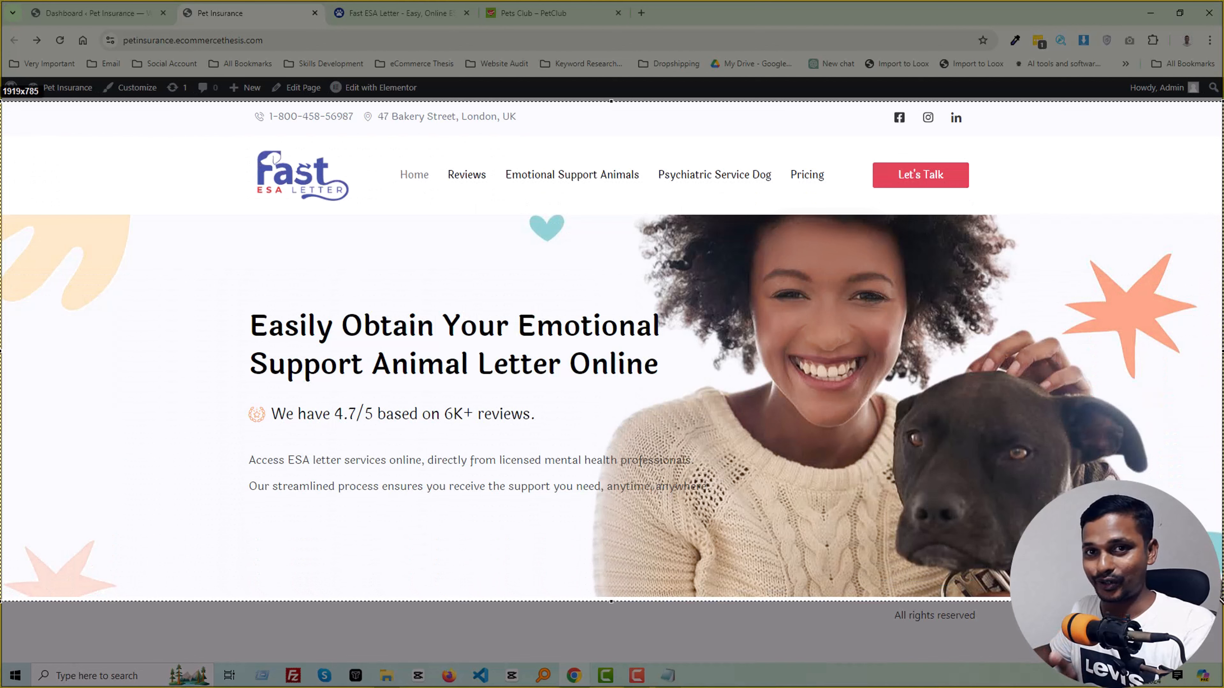
Step: Examine the Fast ESA Letter site and the Pet Club demo's header, hero and about section as design references
{"action": "key", "text": "Escape"}
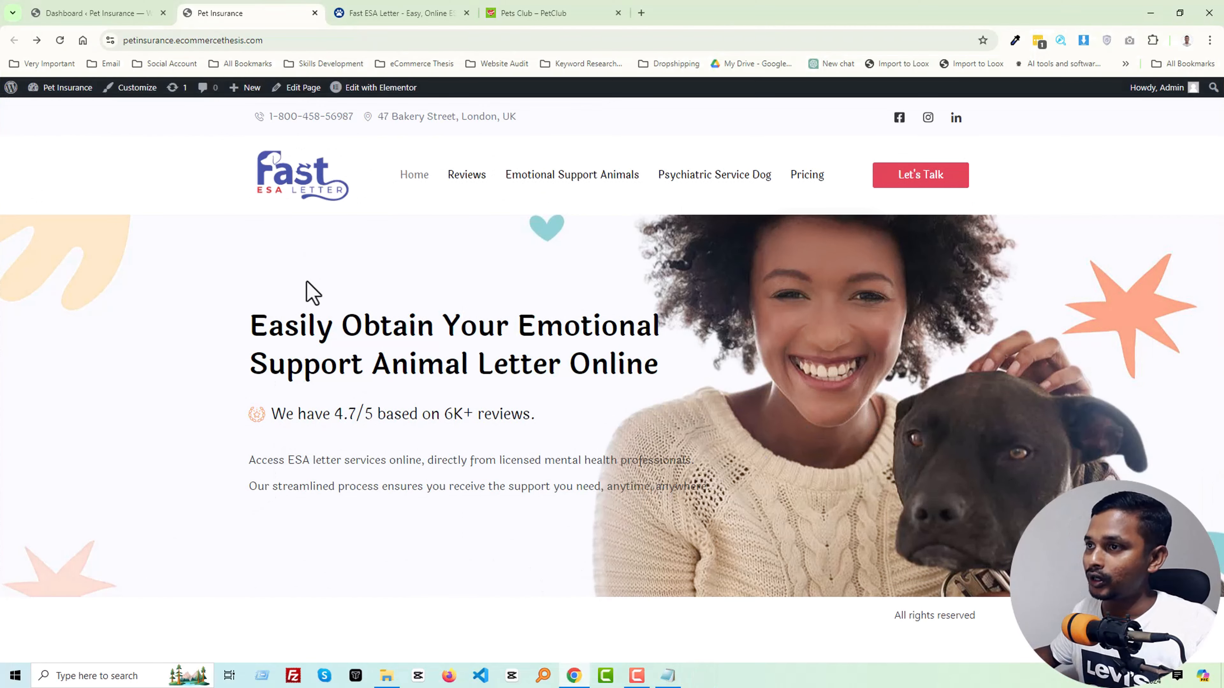
{"action": "left_click", "coordinate": [410, 14]}
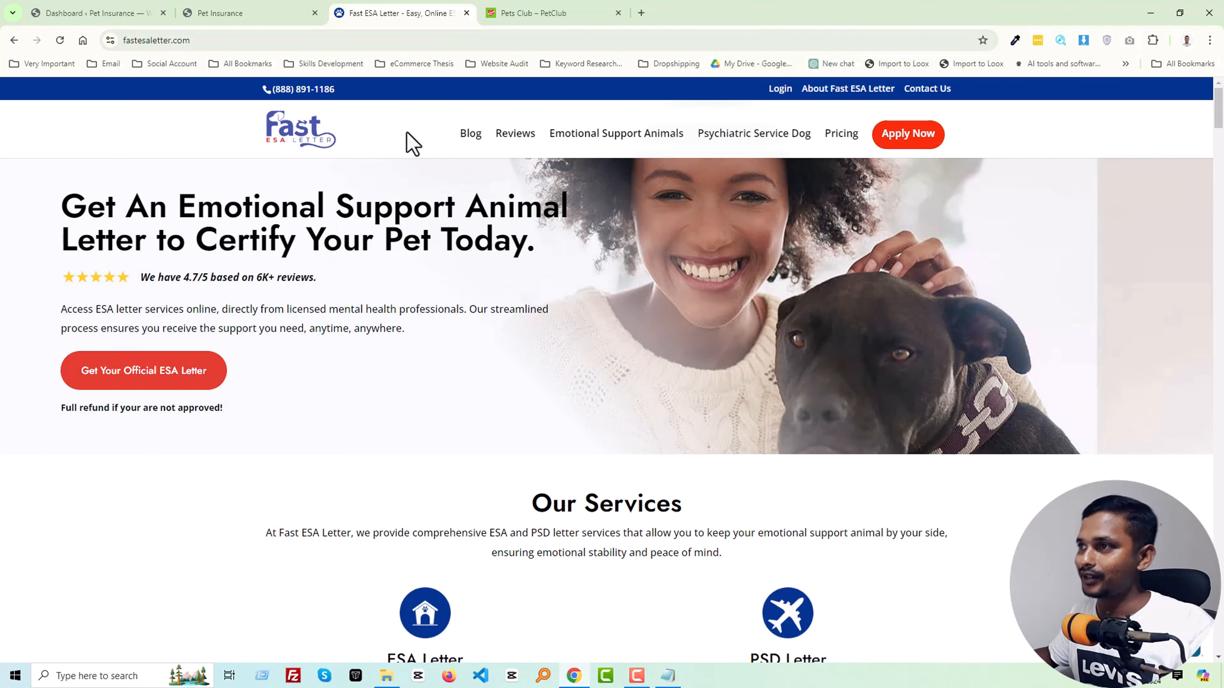
{"action": "left_click", "coordinate": [516, 19]}
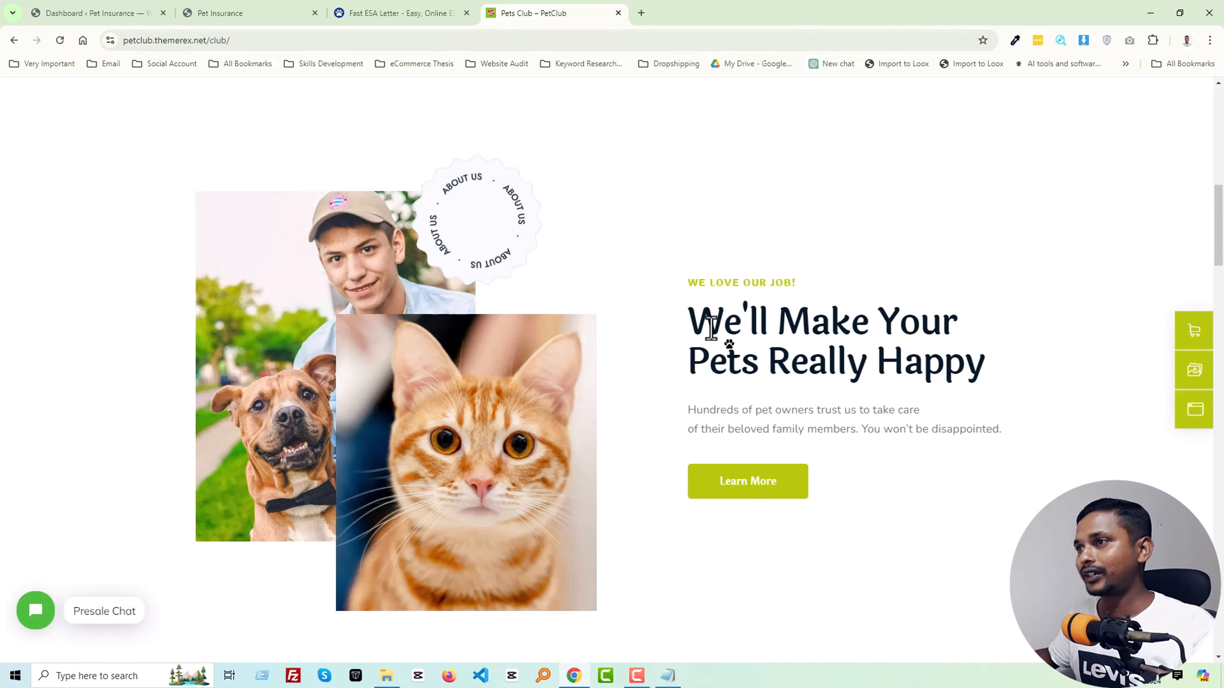
{"action": "scroll", "coordinate": [711, 328], "scroll_direction": "up", "scroll_amount": 4}
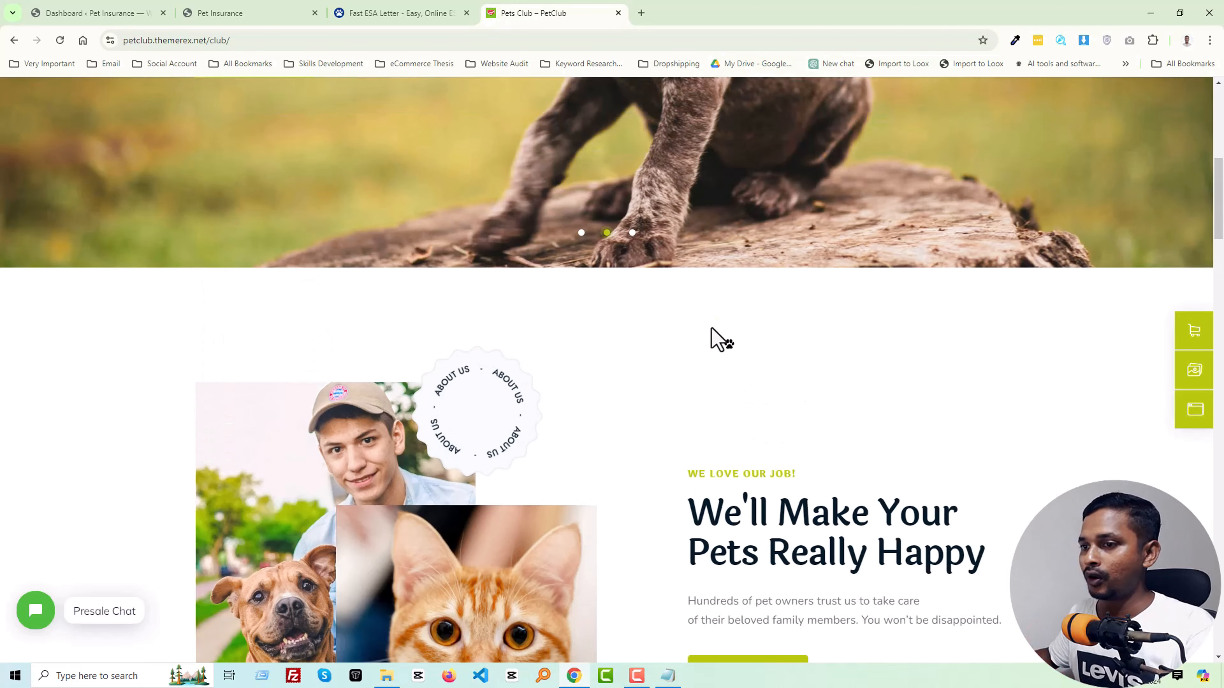
{"action": "scroll", "coordinate": [711, 333], "scroll_direction": "up", "scroll_amount": 9}
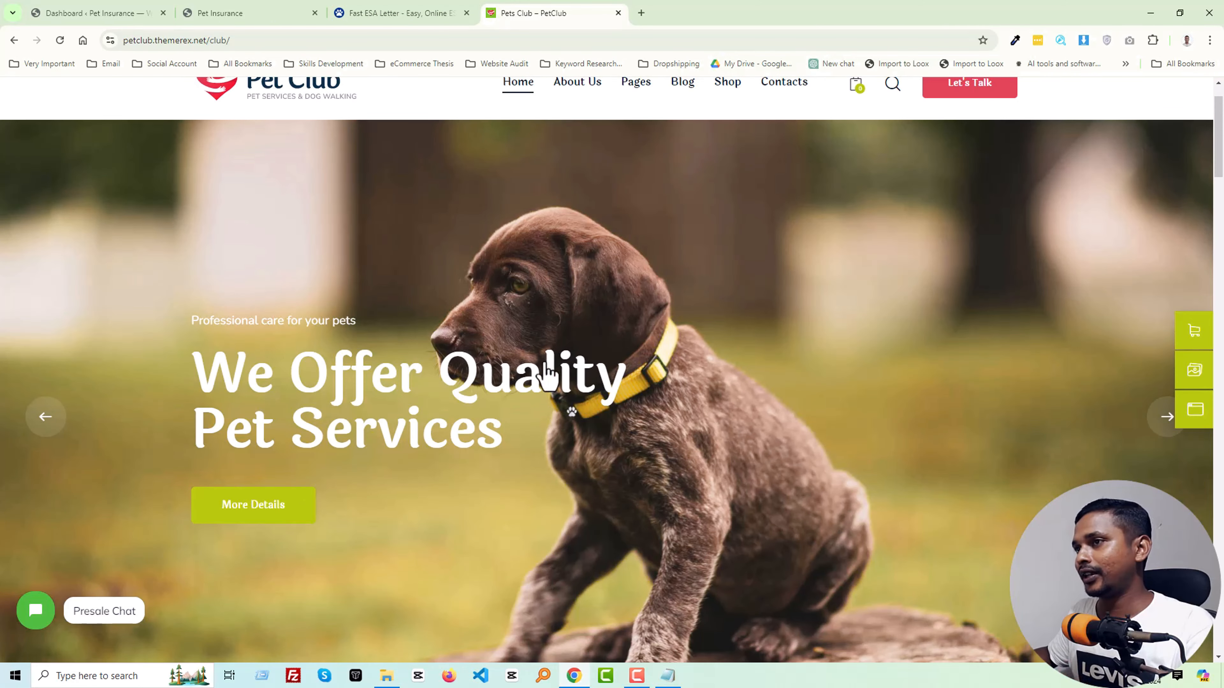
{"action": "left_click", "coordinate": [409, 18]}
{"action": "left_click", "coordinate": [566, 18]}
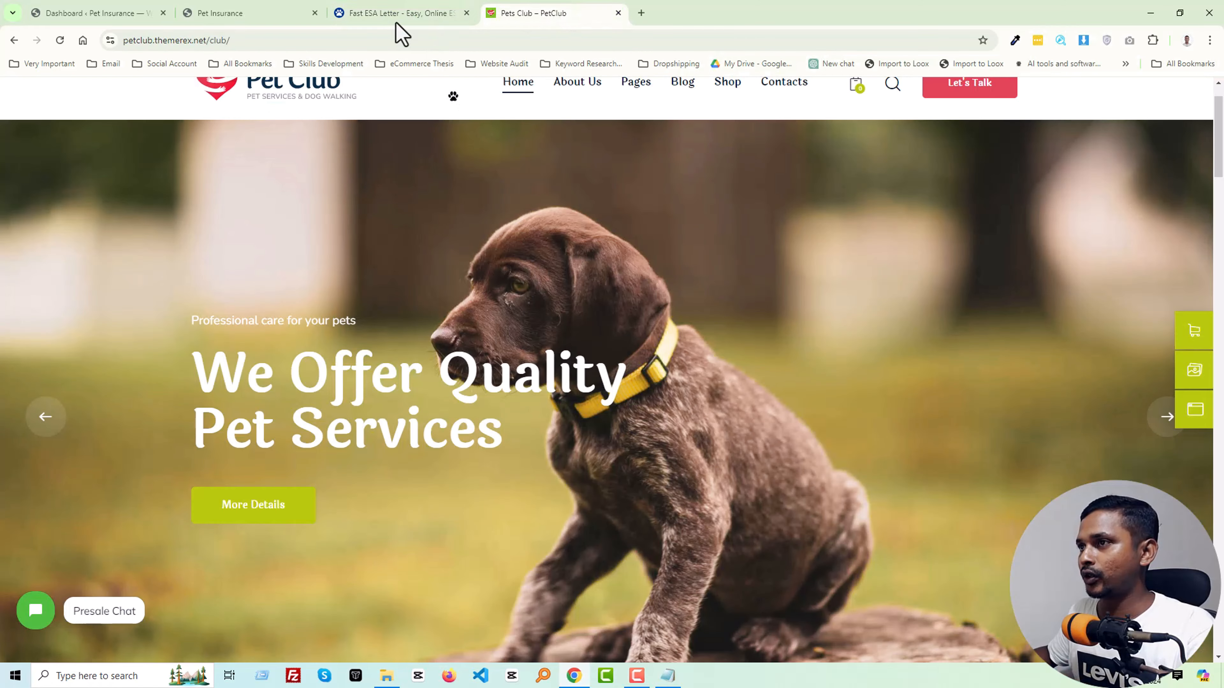
{"action": "left_click", "coordinate": [400, 16]}
{"action": "left_click", "coordinate": [526, 20]}
{"action": "scroll", "coordinate": [429, 347], "scroll_direction": "up", "scroll_amount": 2}
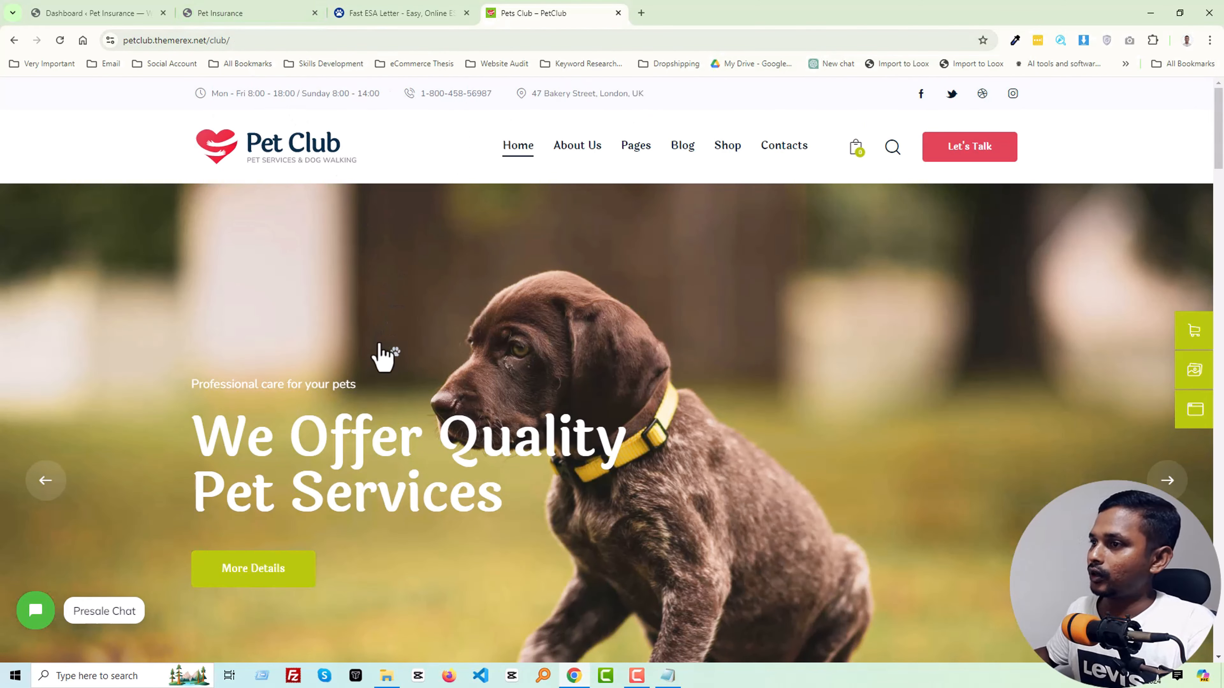
{"action": "scroll", "coordinate": [385, 357], "scroll_direction": "down", "scroll_amount": 10}
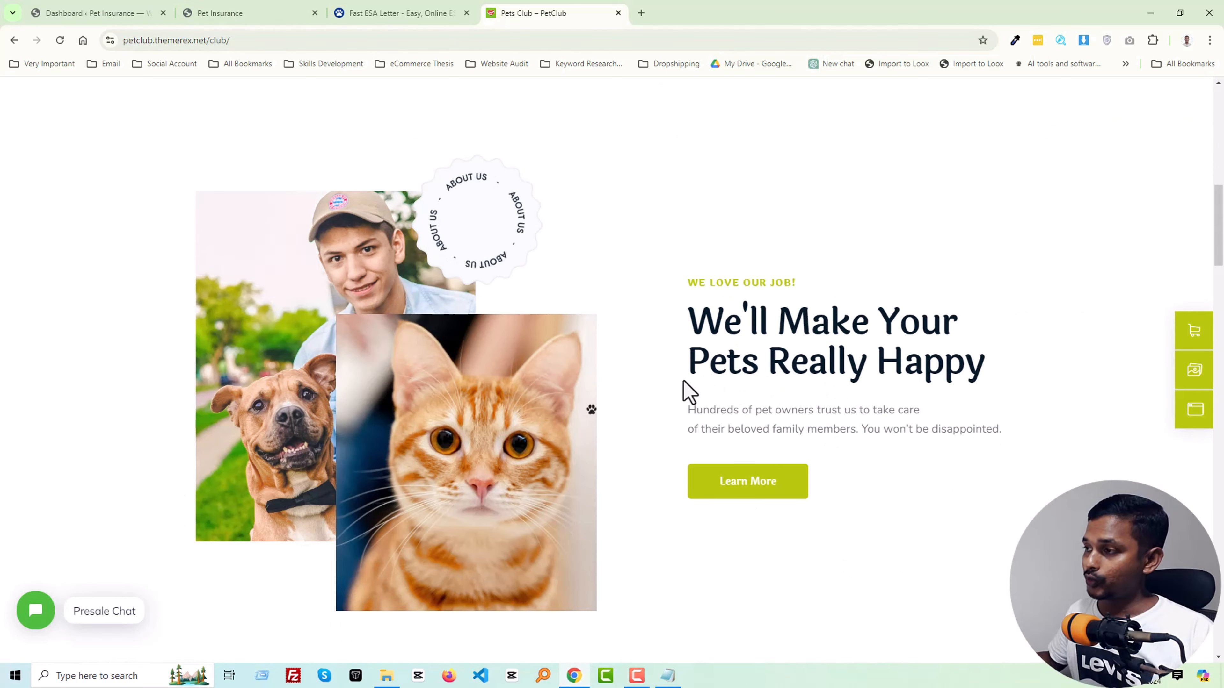
Step: Open the Pet Insurance home page in Elementor and add a flexbox container with two equal columns below the hero section
{"action": "left_click", "coordinate": [252, 15]}
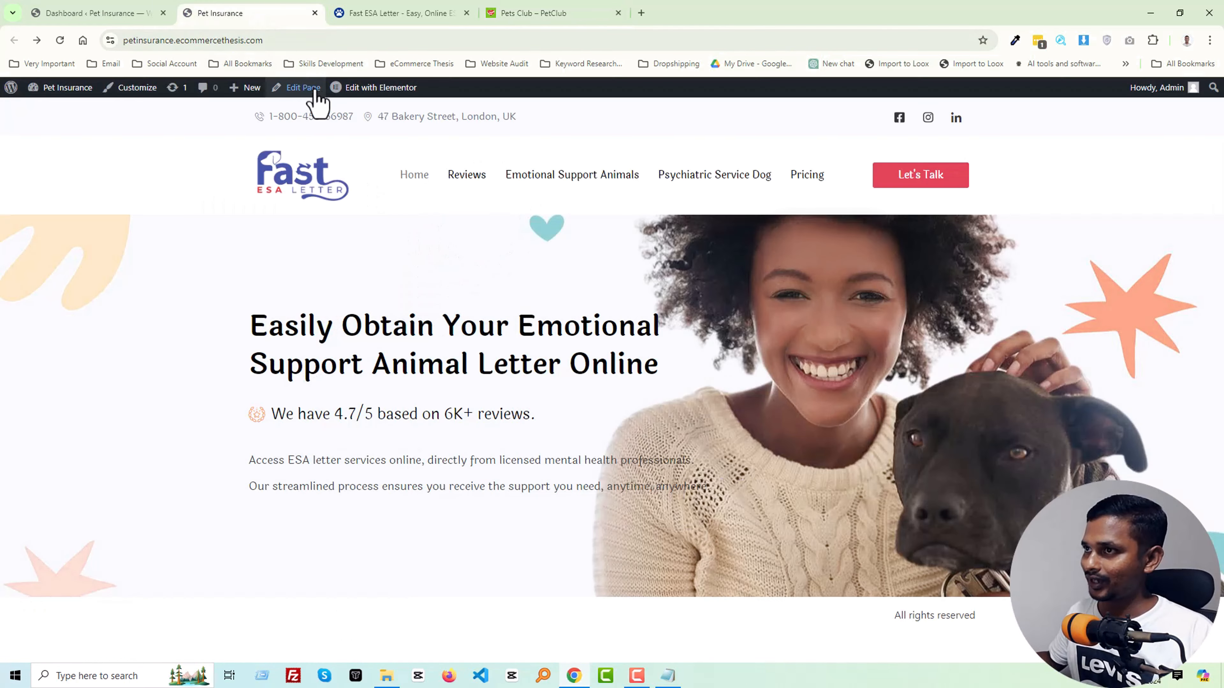
{"action": "left_click", "coordinate": [359, 92]}
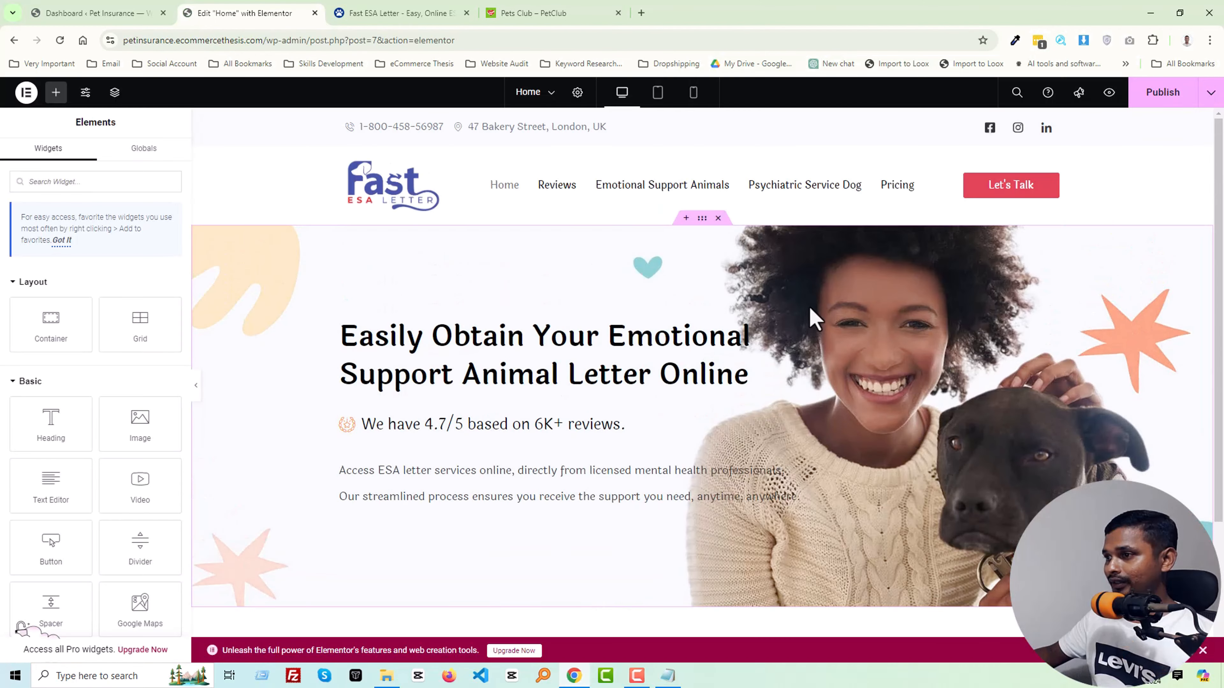
{"action": "scroll", "coordinate": [790, 337], "scroll_direction": "down", "scroll_amount": 4}
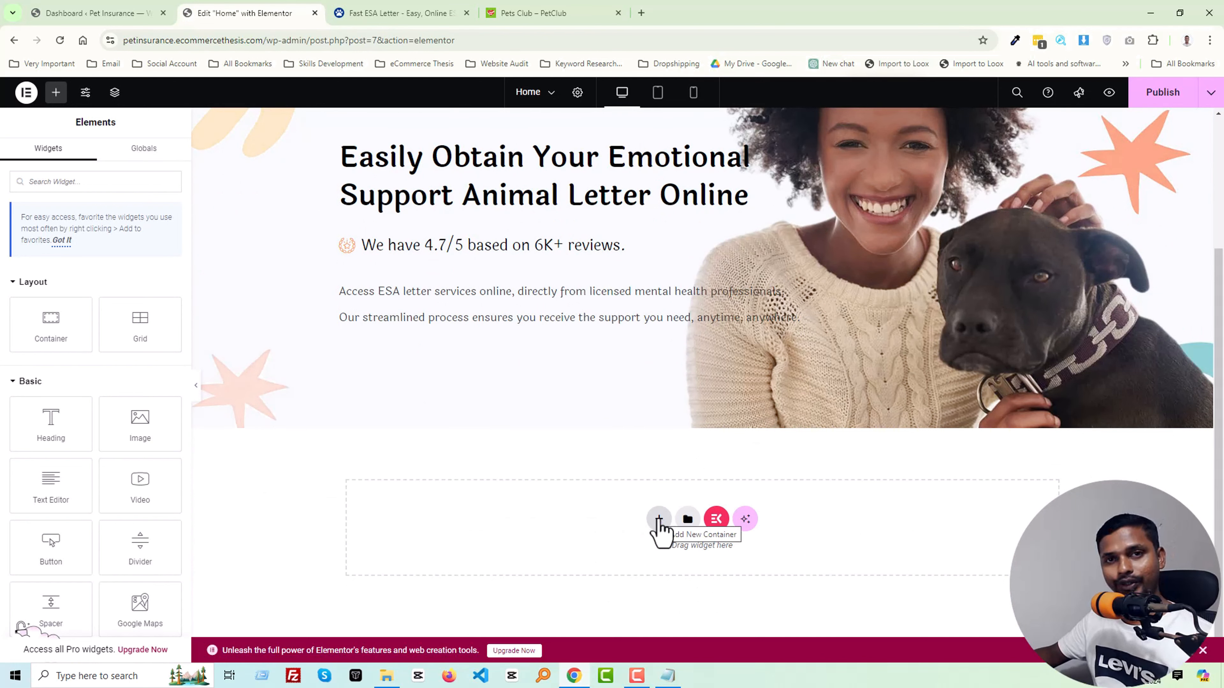
{"action": "left_click", "coordinate": [659, 519]}
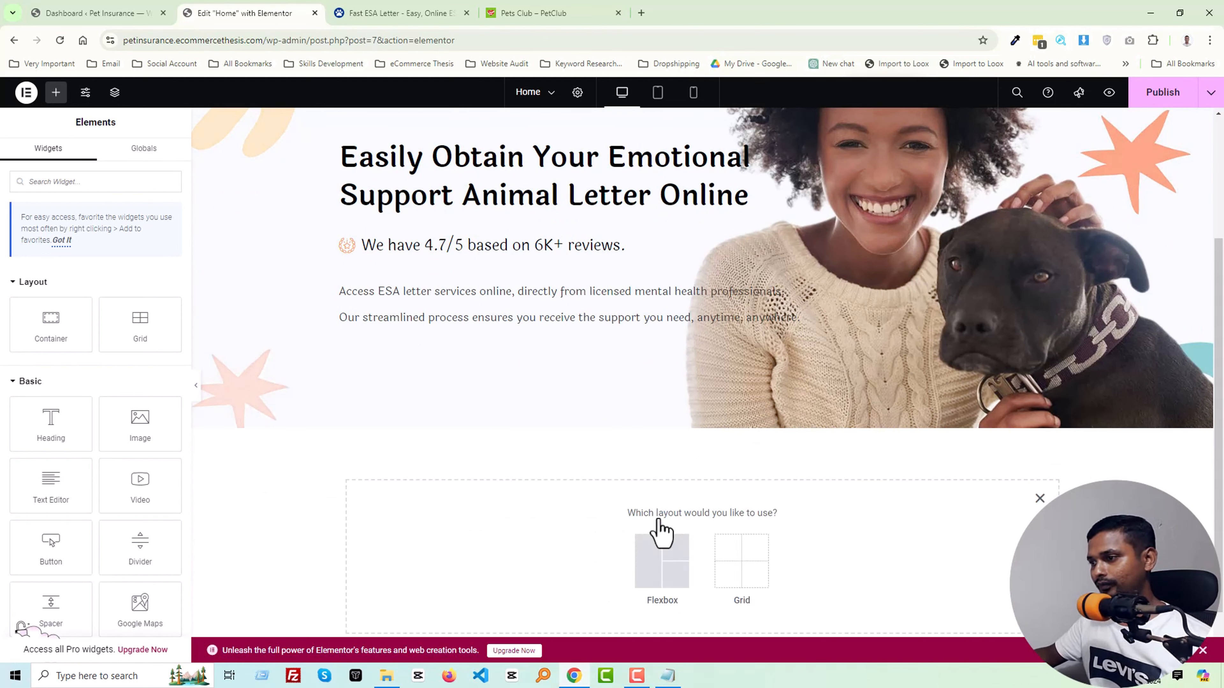
{"action": "left_click", "coordinate": [662, 576]}
{"action": "scroll", "coordinate": [656, 533], "scroll_direction": "down", "scroll_amount": 1}
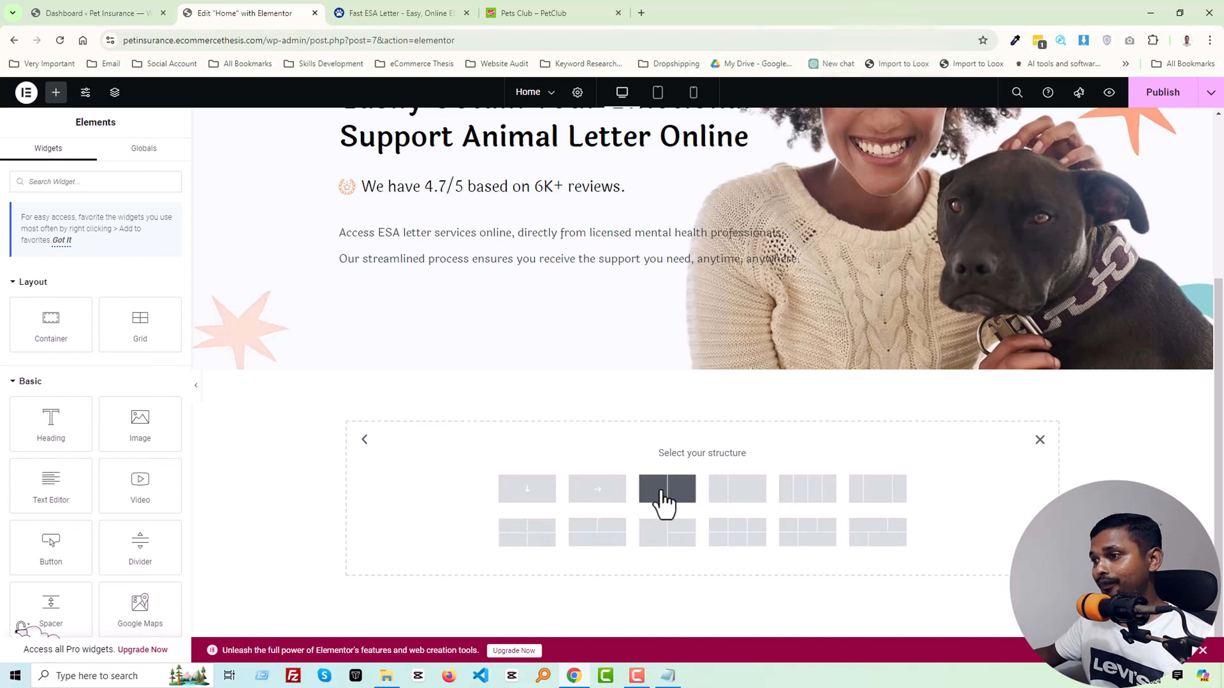
{"action": "left_click", "coordinate": [694, 494]}
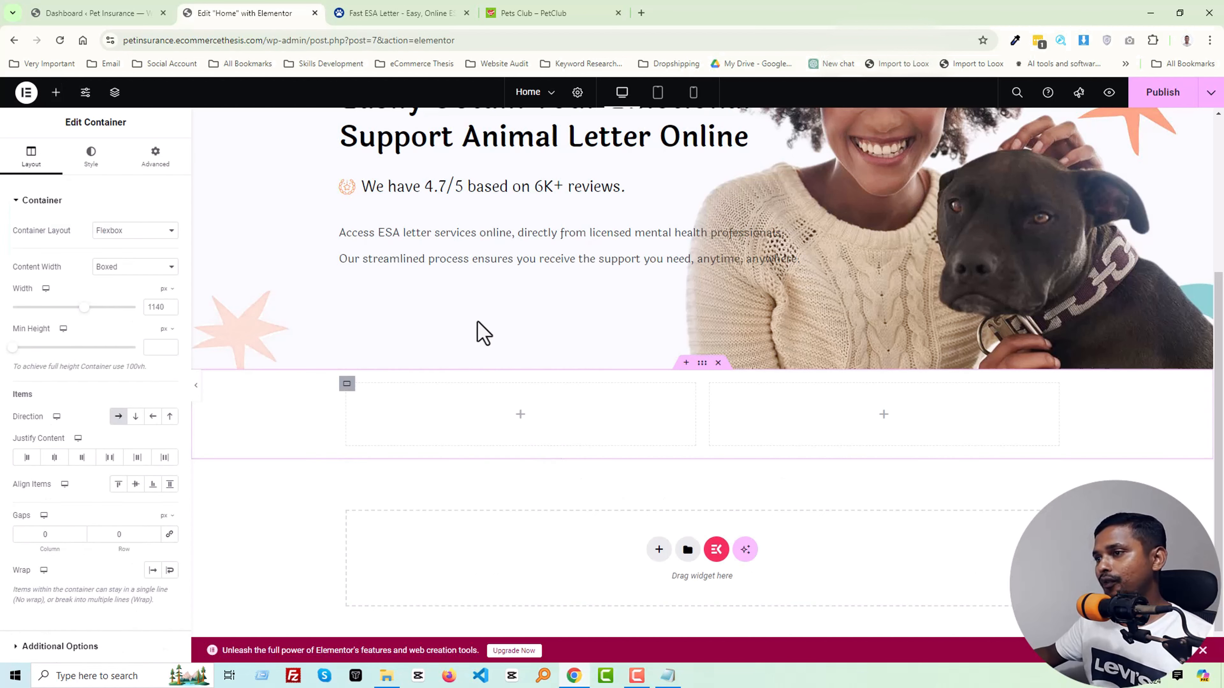
Step: Check the Pet Club about section, unlink the new container's padding and set its top and bottom padding to 70 px
{"action": "left_click", "coordinate": [526, 15]}
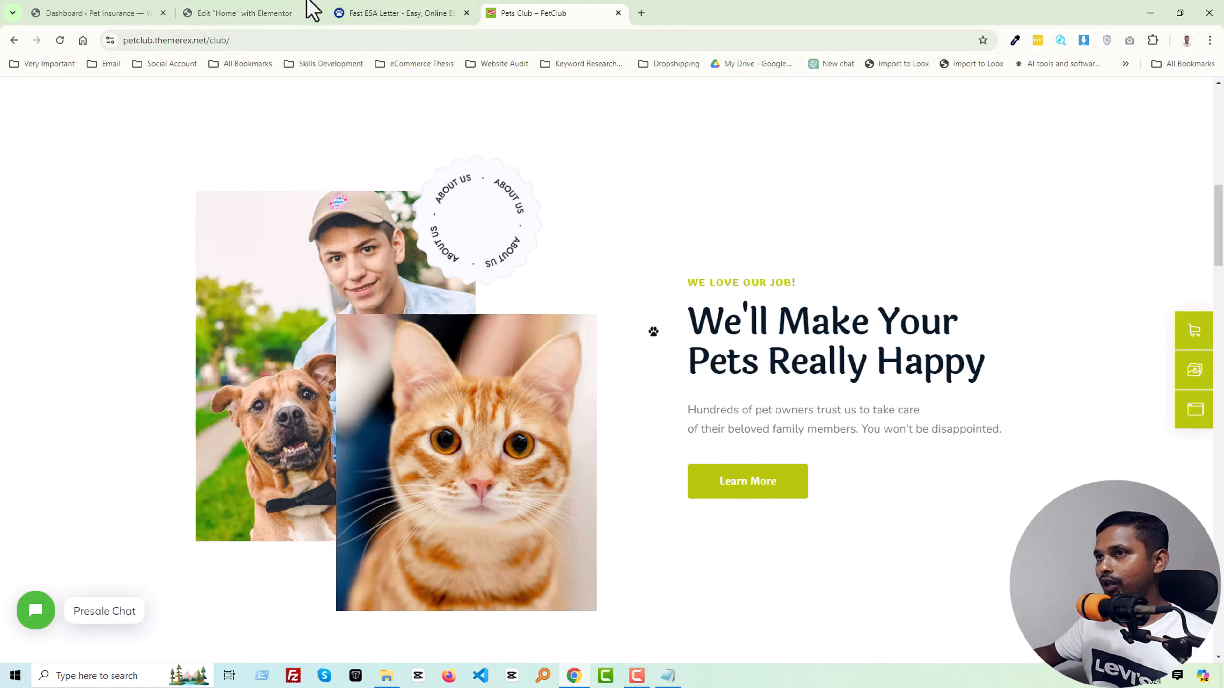
{"action": "left_click", "coordinate": [252, 13]}
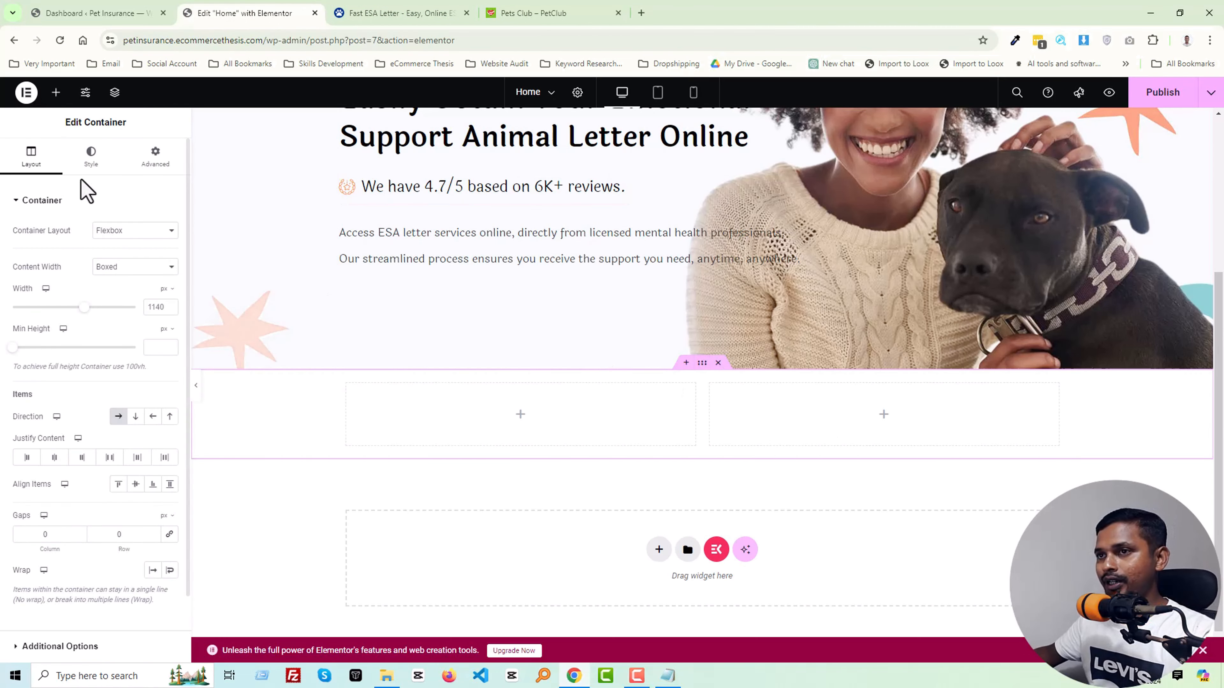
{"action": "left_click", "coordinate": [156, 161]}
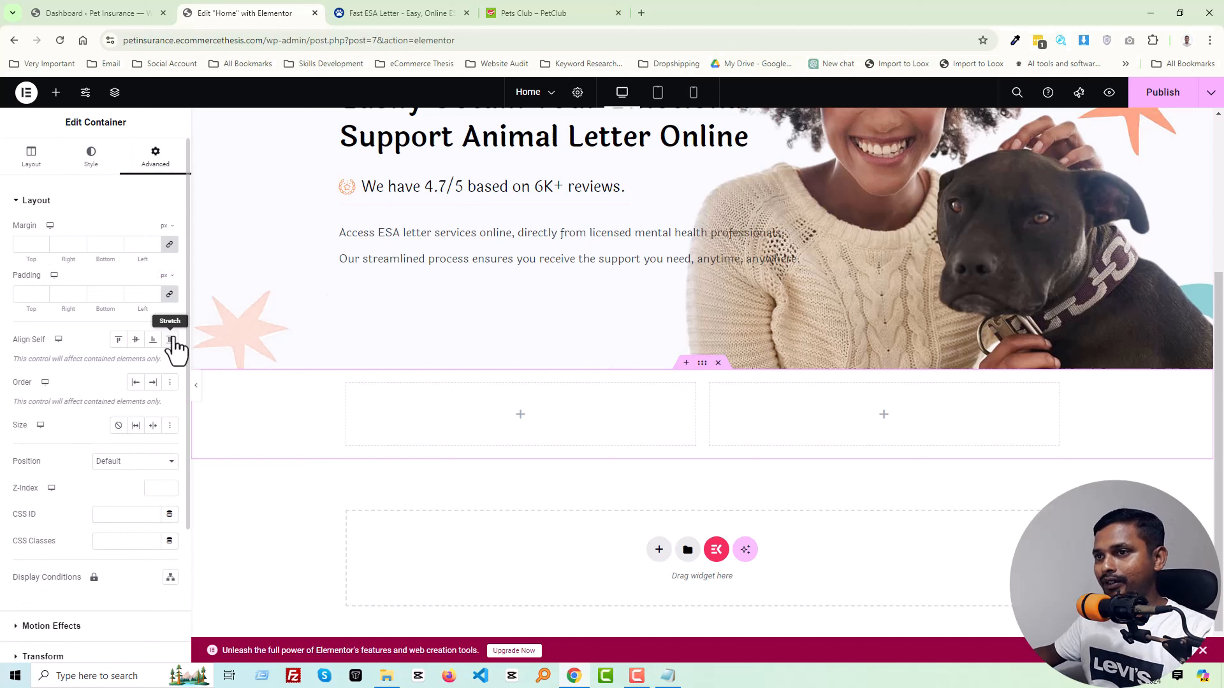
{"action": "left_click", "coordinate": [169, 294]}
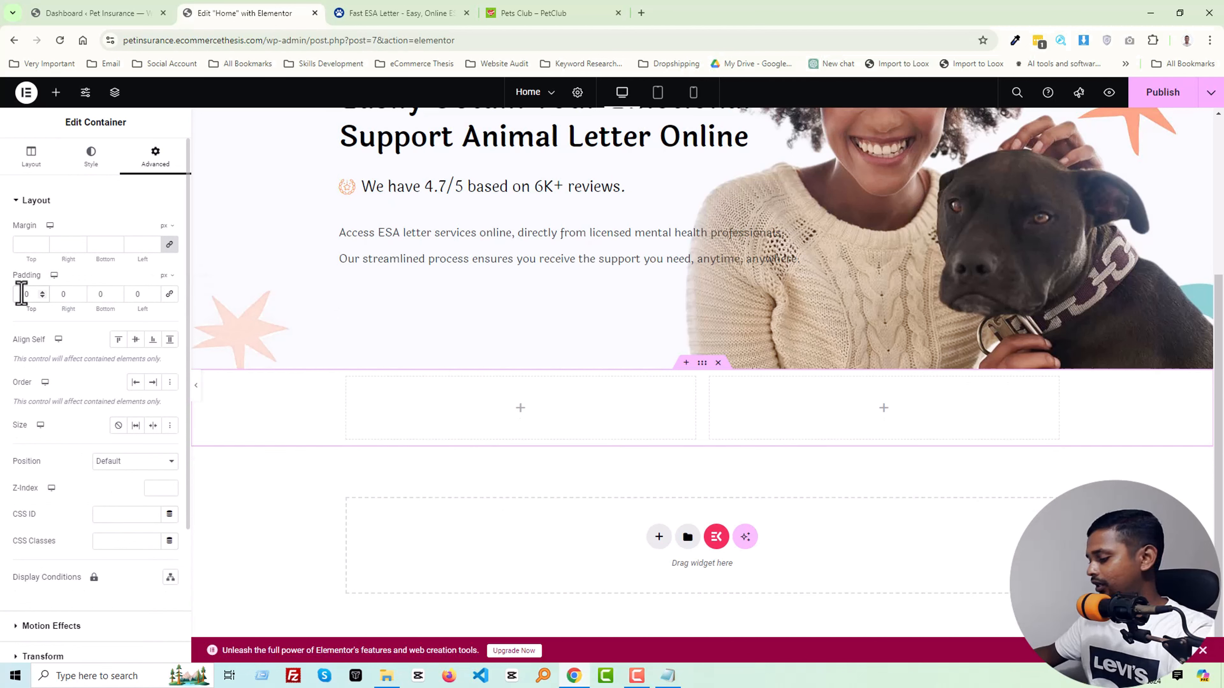
{"action": "left_click", "coordinate": [21, 294]}
{"action": "type", "text": "70"}
{"action": "key", "text": "BackSpace"}
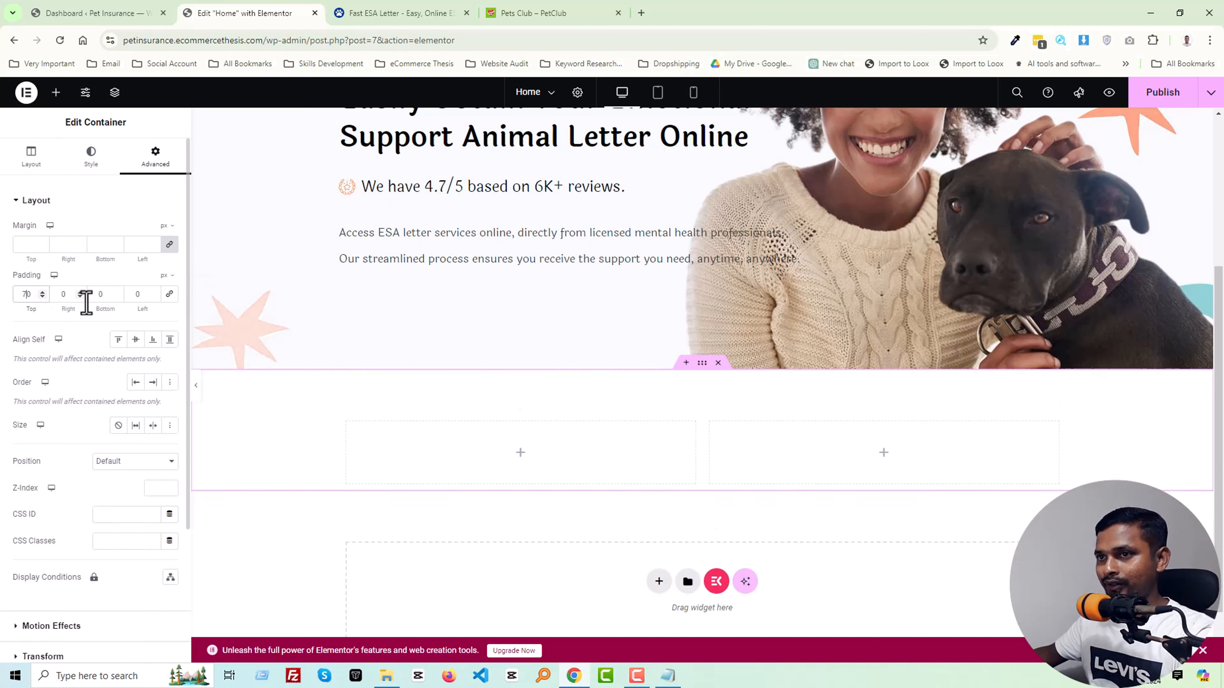
{"action": "type", "text": "7"}
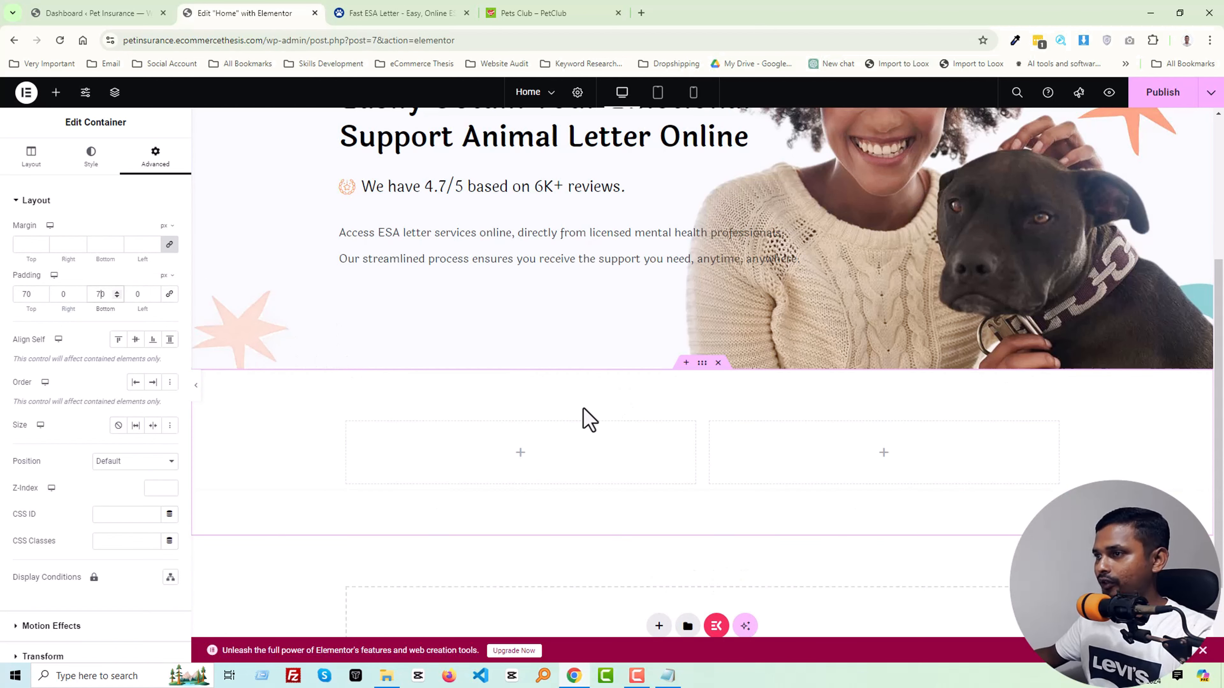
Step: Compare with the Pet Club about section and add an Image widget to the new container's left column
{"action": "left_click", "coordinate": [528, 13]}
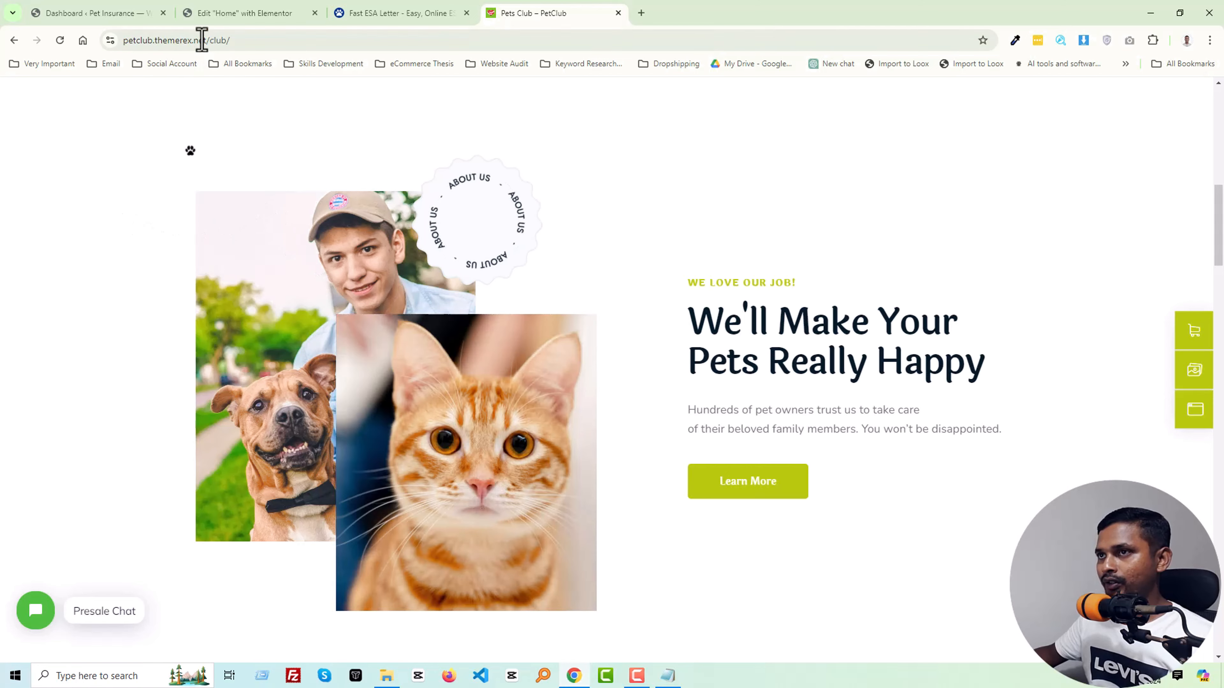
{"action": "left_click", "coordinate": [218, 14]}
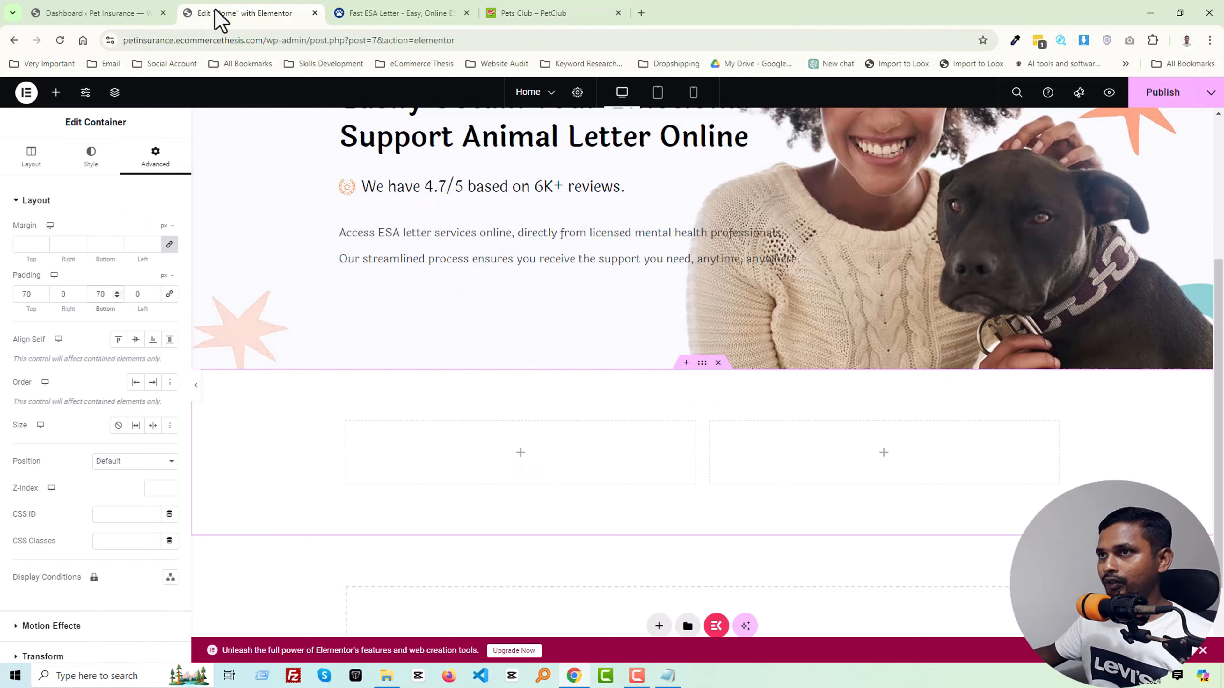
{"action": "left_click", "coordinate": [520, 455]}
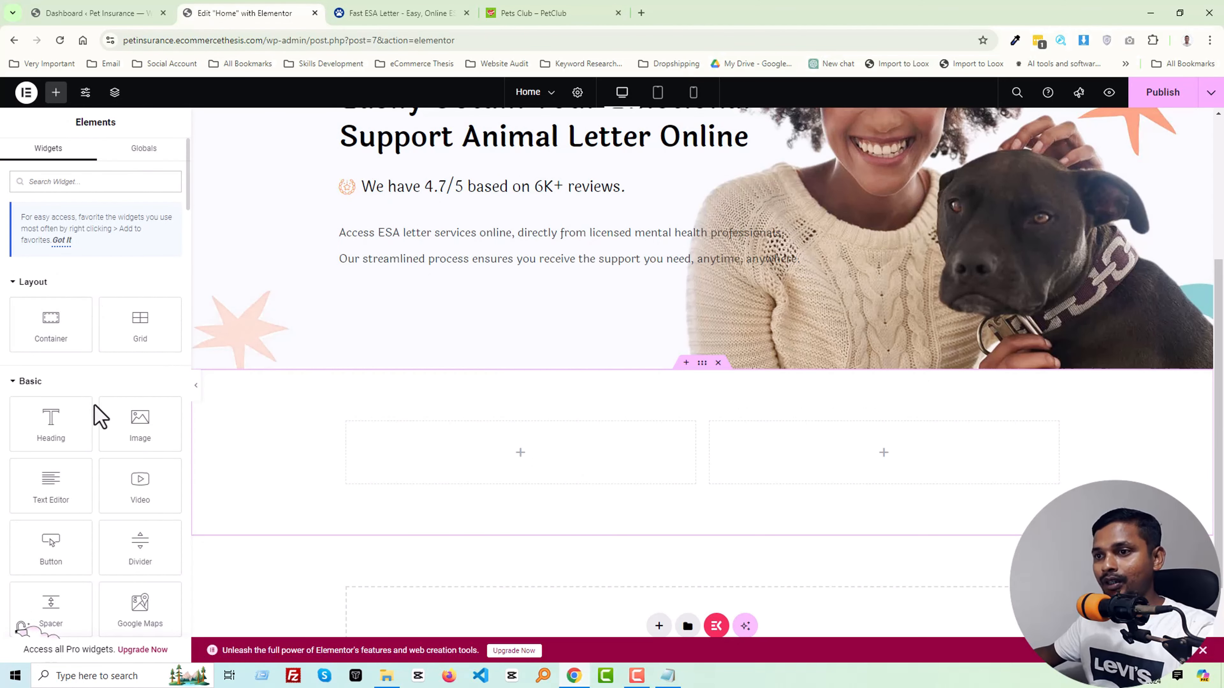
{"action": "left_click_drag", "start_coordinate": [146, 428], "coordinate": [475, 463]}
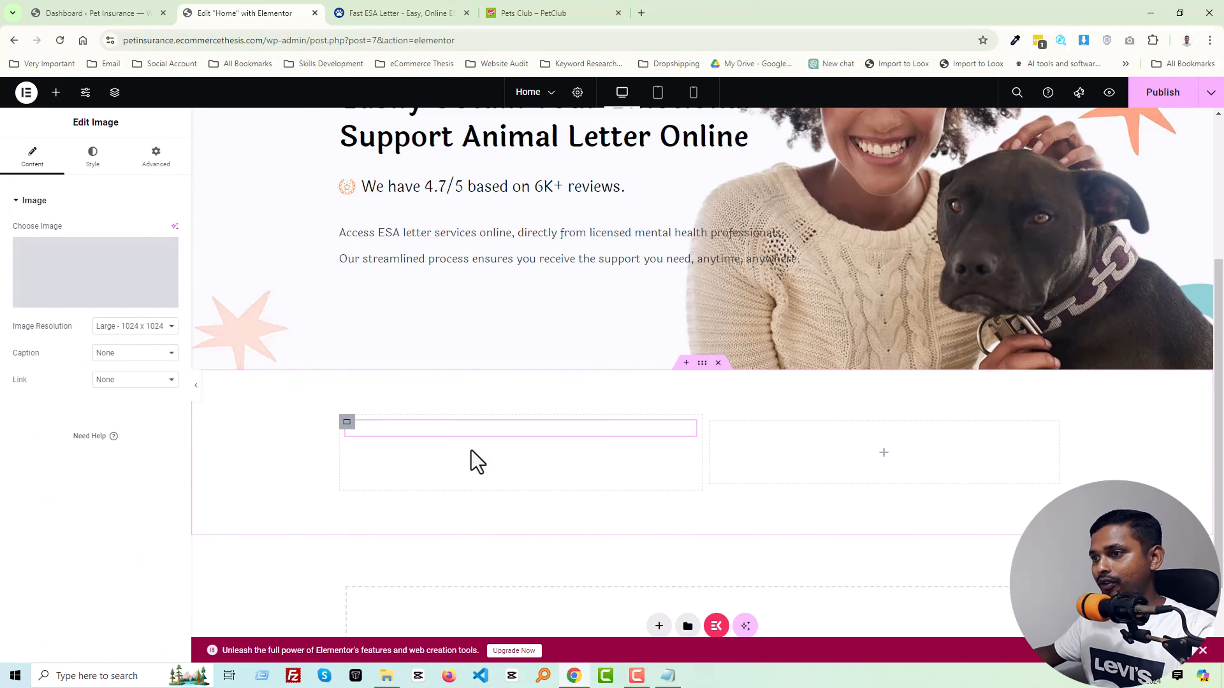
Step: Inspect the man-with-dog photo in the Pet Club about section and locate its image element in the page code
{"action": "left_click", "coordinate": [539, 13]}
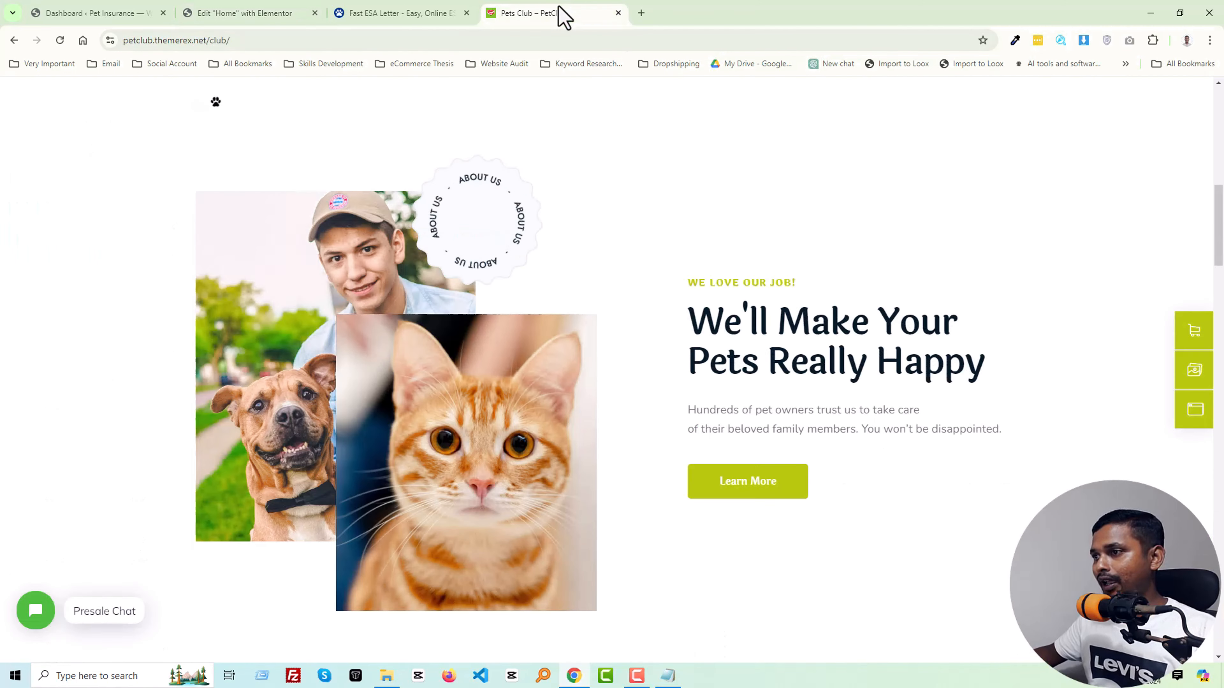
{"action": "right_click", "coordinate": [291, 239]}
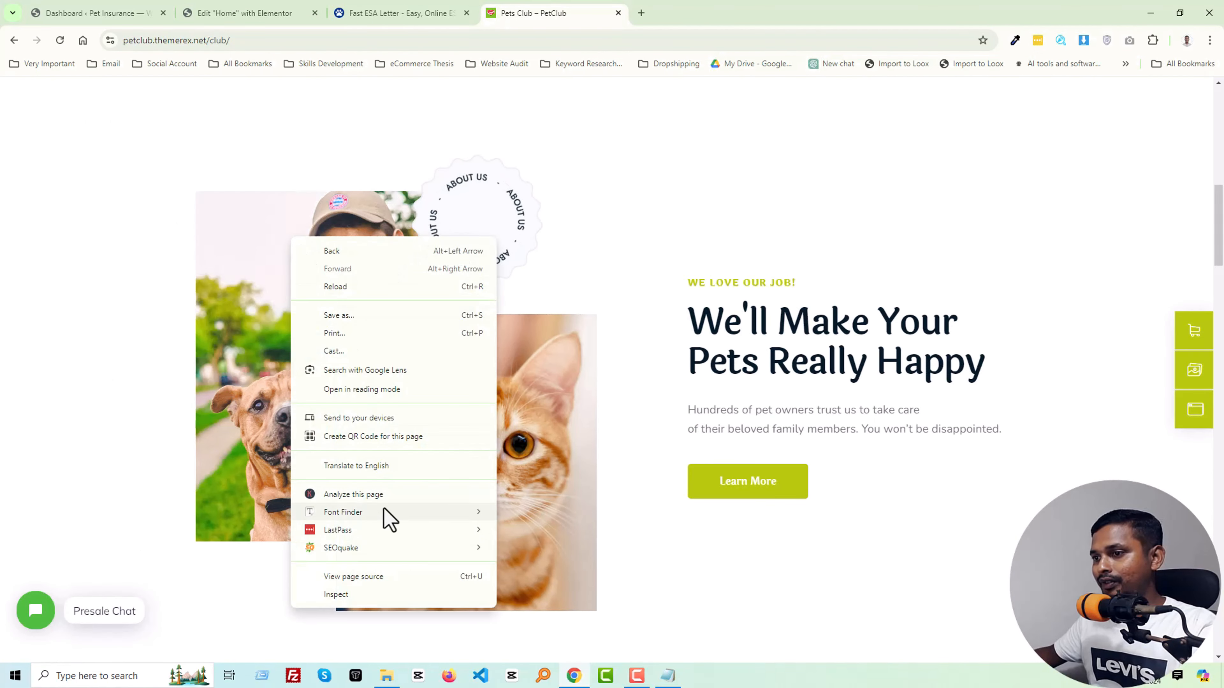
{"action": "left_click", "coordinate": [362, 593]}
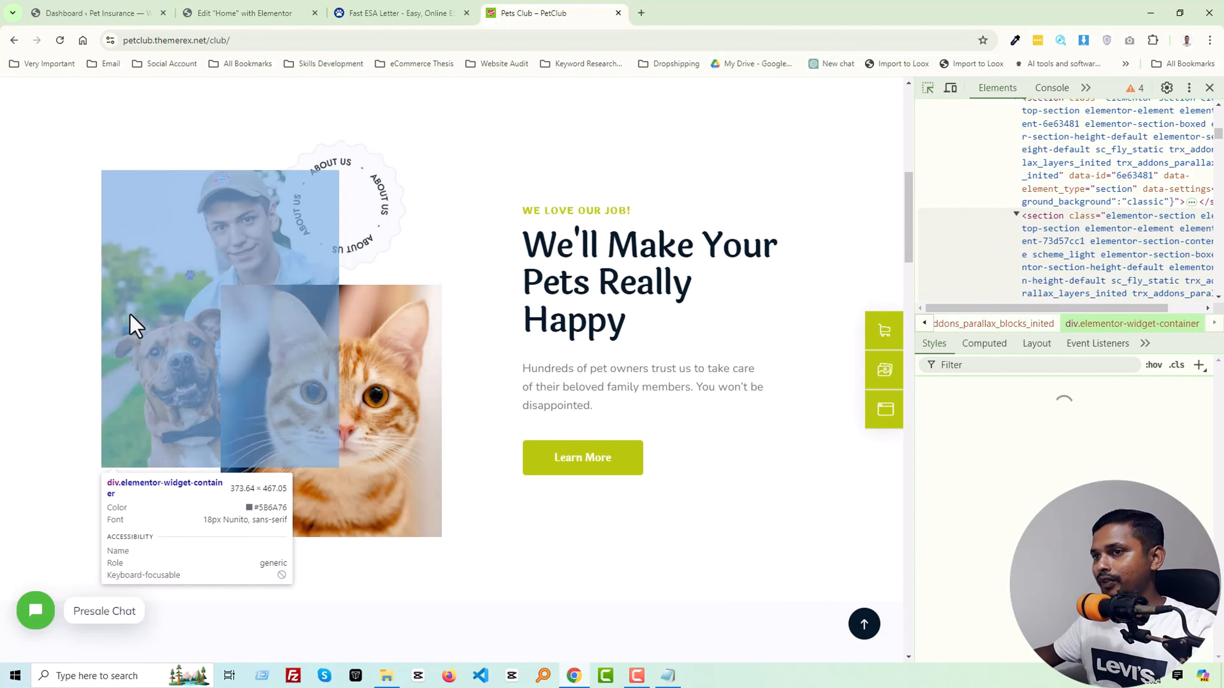
{"action": "left_click", "coordinate": [126, 303]}
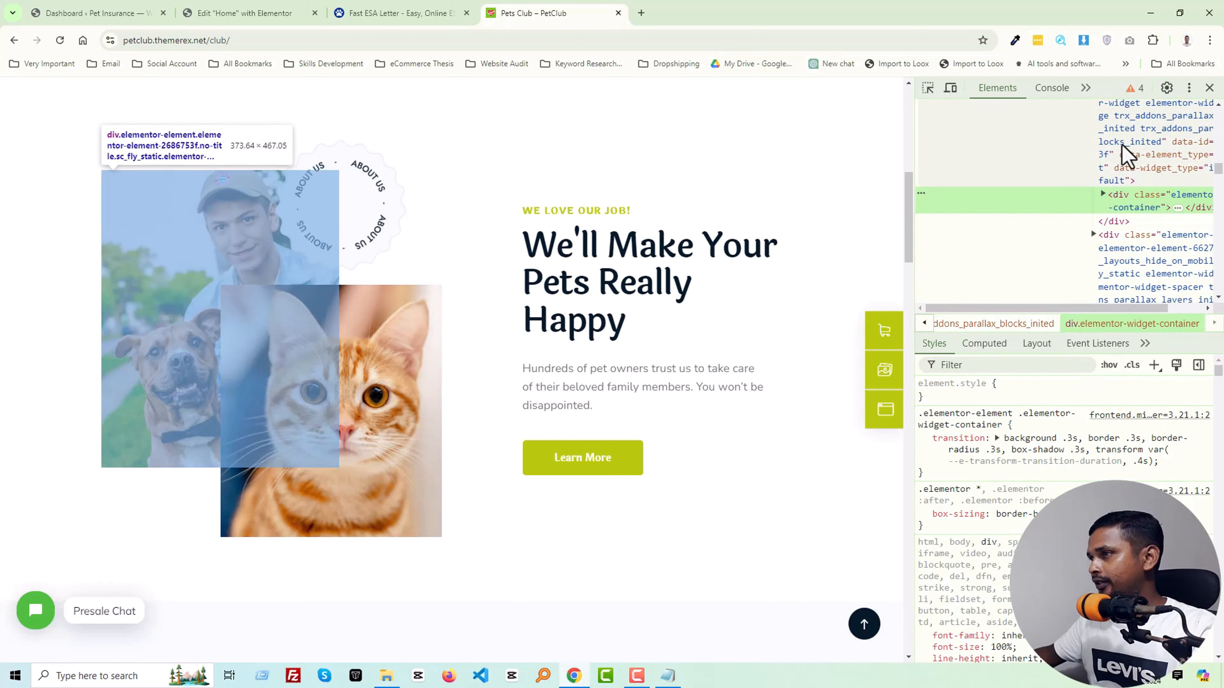
{"action": "left_click", "coordinate": [1102, 194]}
{"action": "left_click", "coordinate": [1145, 234]}
{"action": "scroll", "coordinate": [1145, 234], "scroll_direction": "down", "scroll_amount": 2}
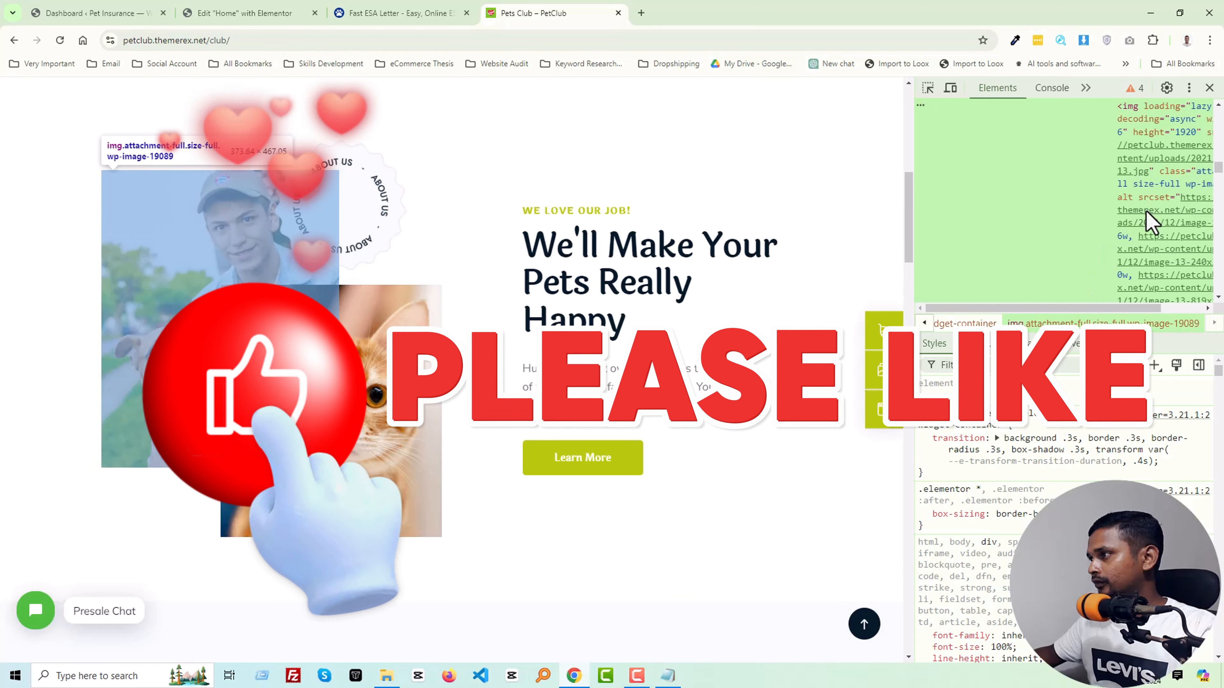
Step: Open the man-with-dog photo image-13.jpg in a new tab and save it to the computer
{"action": "left_click", "coordinate": [1147, 211]}
{"action": "right_click", "coordinate": [1150, 216]}
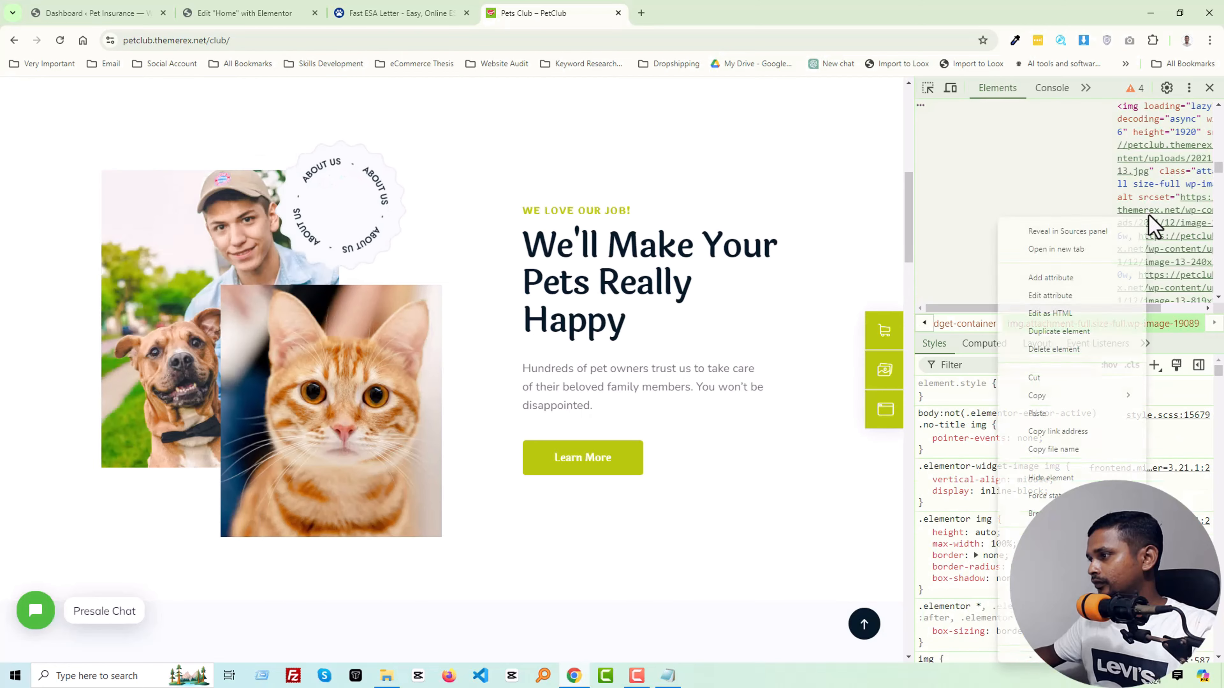
{"action": "left_click", "coordinate": [1103, 246]}
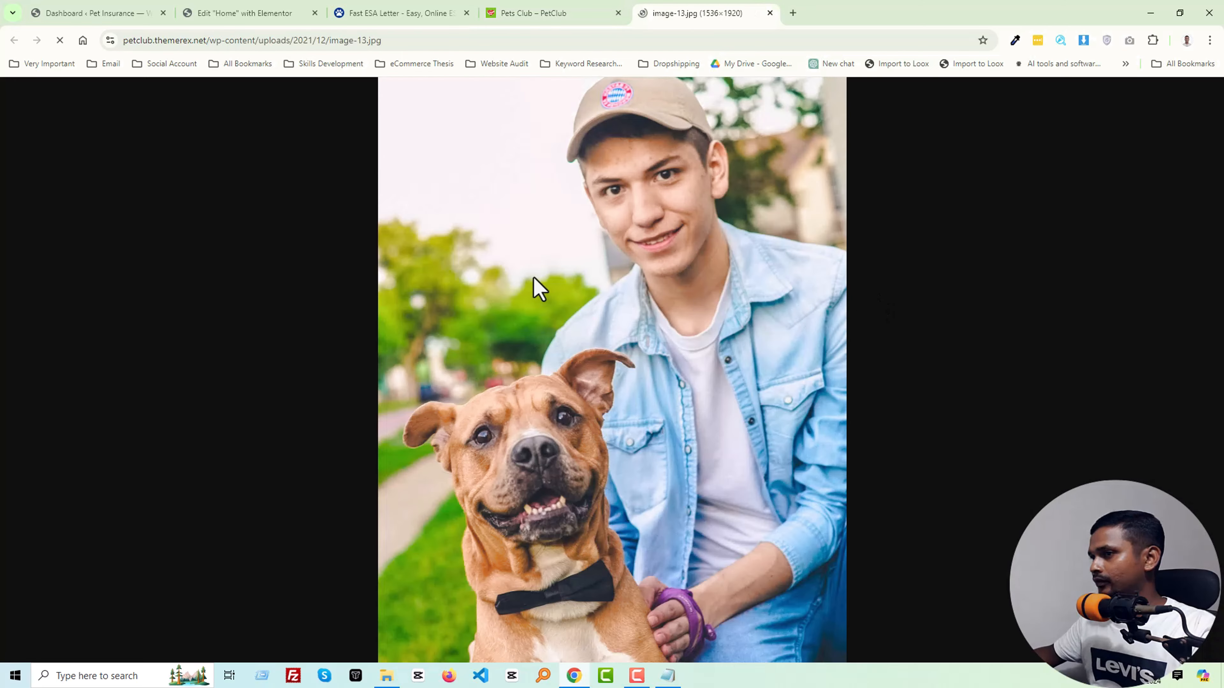
{"action": "right_click", "coordinate": [552, 298]}
{"action": "left_click", "coordinate": [608, 331]}
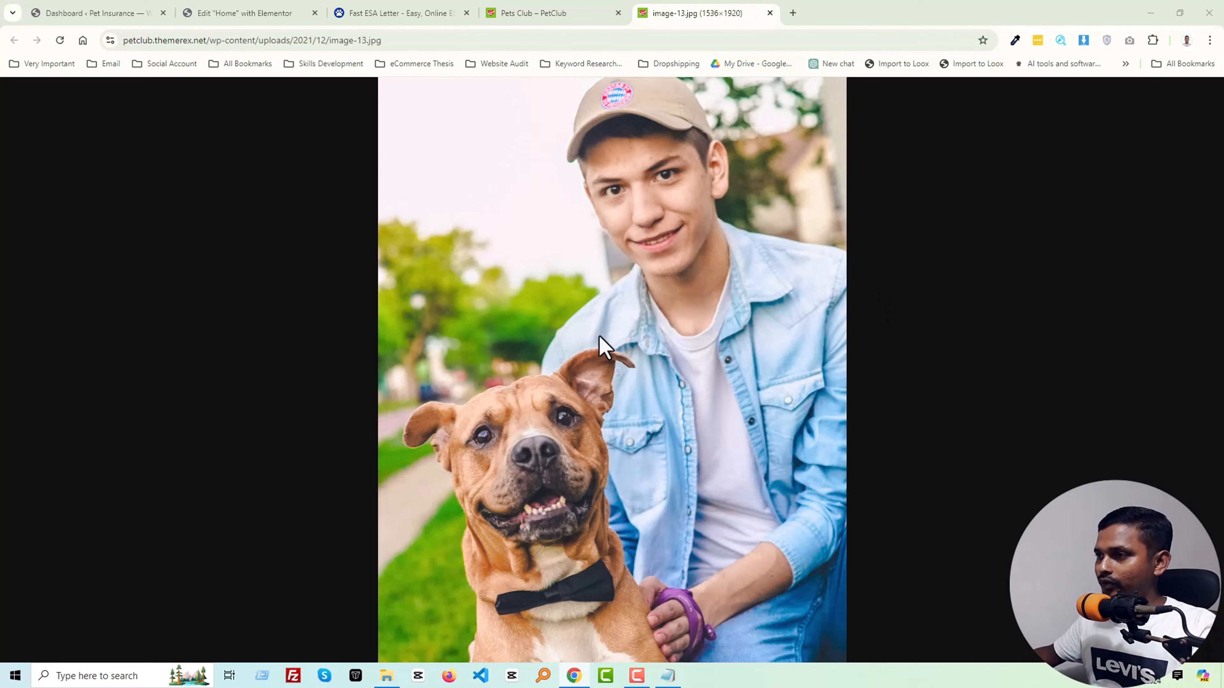
{"action": "key", "text": "Return"}
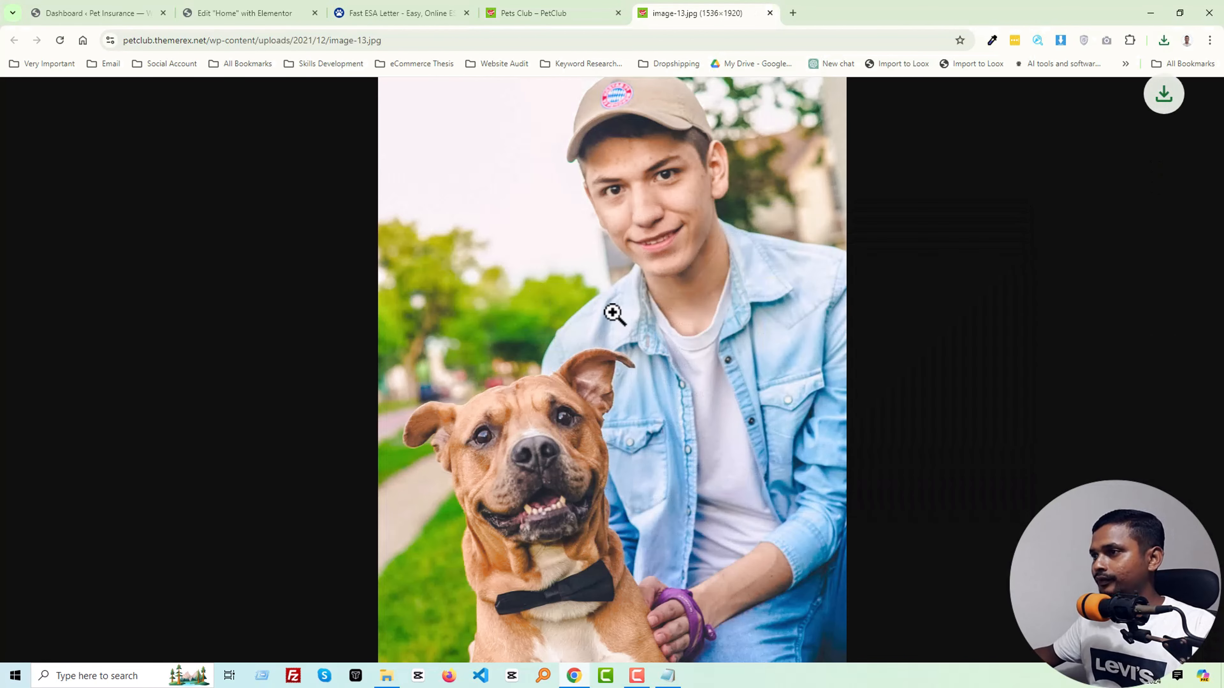
Step: Inspect the orange cat photo in the Pet Club about section and locate its image element in the page code
{"action": "left_click", "coordinate": [423, 13]}
{"action": "left_click", "coordinate": [540, 13]}
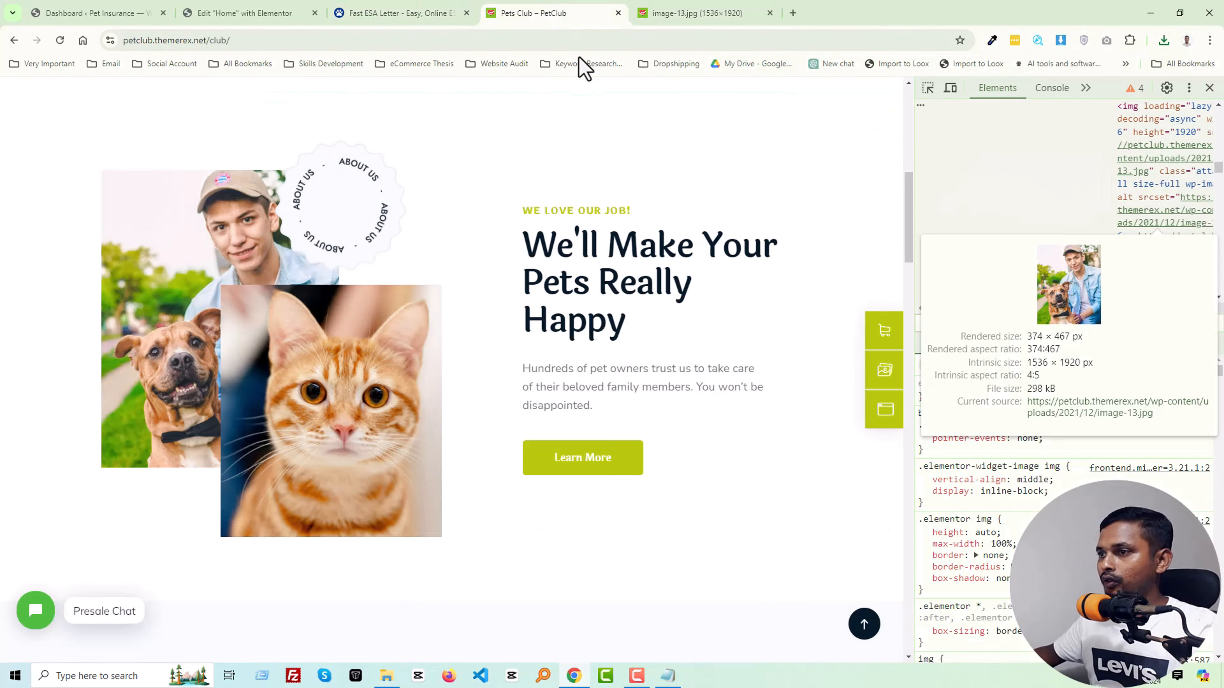
{"action": "left_click", "coordinate": [929, 89]}
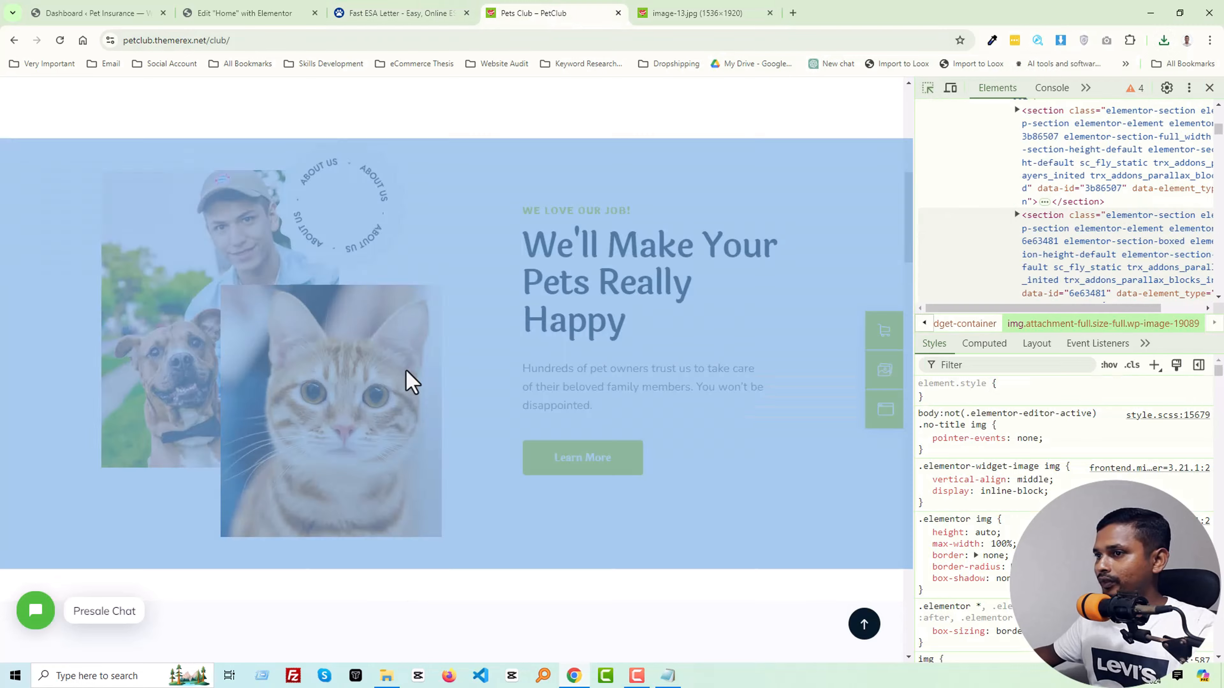
{"action": "left_click", "coordinate": [377, 408]}
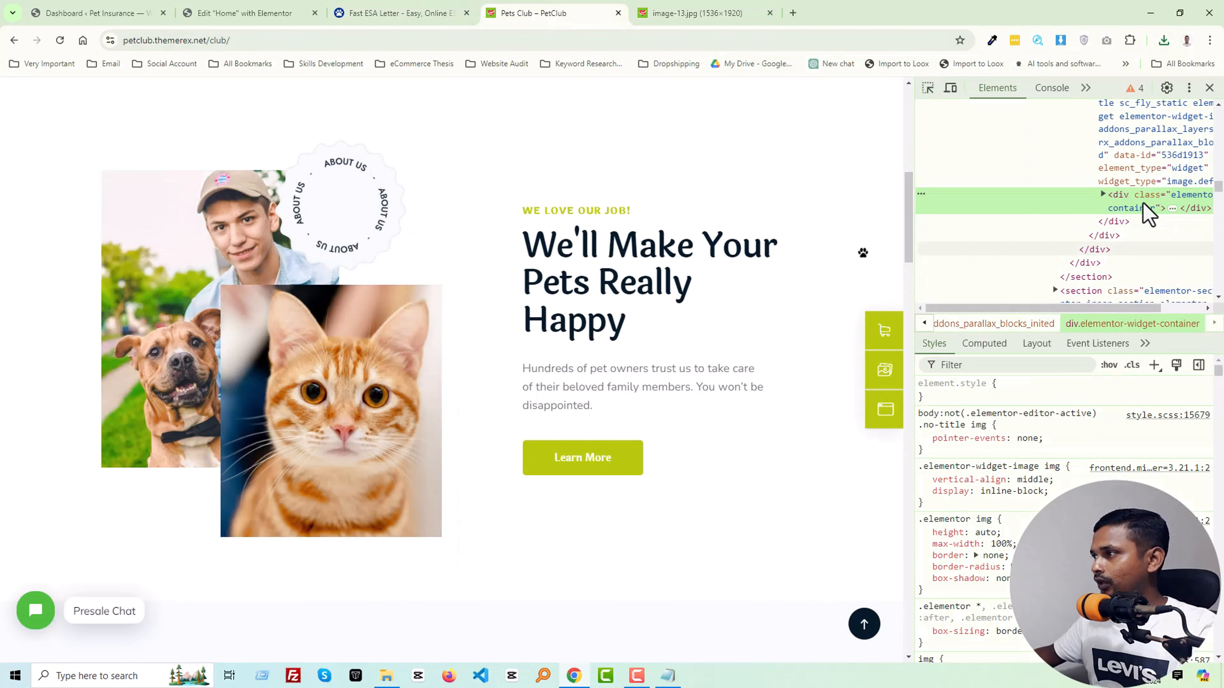
{"action": "left_click", "coordinate": [1104, 194]}
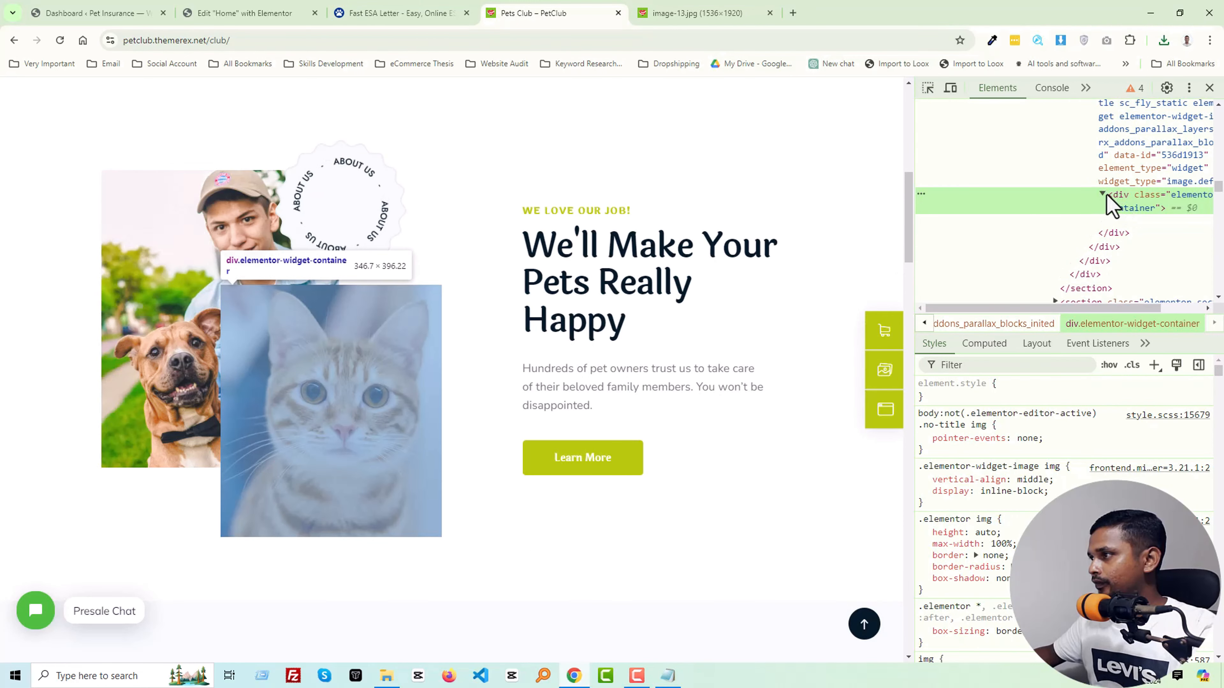
{"action": "left_click", "coordinate": [1103, 194]}
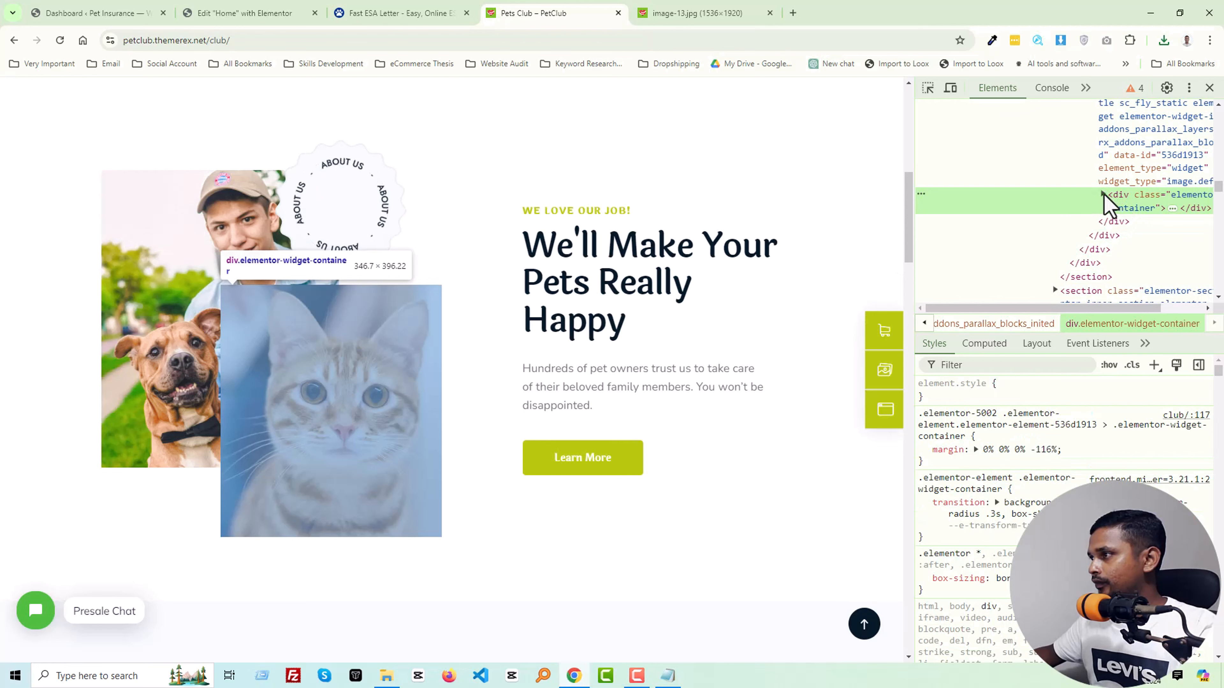
{"action": "left_click", "coordinate": [1104, 193]}
{"action": "left_click", "coordinate": [1140, 235]}
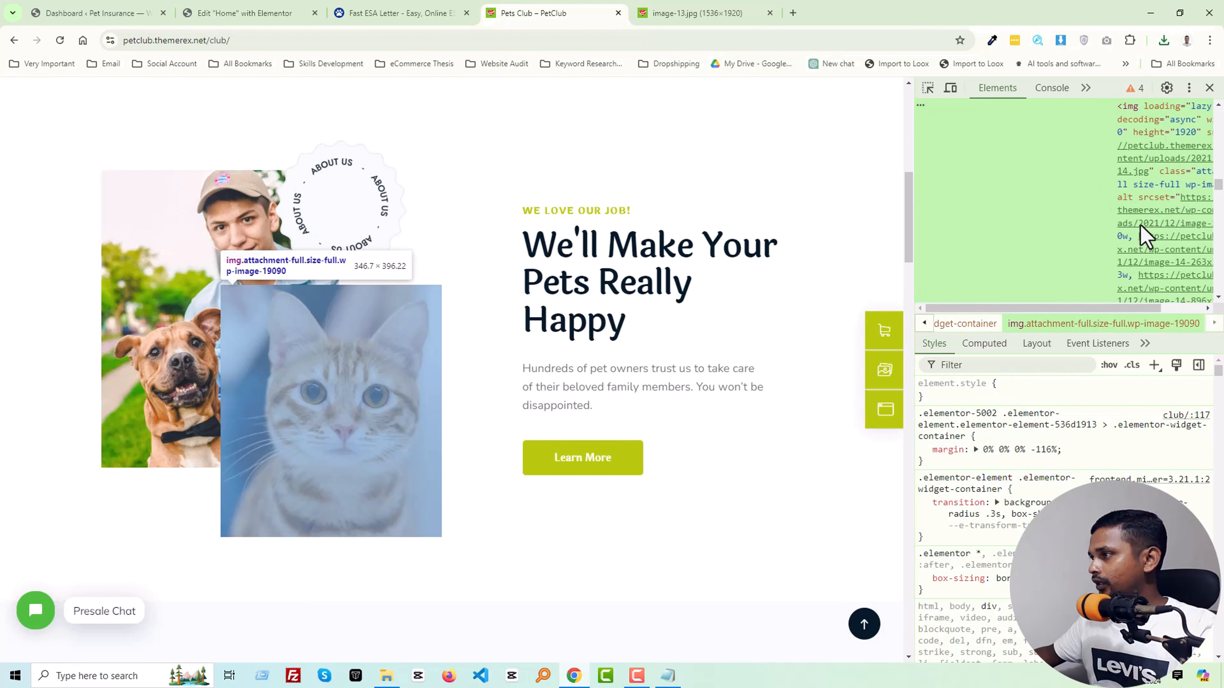
Step: Open the cat photo image-14.jpg in a new tab and save it to the computer
{"action": "right_click", "coordinate": [1145, 237]}
{"action": "left_click", "coordinate": [1101, 263]}
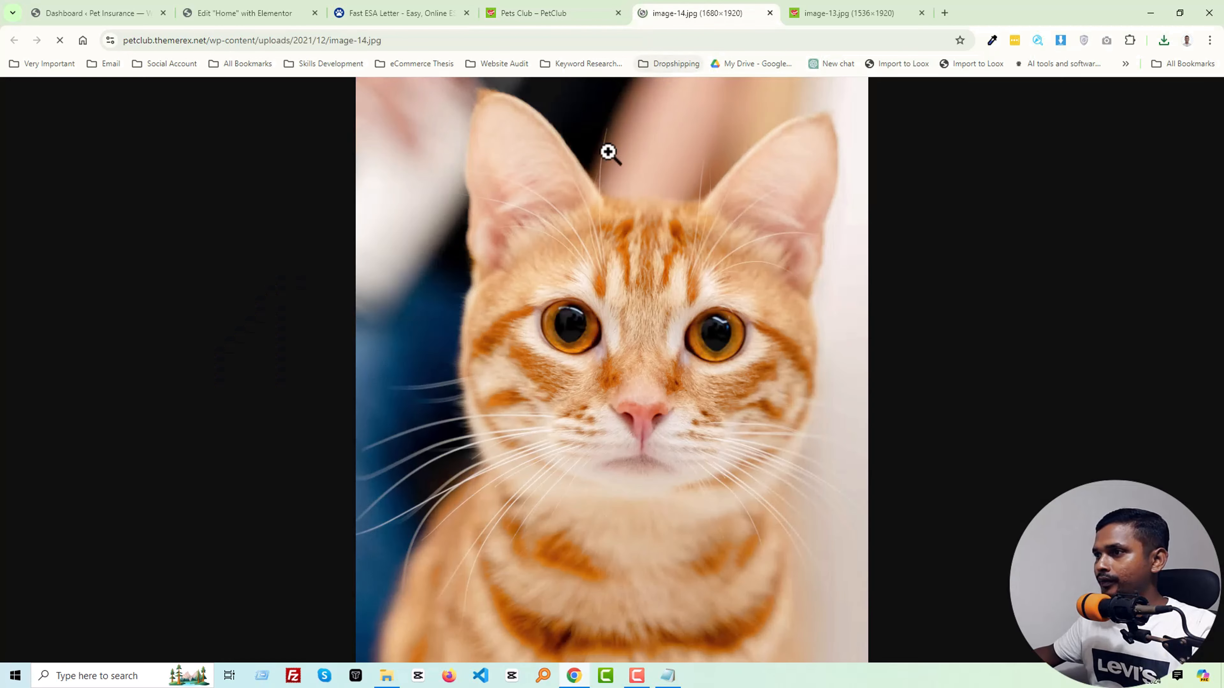
{"action": "right_click", "coordinate": [577, 240]}
{"action": "left_click", "coordinate": [602, 272]}
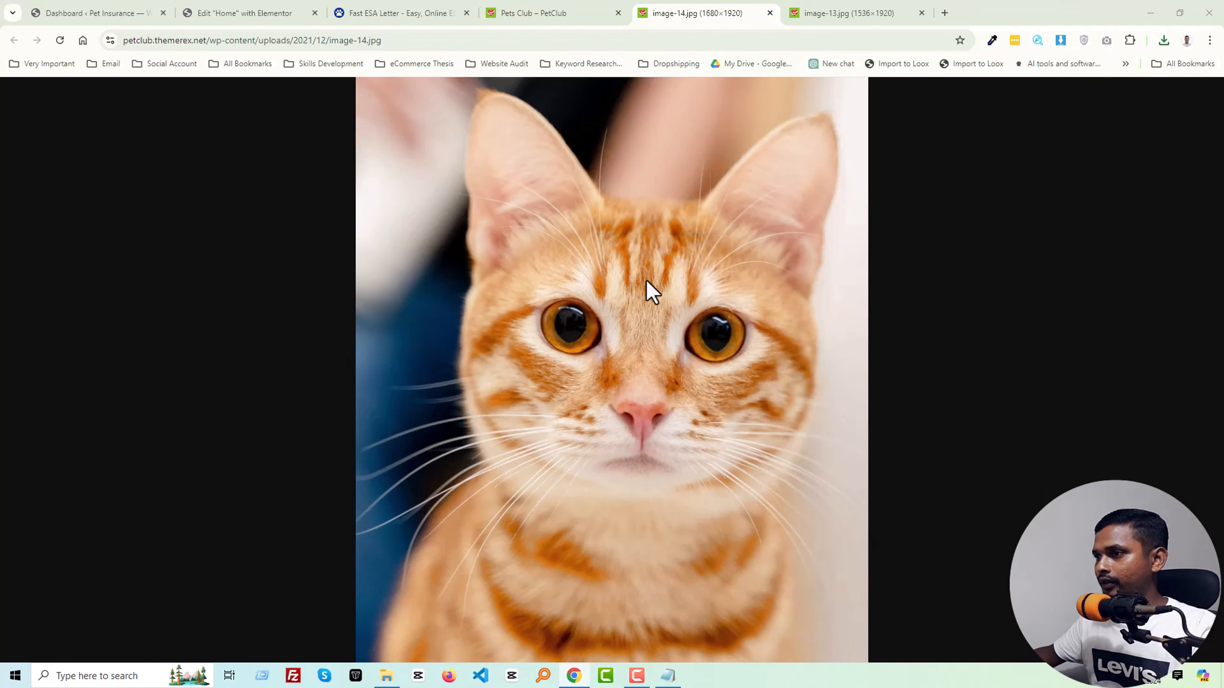
{"action": "key", "text": "Return"}
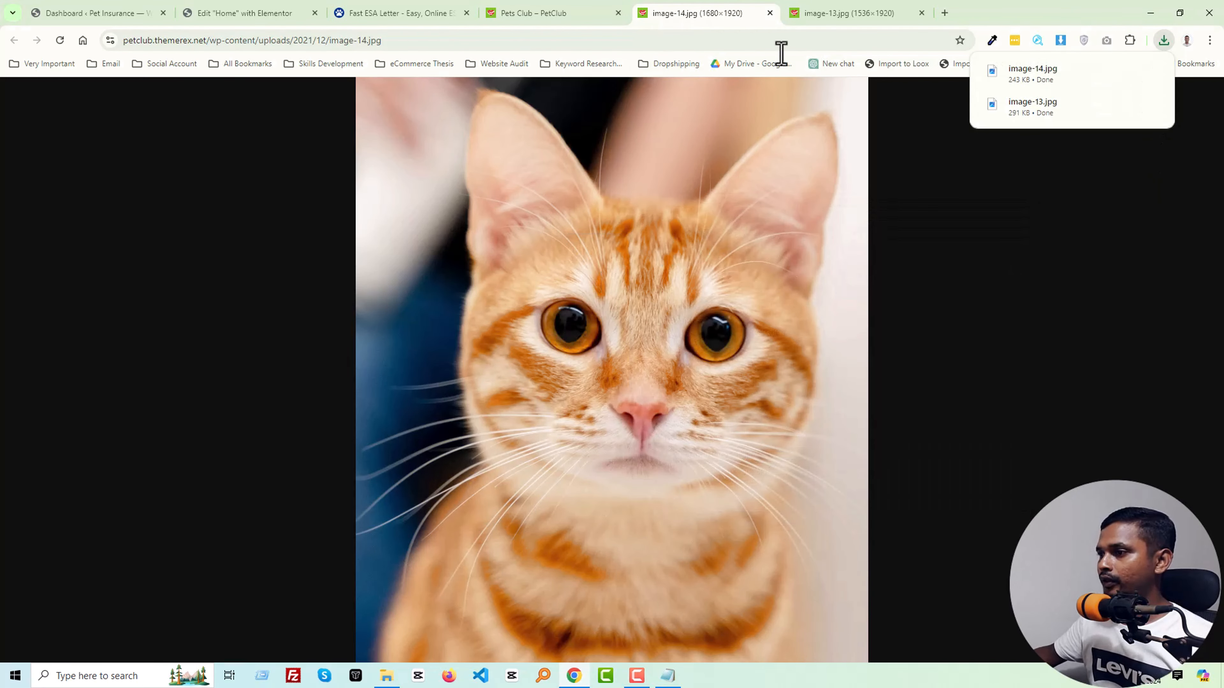
Step: Close the browser tabs of image-14.jpg and image-13.jpg
{"action": "left_click", "coordinate": [770, 13]}
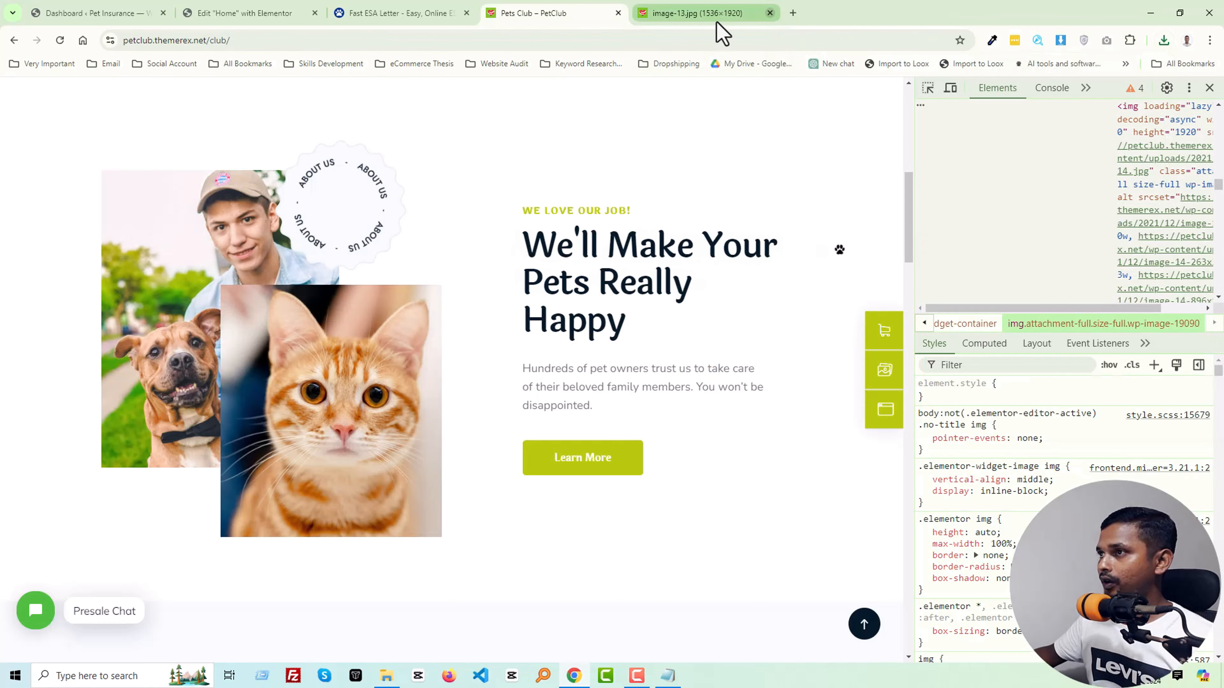
{"action": "left_click", "coordinate": [697, 15]}
{"action": "left_click", "coordinate": [770, 13]}
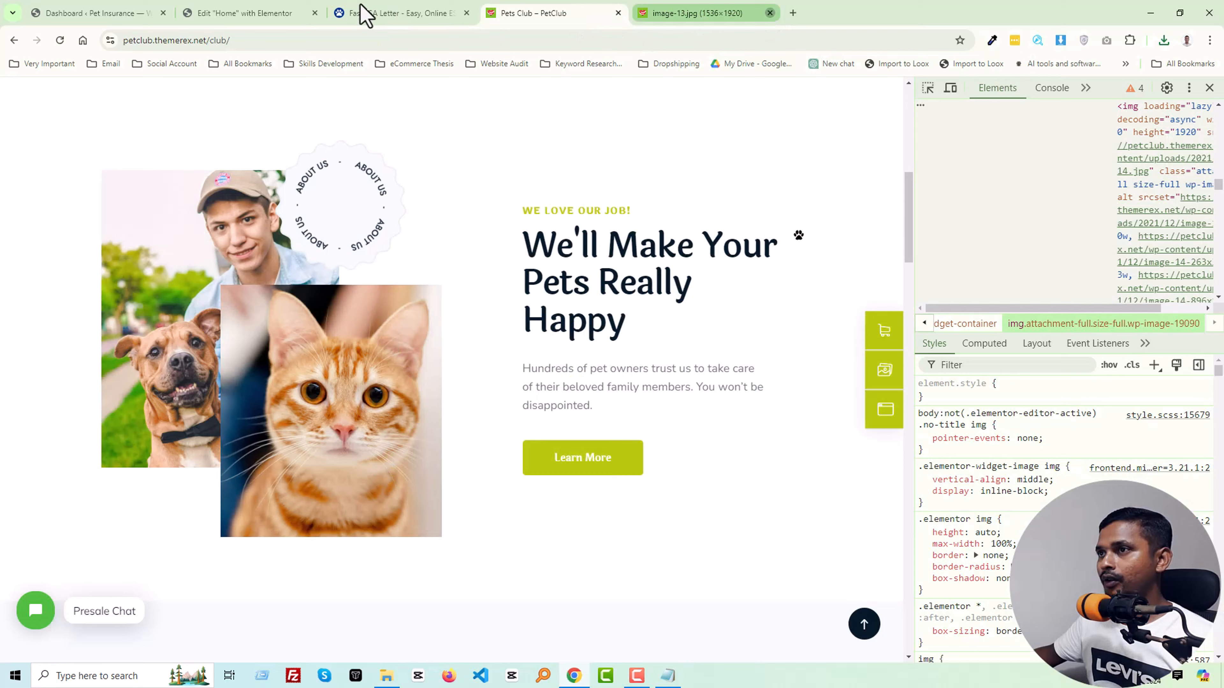
Step: Upload image-13.jpg and image-14.jpg from the Desktop to the media library through the Image widget in the Elementor editor
{"action": "left_click", "coordinate": [243, 14]}
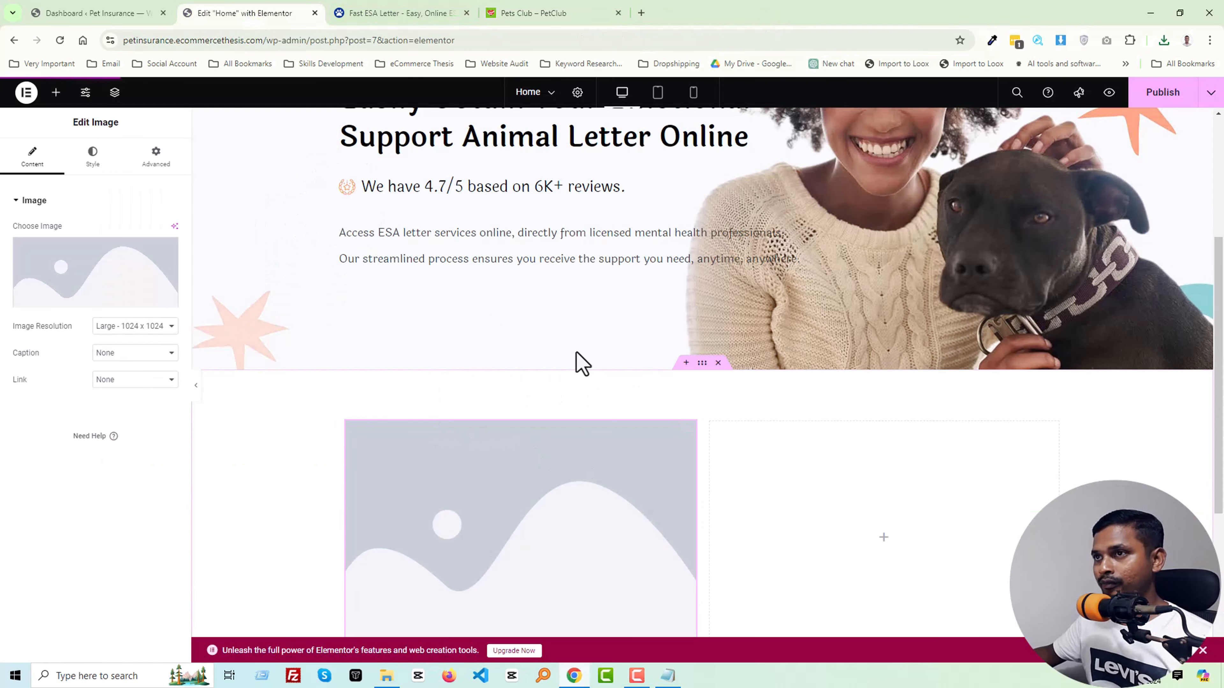
{"action": "scroll", "coordinate": [546, 389], "scroll_direction": "down", "scroll_amount": 3}
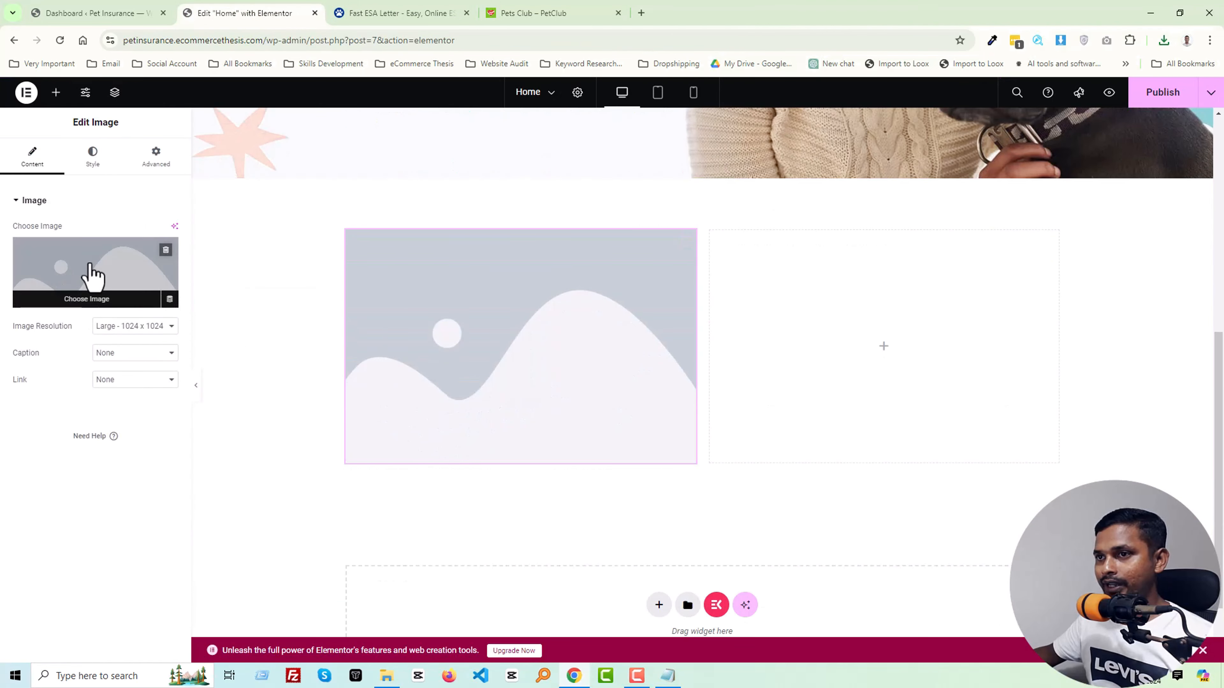
{"action": "left_click", "coordinate": [92, 275]}
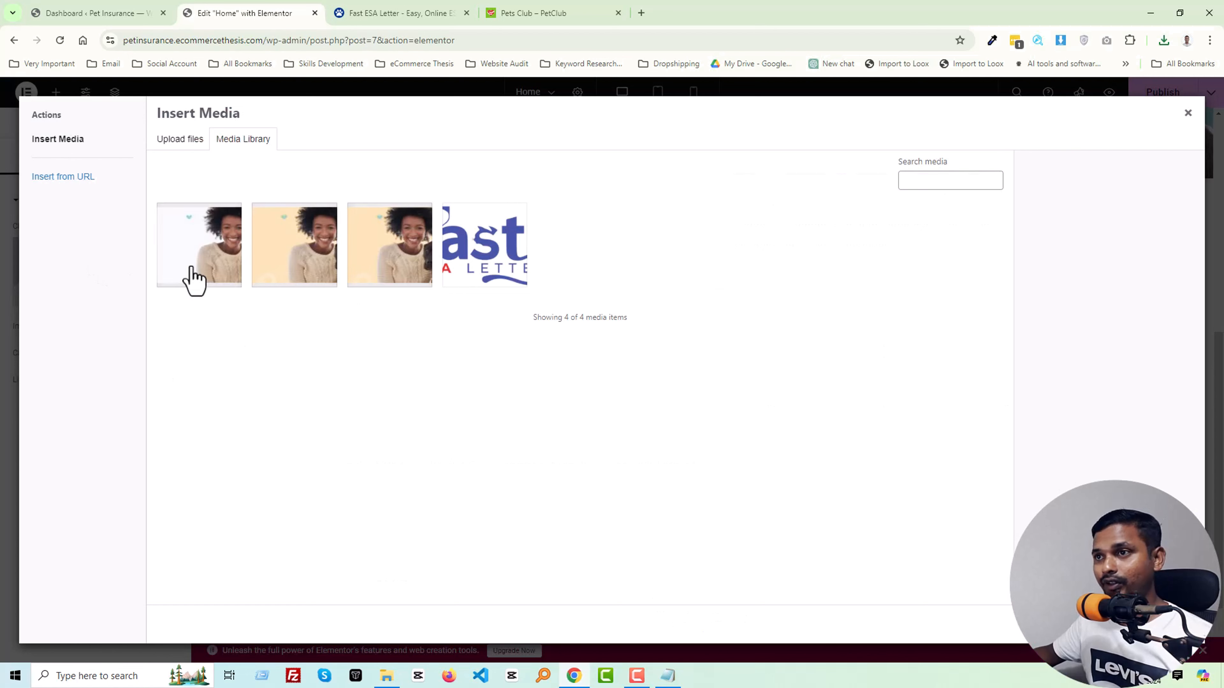
{"action": "left_click", "coordinate": [180, 140]}
{"action": "left_click", "coordinate": [671, 369]}
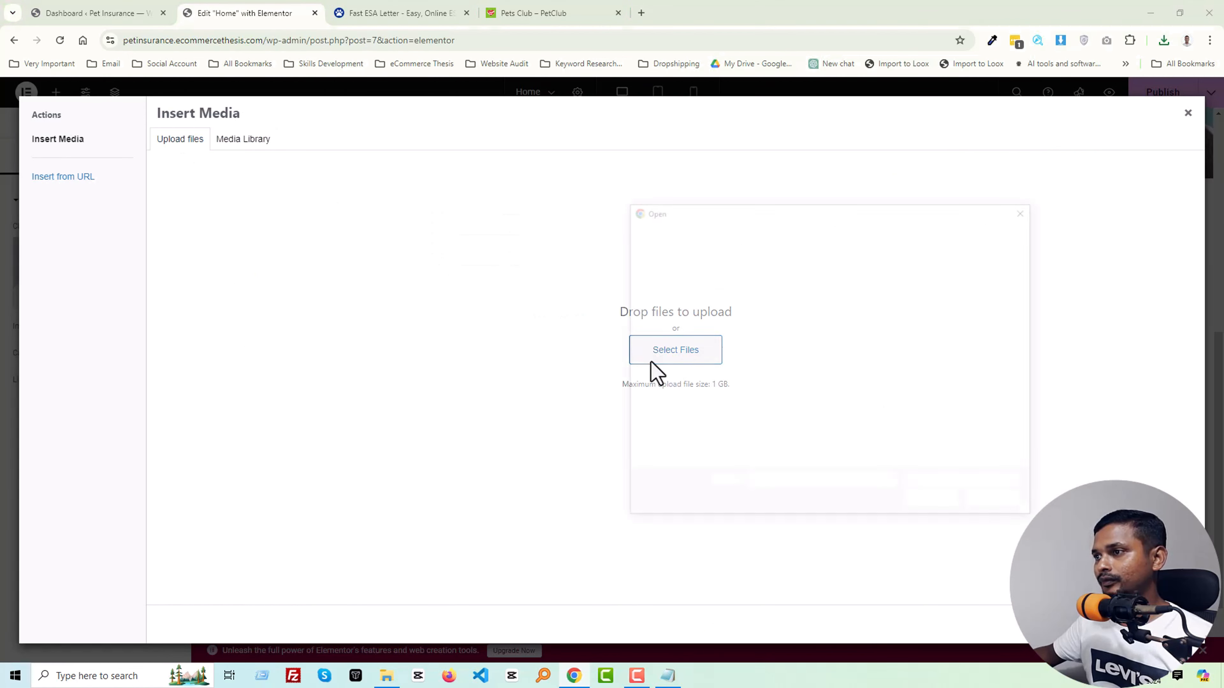
{"action": "left_click", "coordinate": [815, 386]}
{"action": "left_click", "coordinate": [906, 393], "text": "ctrl"}
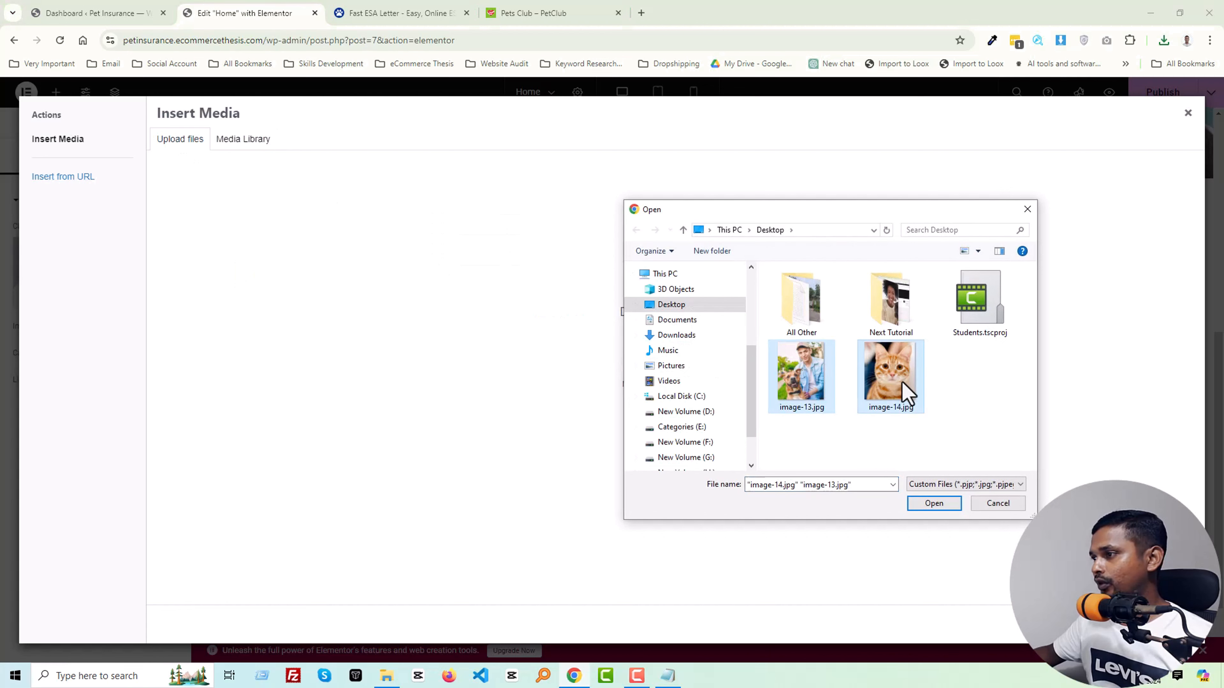
{"action": "left_click", "coordinate": [933, 504]}
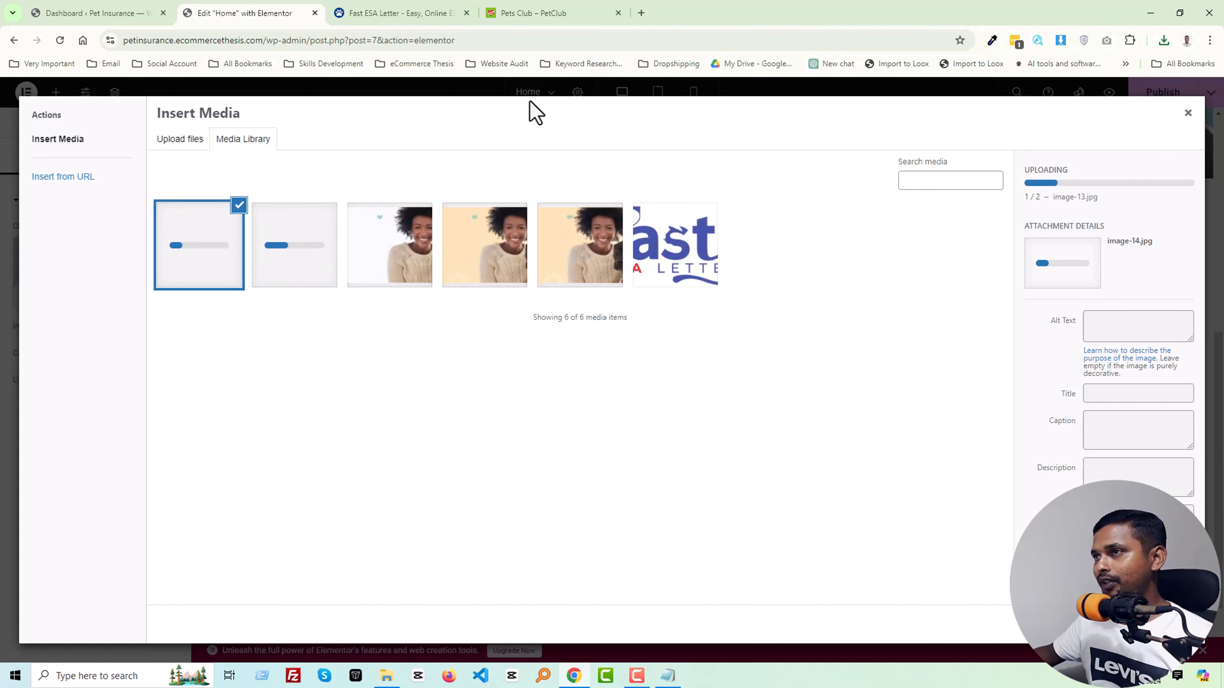
Step: Open unsplash.com in a new tab and search its photos for "pet"
{"action": "left_click", "coordinate": [641, 13]}
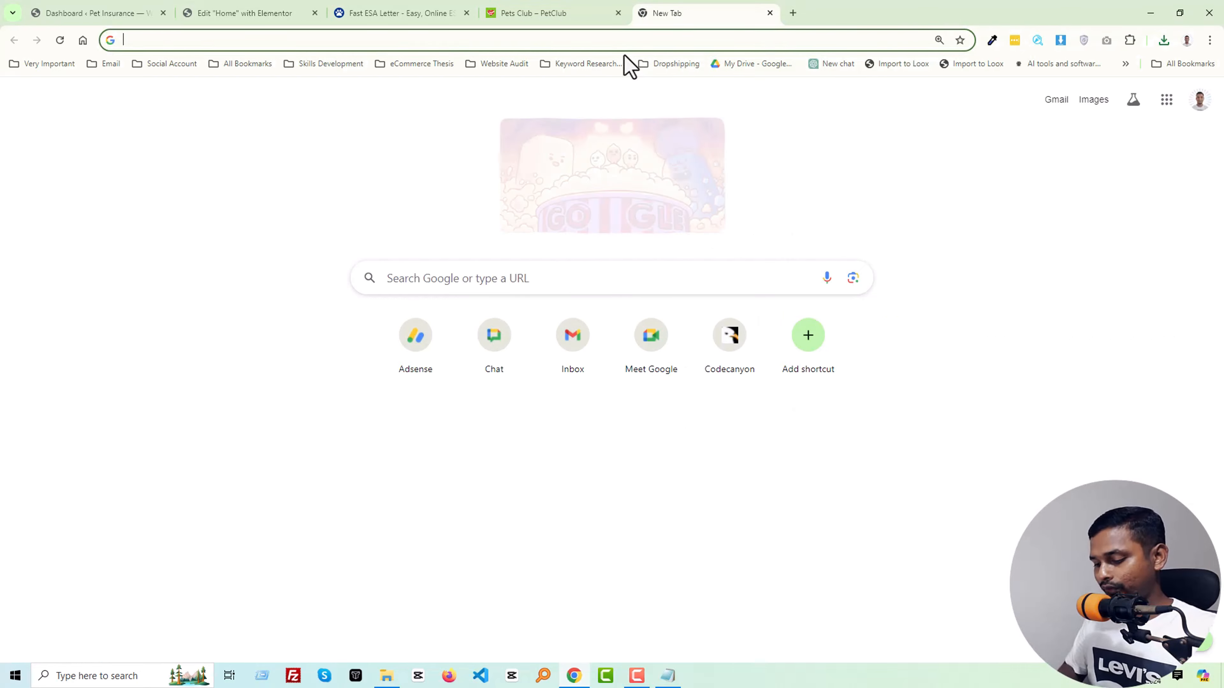
{"action": "type", "text": "un"}
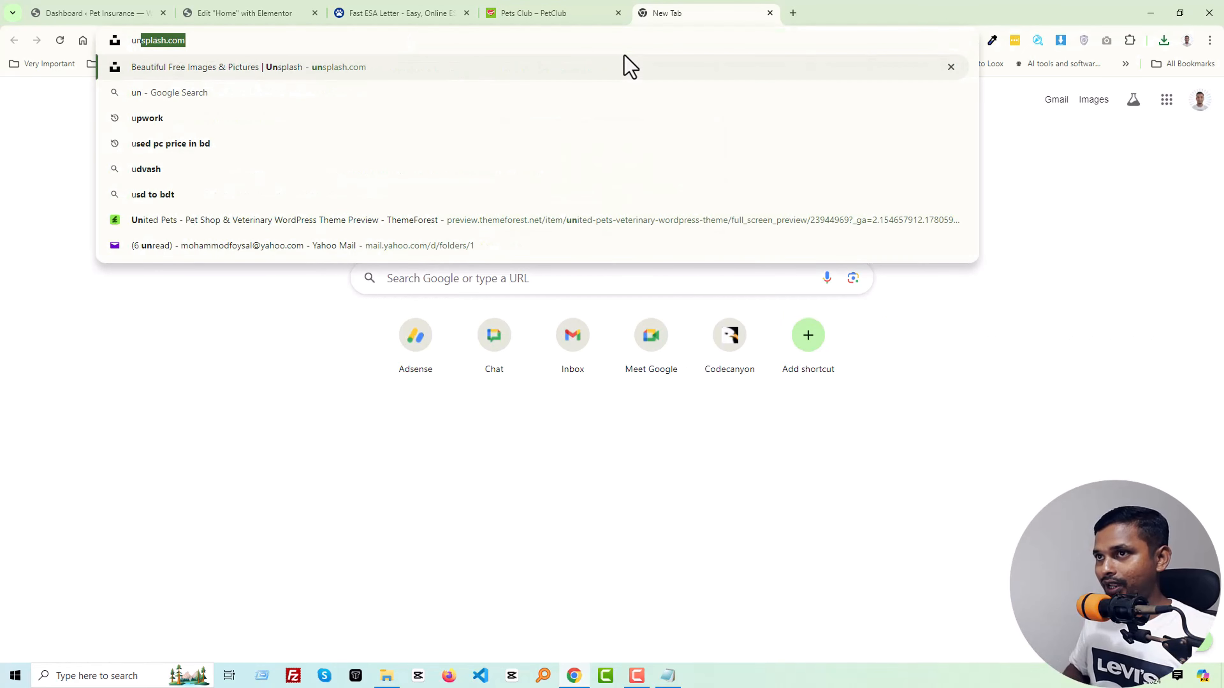
{"action": "key", "text": "Return"}
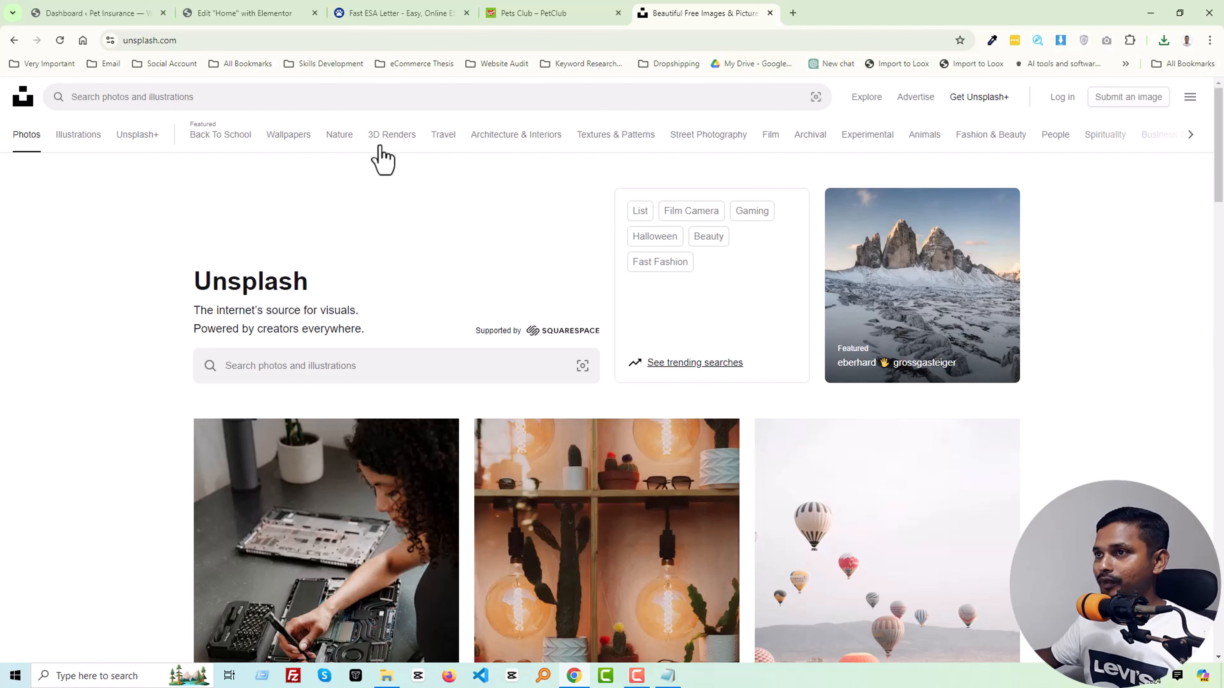
{"action": "left_click", "coordinate": [396, 103]}
{"action": "type", "text": "pet"}
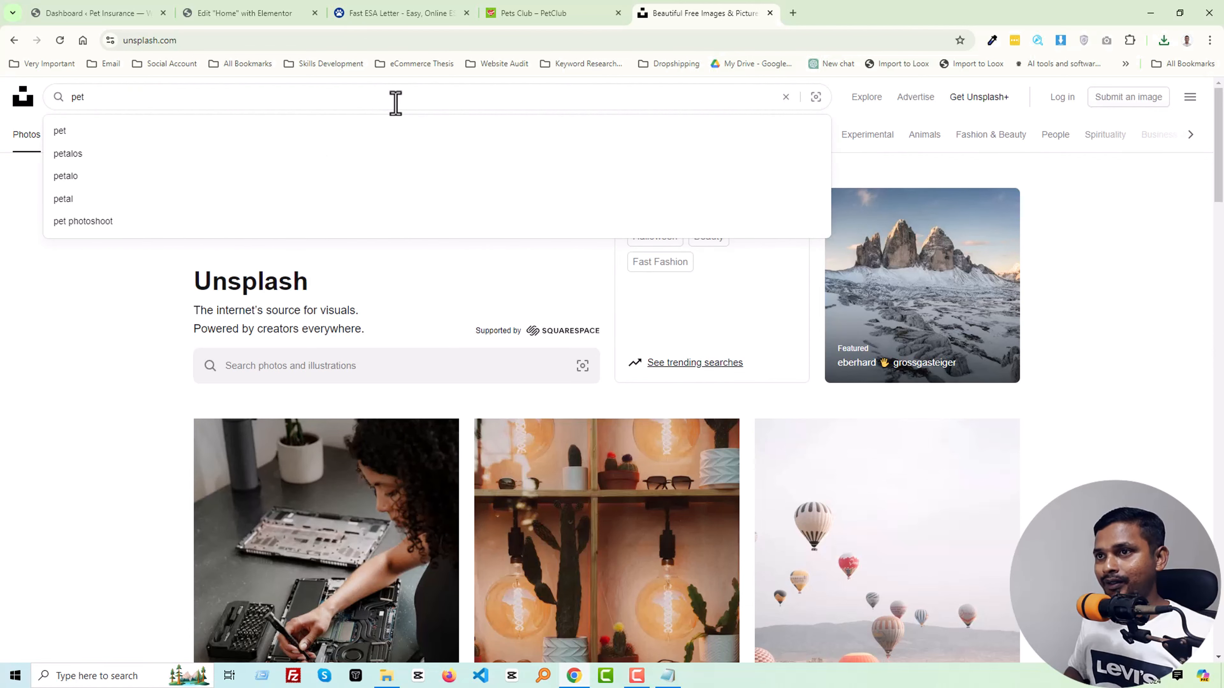
{"action": "key", "text": "Return"}
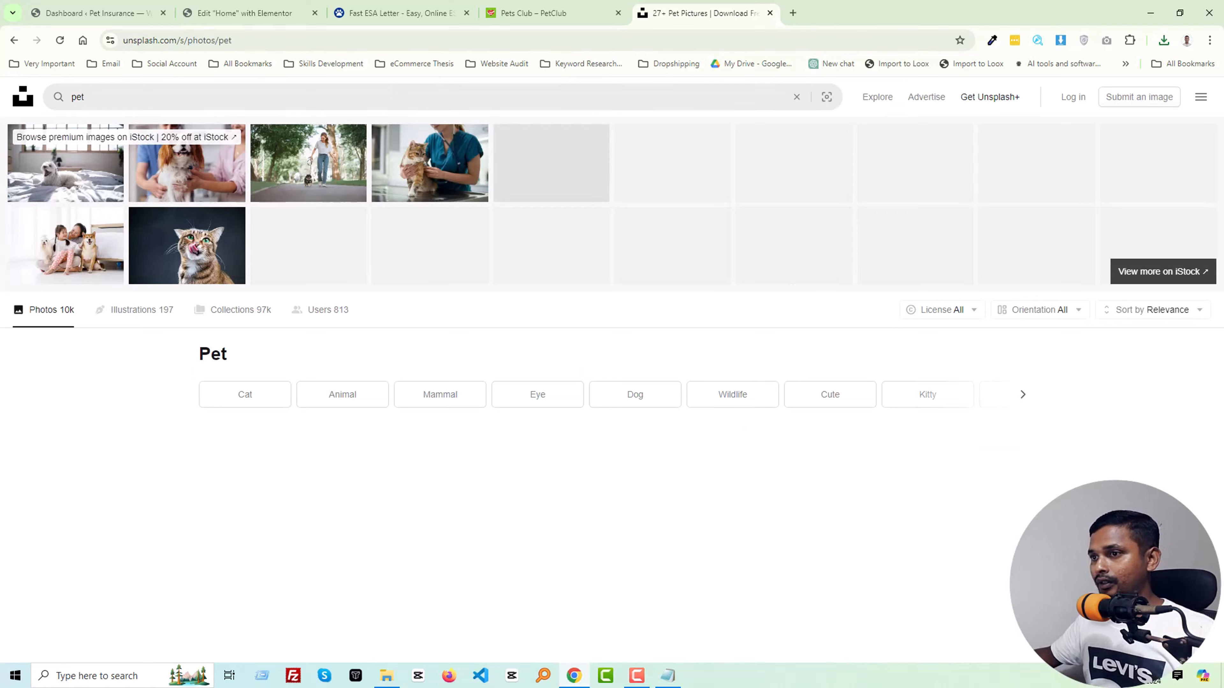
Step: Browse the Unsplash pet photos for alternative images, loading more results, and return to the Elementor media library
{"action": "scroll", "coordinate": [754, 459], "scroll_direction": "down", "scroll_amount": 8}
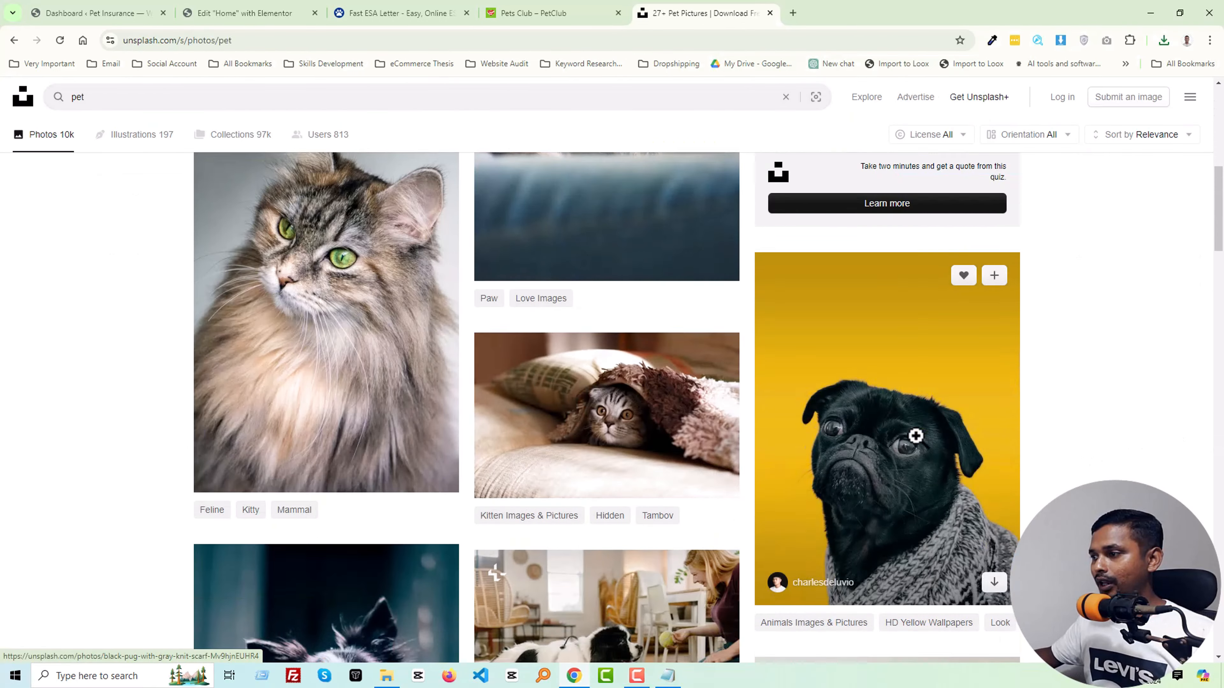
{"action": "scroll", "coordinate": [916, 437], "scroll_direction": "down", "scroll_amount": 10}
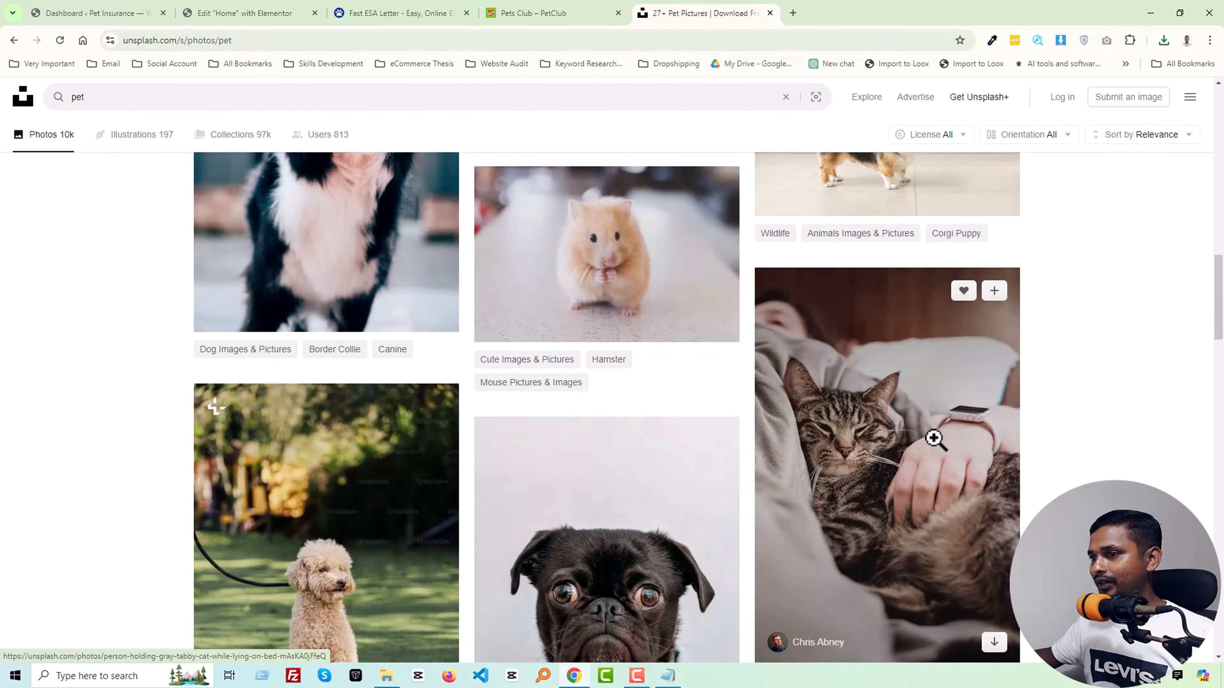
{"action": "scroll", "coordinate": [634, 390], "scroll_direction": "down", "scroll_amount": 15}
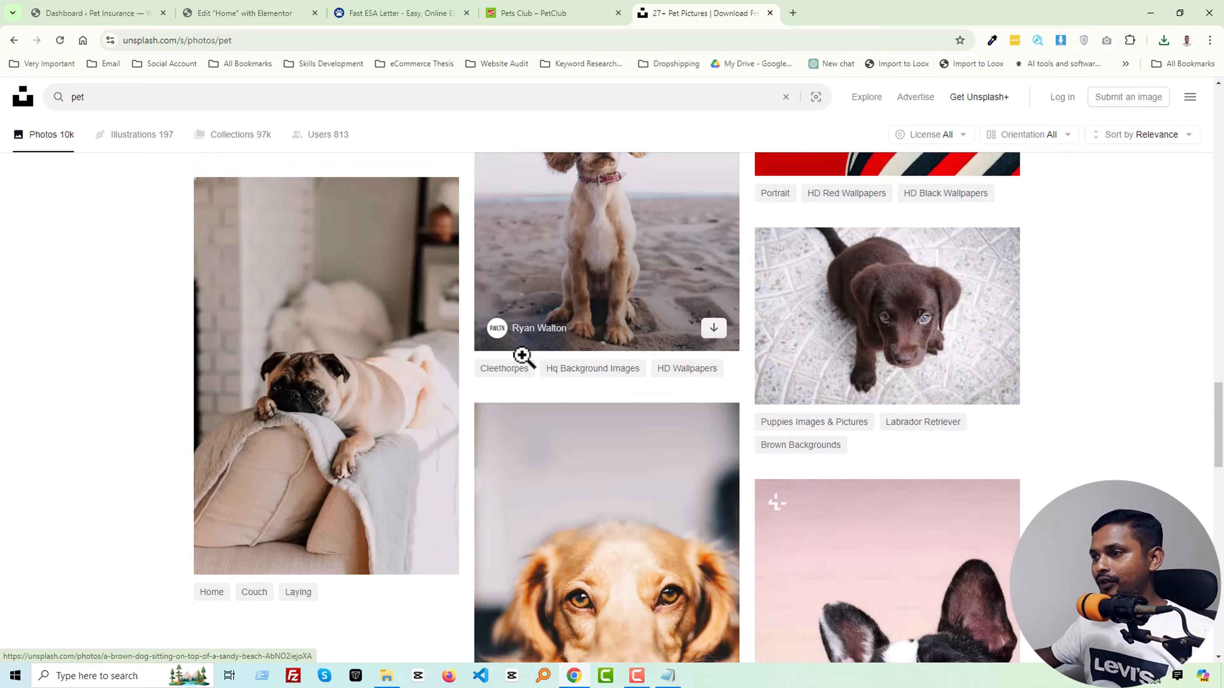
{"action": "scroll", "coordinate": [723, 369], "scroll_direction": "down", "scroll_amount": 3}
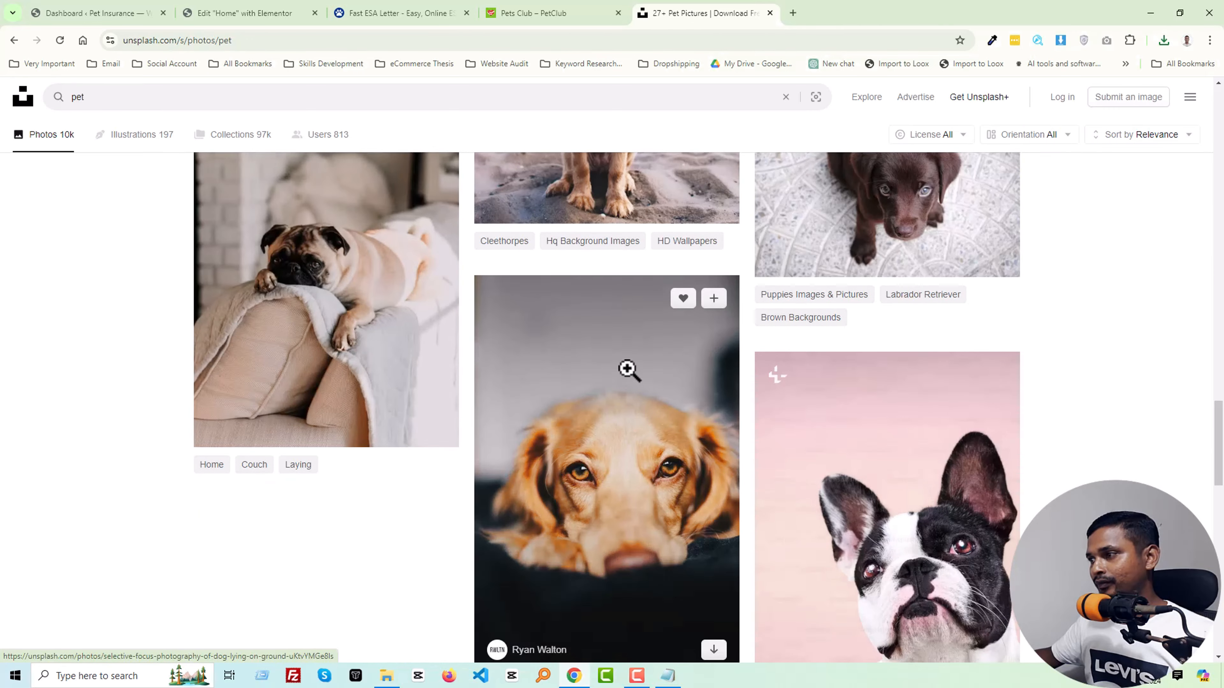
{"action": "scroll", "coordinate": [629, 370], "scroll_direction": "down", "scroll_amount": 13}
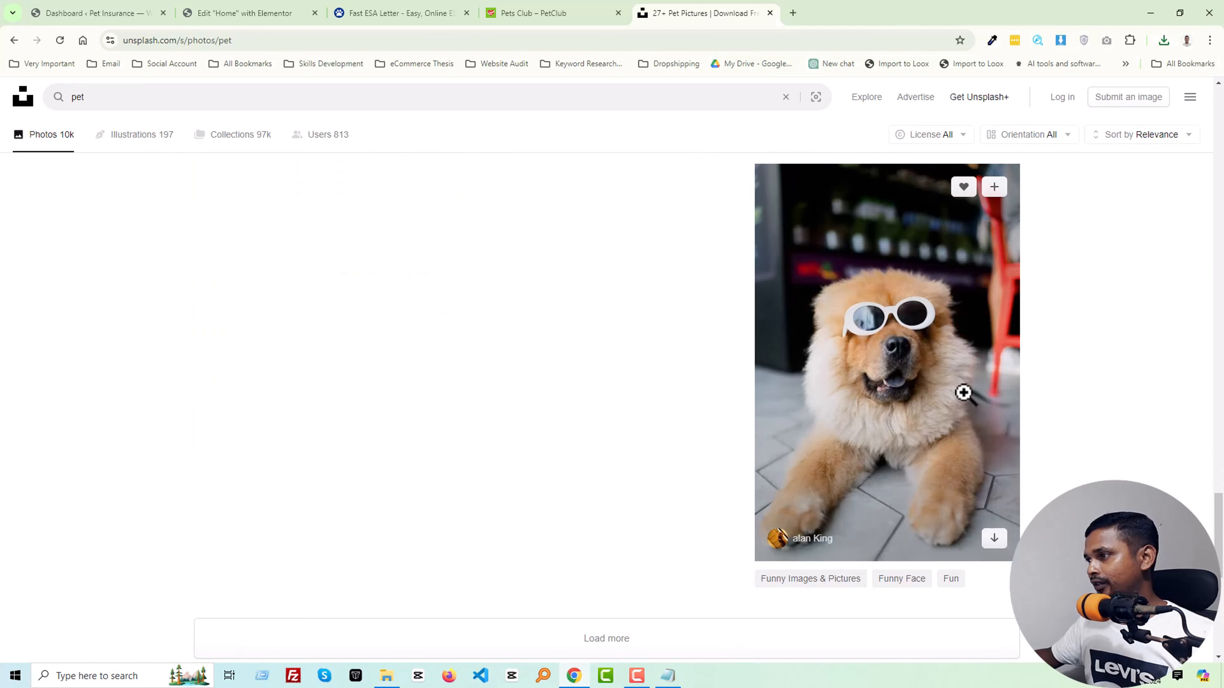
{"action": "scroll", "coordinate": [963, 393], "scroll_direction": "down", "scroll_amount": 6}
{"action": "scroll", "coordinate": [685, 386], "scroll_direction": "up", "scroll_amount": 8}
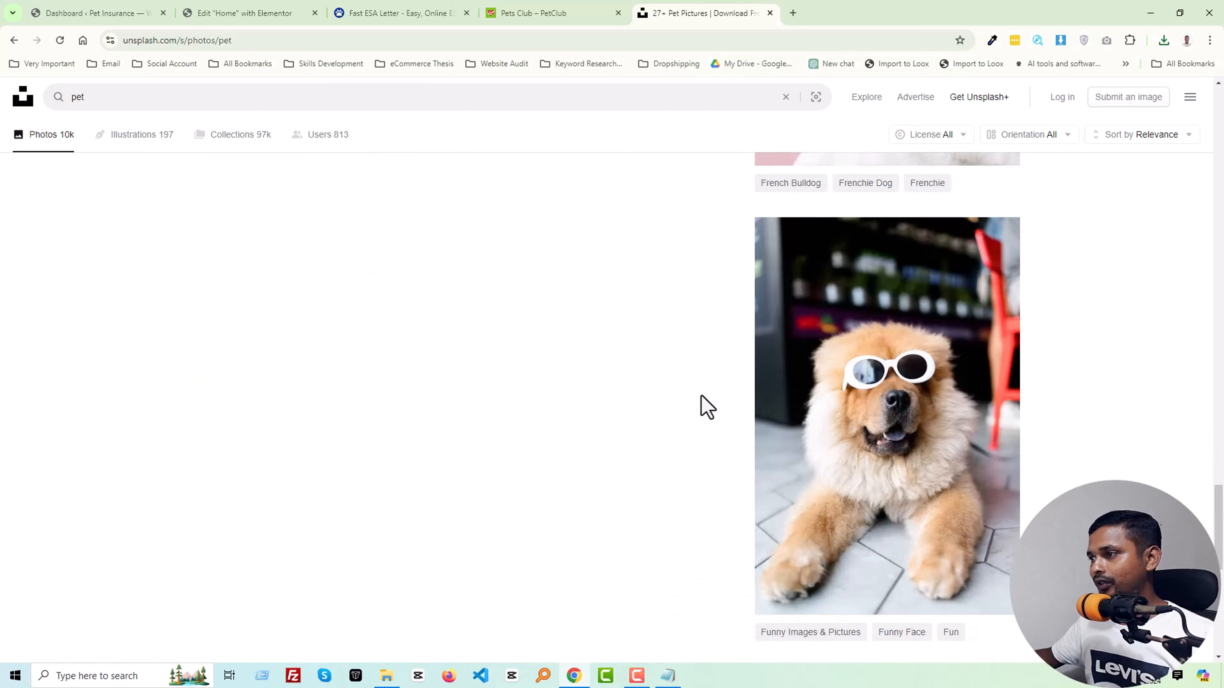
{"action": "scroll", "coordinate": [706, 408], "scroll_direction": "down", "scroll_amount": 4}
{"action": "left_click", "coordinate": [576, 517]}
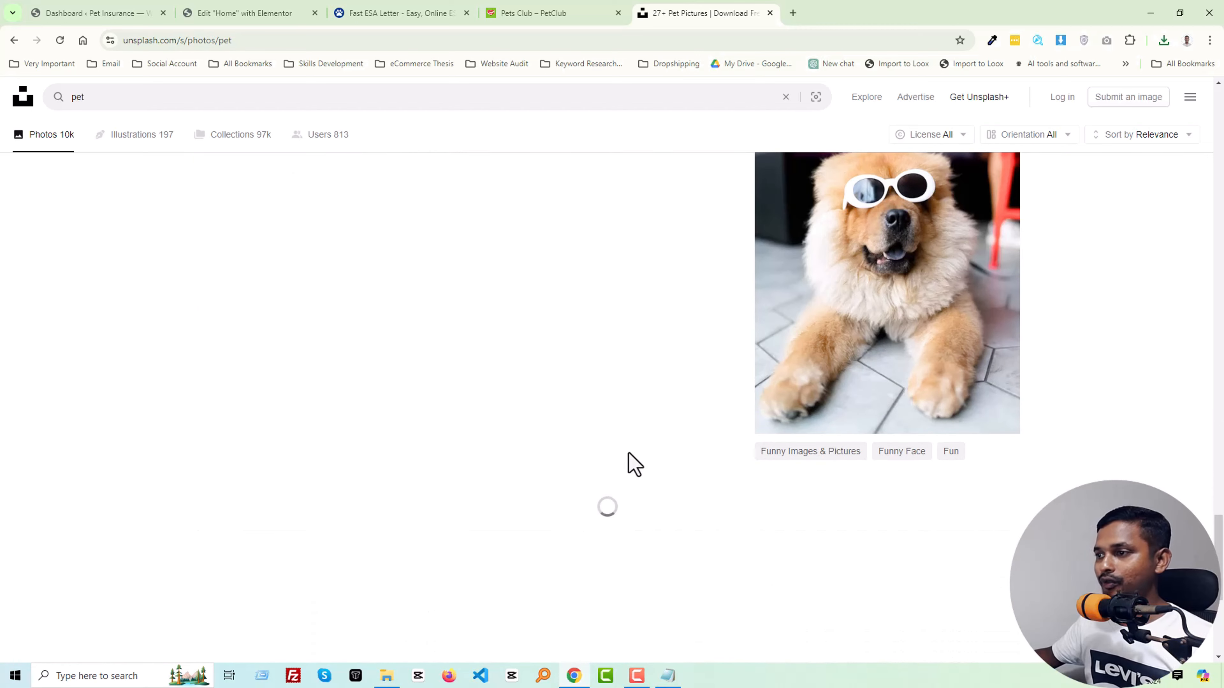
{"action": "scroll", "coordinate": [625, 448], "scroll_direction": "down", "scroll_amount": 5}
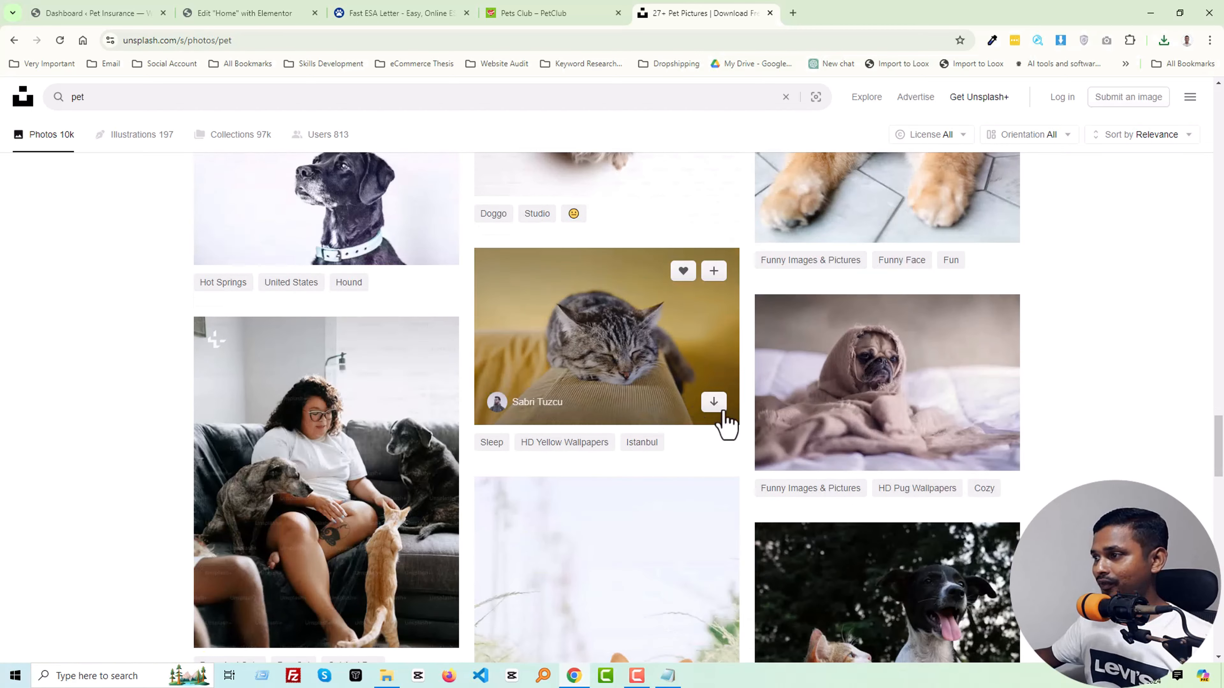
{"action": "scroll", "coordinate": [607, 410], "scroll_direction": "down", "scroll_amount": 10}
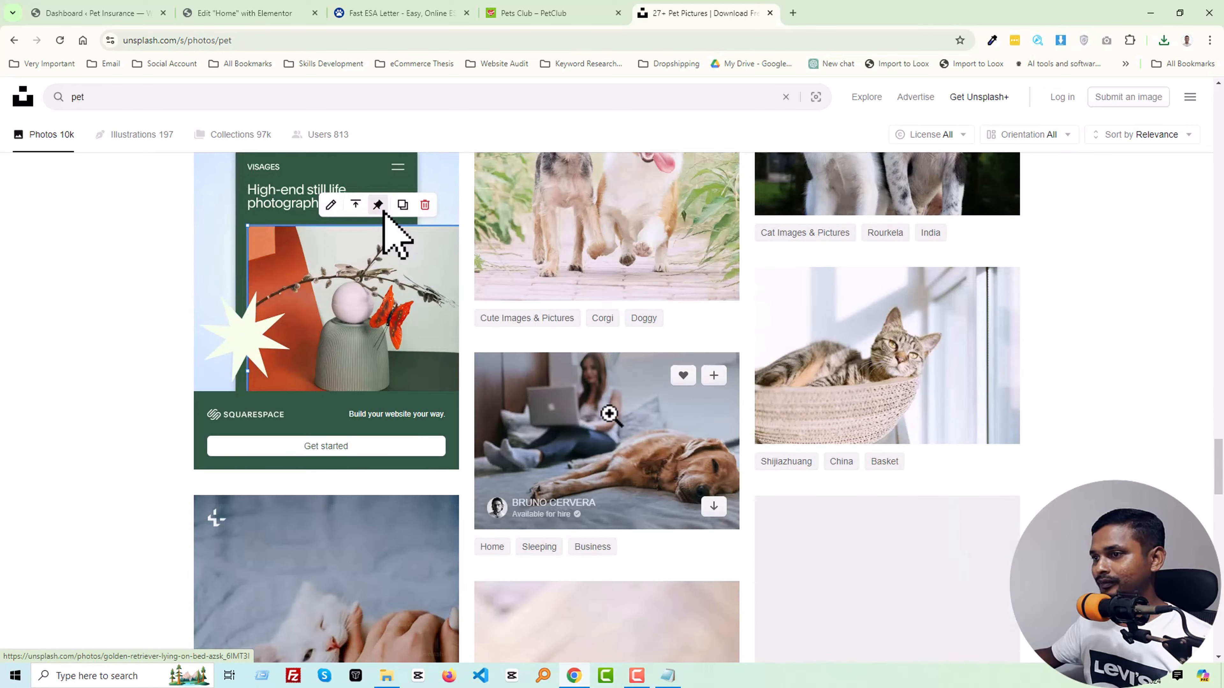
{"action": "scroll", "coordinate": [620, 406], "scroll_direction": "up", "scroll_amount": 6}
{"action": "scroll", "coordinate": [621, 406], "scroll_direction": "down", "scroll_amount": 10}
{"action": "scroll", "coordinate": [519, 404], "scroll_direction": "up", "scroll_amount": 3}
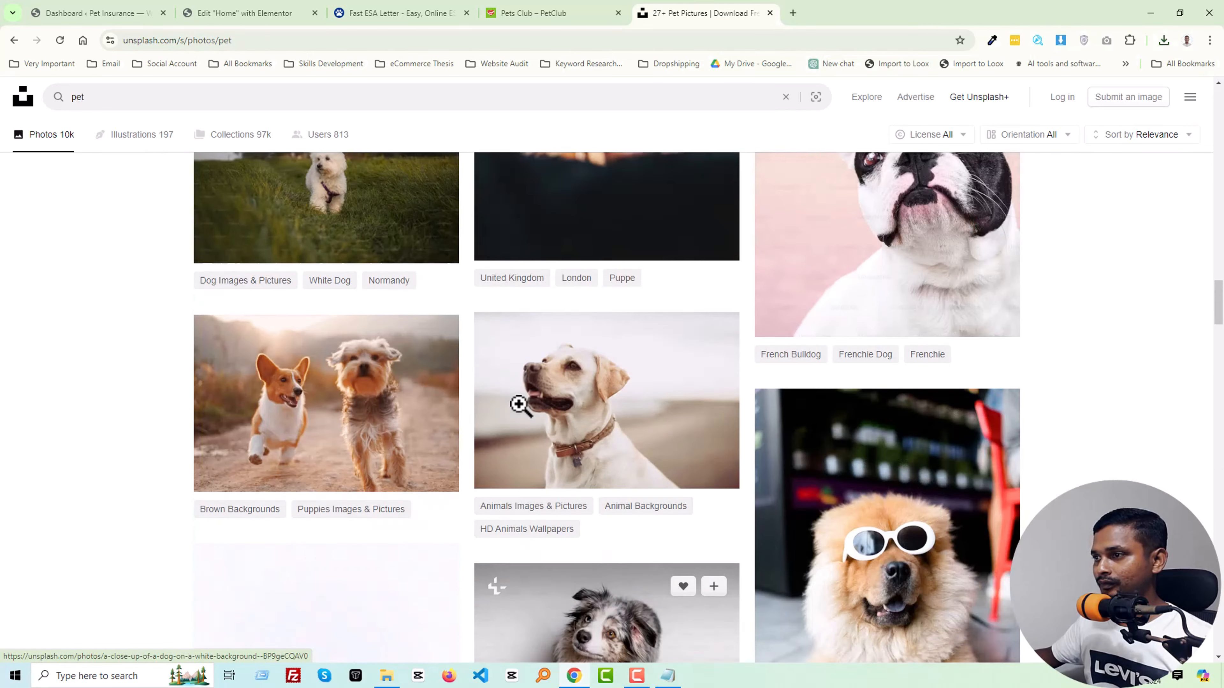
{"action": "scroll", "coordinate": [784, 424], "scroll_direction": "up", "scroll_amount": 8}
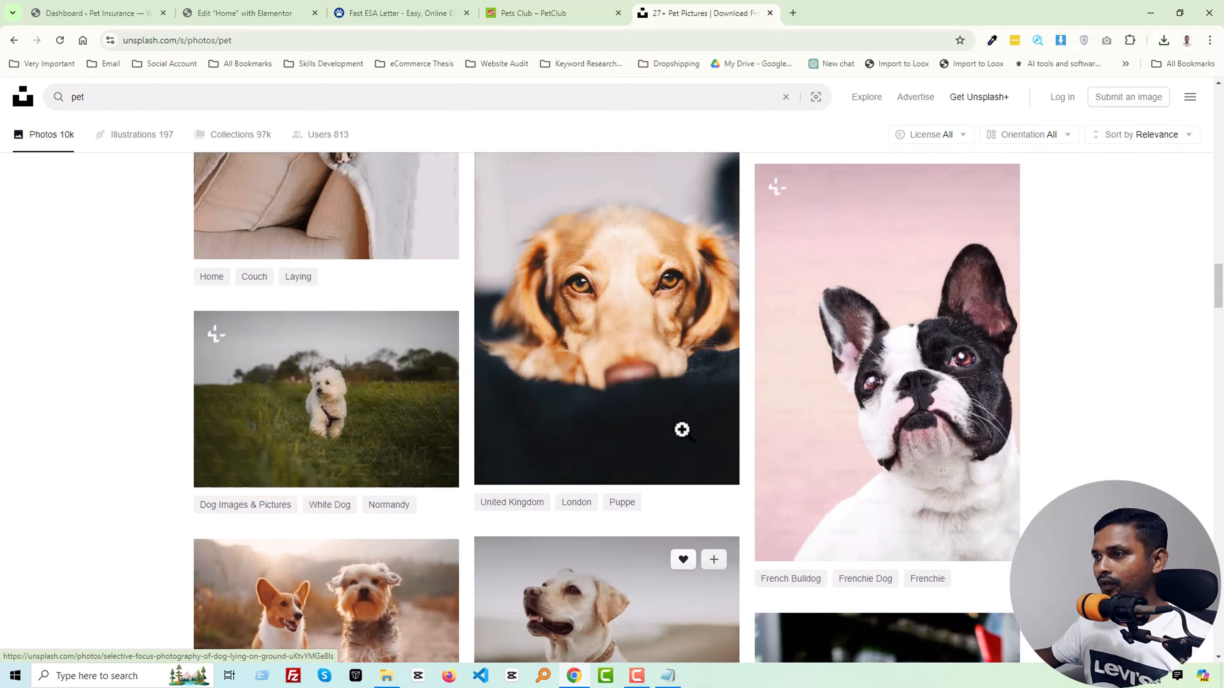
{"action": "scroll", "coordinate": [503, 402], "scroll_direction": "up", "scroll_amount": 4}
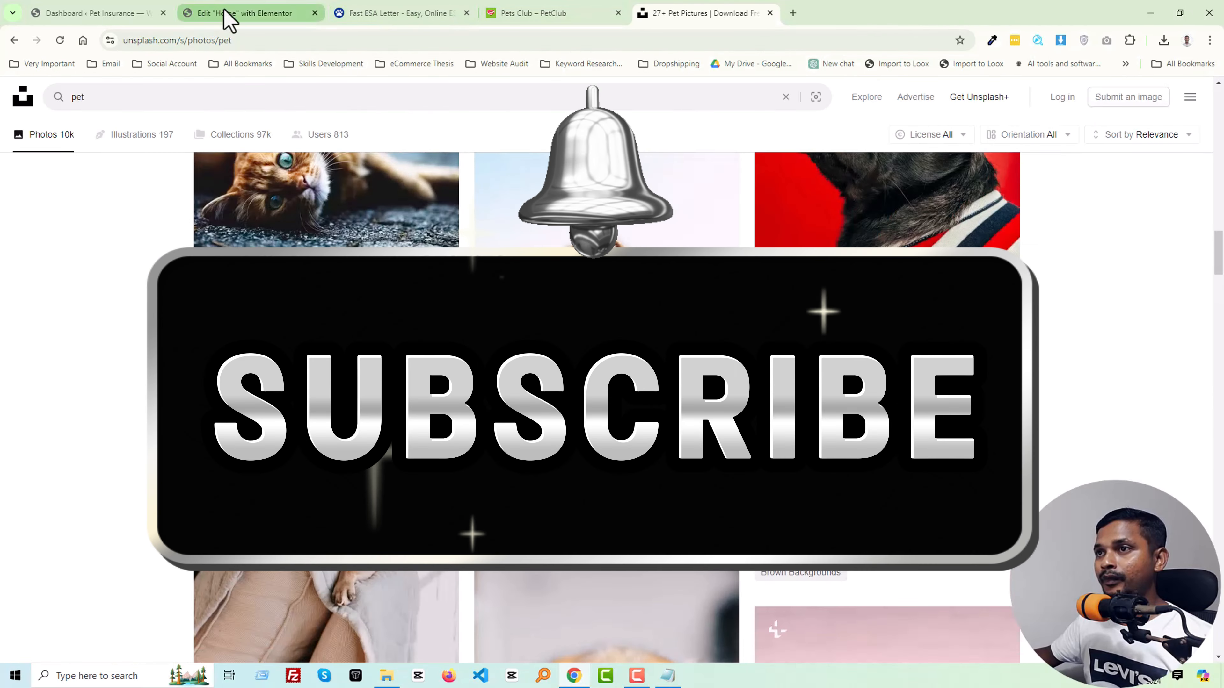
{"action": "left_click", "coordinate": [224, 12]}
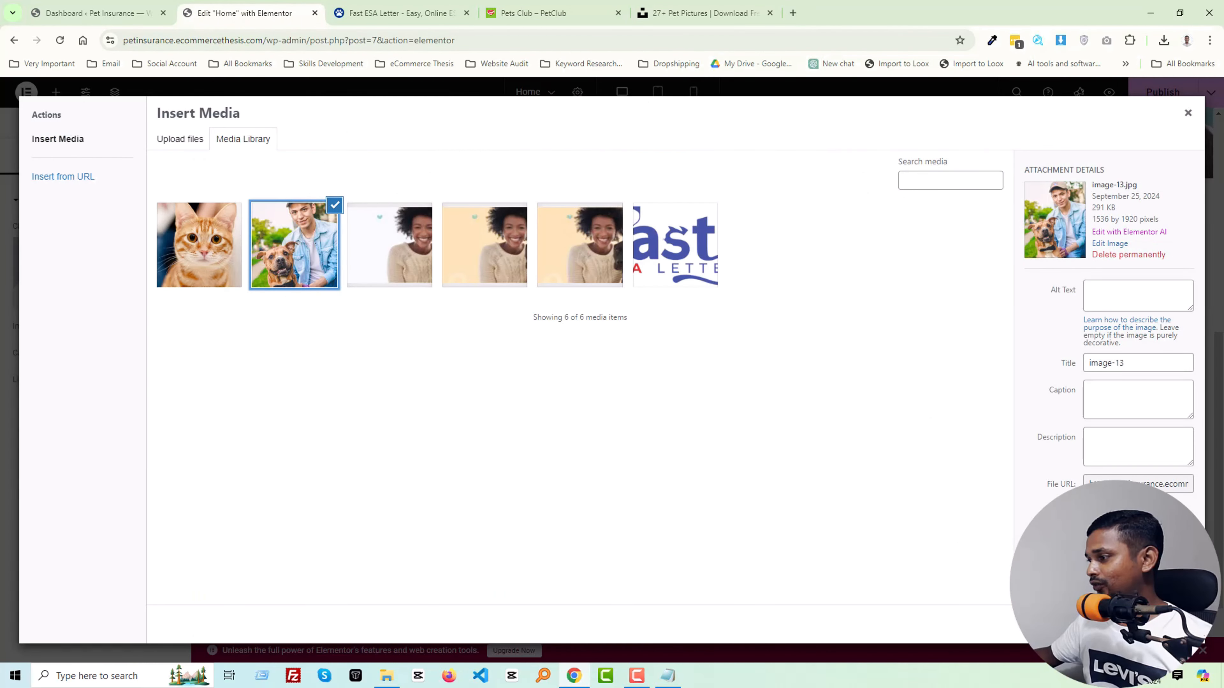
Step: Insert image-13.jpg from the media library into the Image widget in the about section's first column
{"action": "left_click", "coordinate": [1174, 625]}
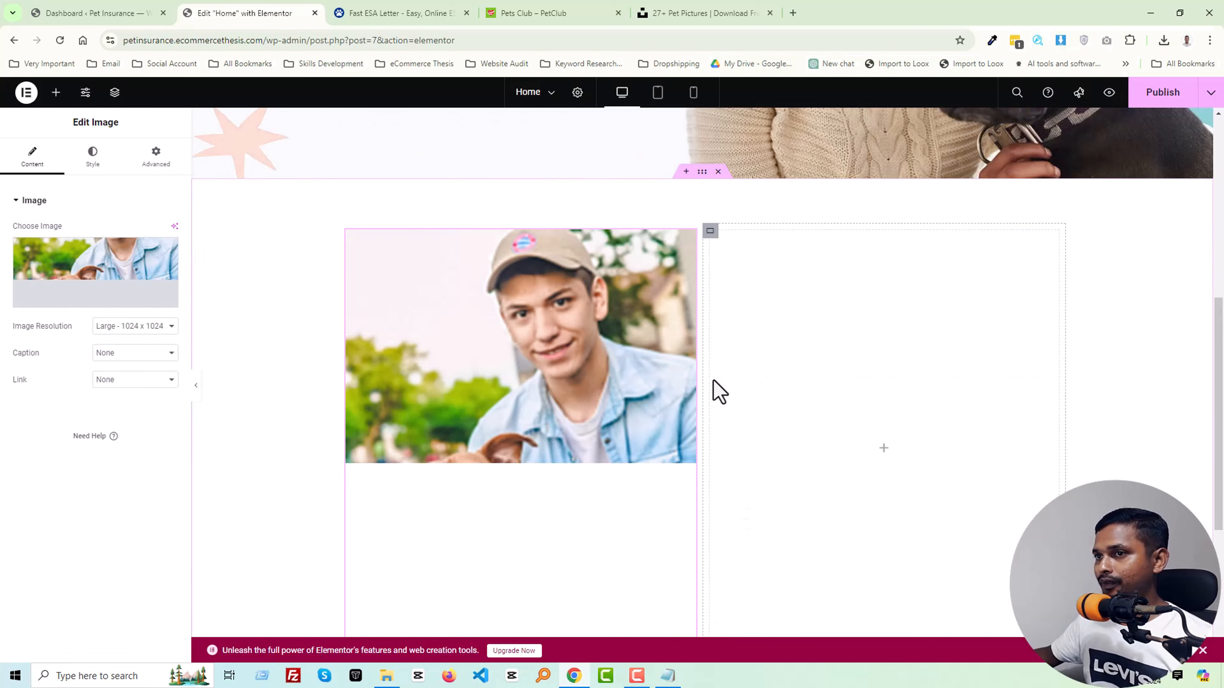
{"action": "scroll", "coordinate": [576, 390], "scroll_direction": "down", "scroll_amount": 5}
{"action": "scroll", "coordinate": [636, 424], "scroll_direction": "up", "scroll_amount": 4}
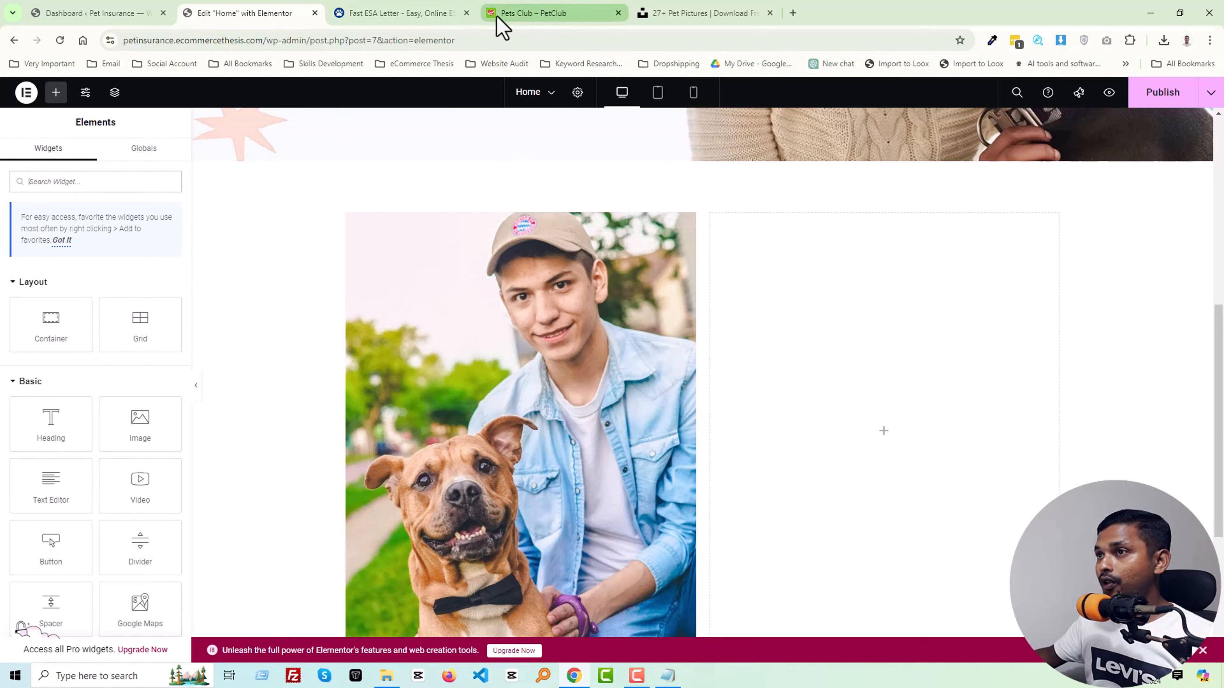
Step: Check the Pet Club demo layout, and copy the hero's reviews icon list into the about section's empty second column
{"action": "left_click", "coordinate": [434, 14]}
{"action": "left_click", "coordinate": [511, 14]}
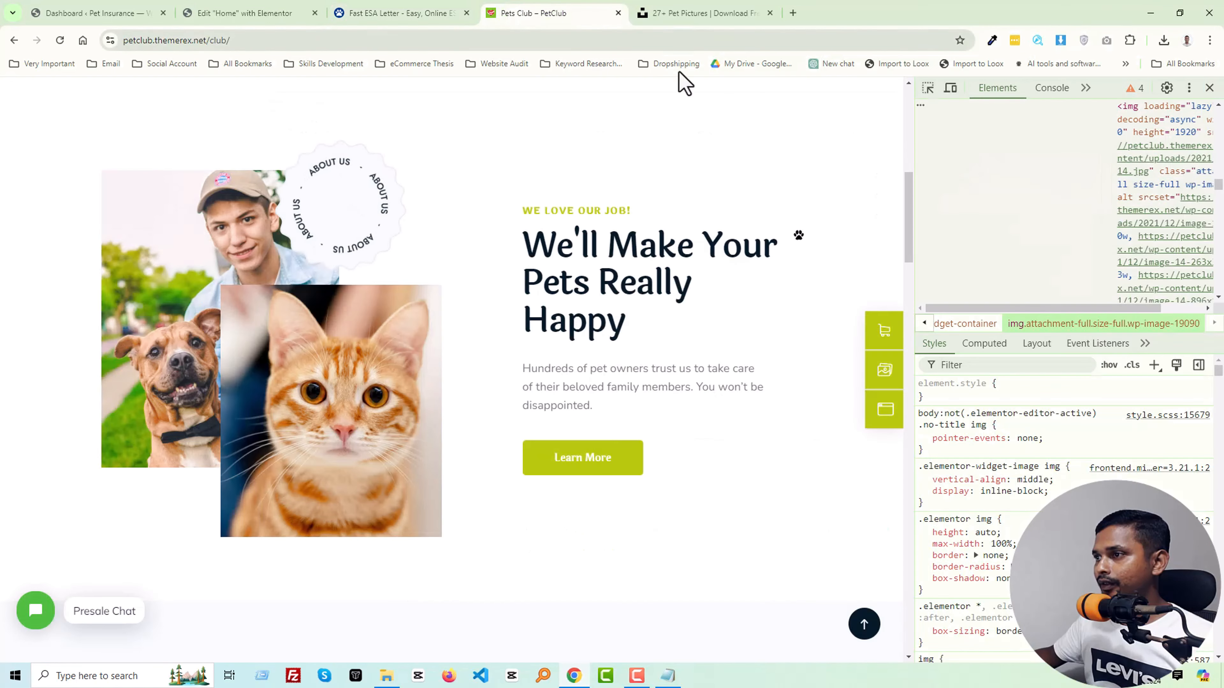
{"action": "left_click", "coordinate": [213, 13]}
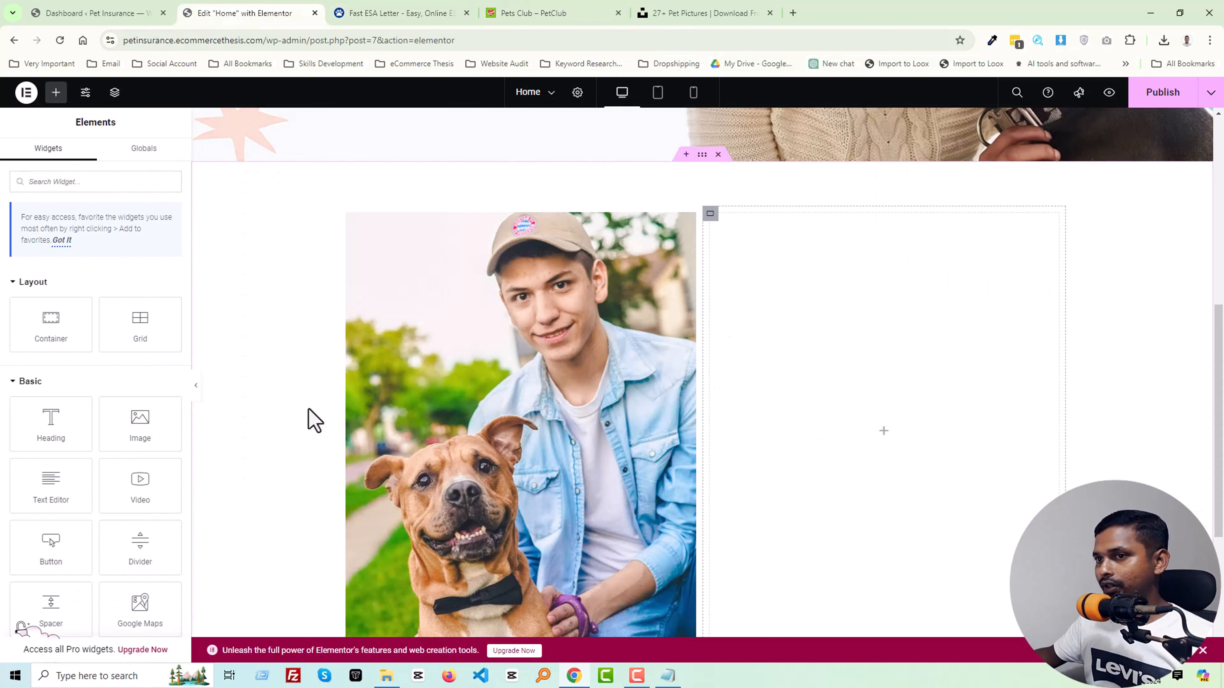
{"action": "scroll", "coordinate": [539, 339], "scroll_direction": "up", "scroll_amount": 6}
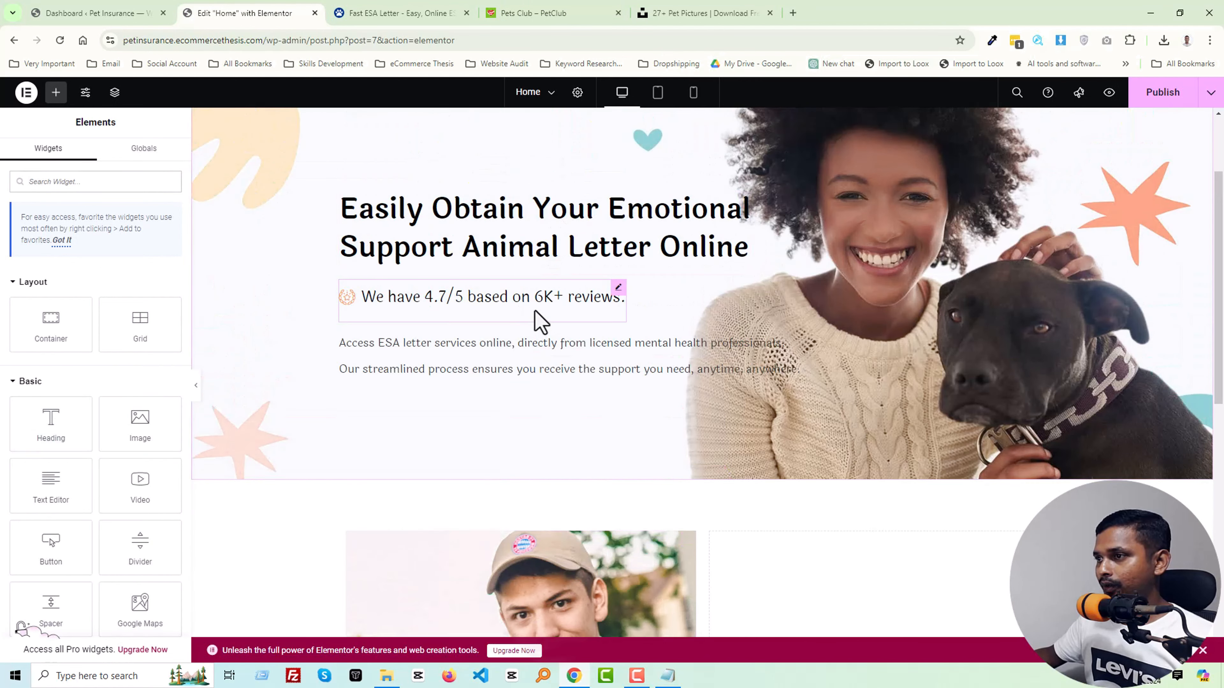
{"action": "right_click", "coordinate": [539, 322]}
{"action": "left_click", "coordinate": [559, 373]}
{"action": "scroll", "coordinate": [773, 355], "scroll_direction": "down", "scroll_amount": 6}
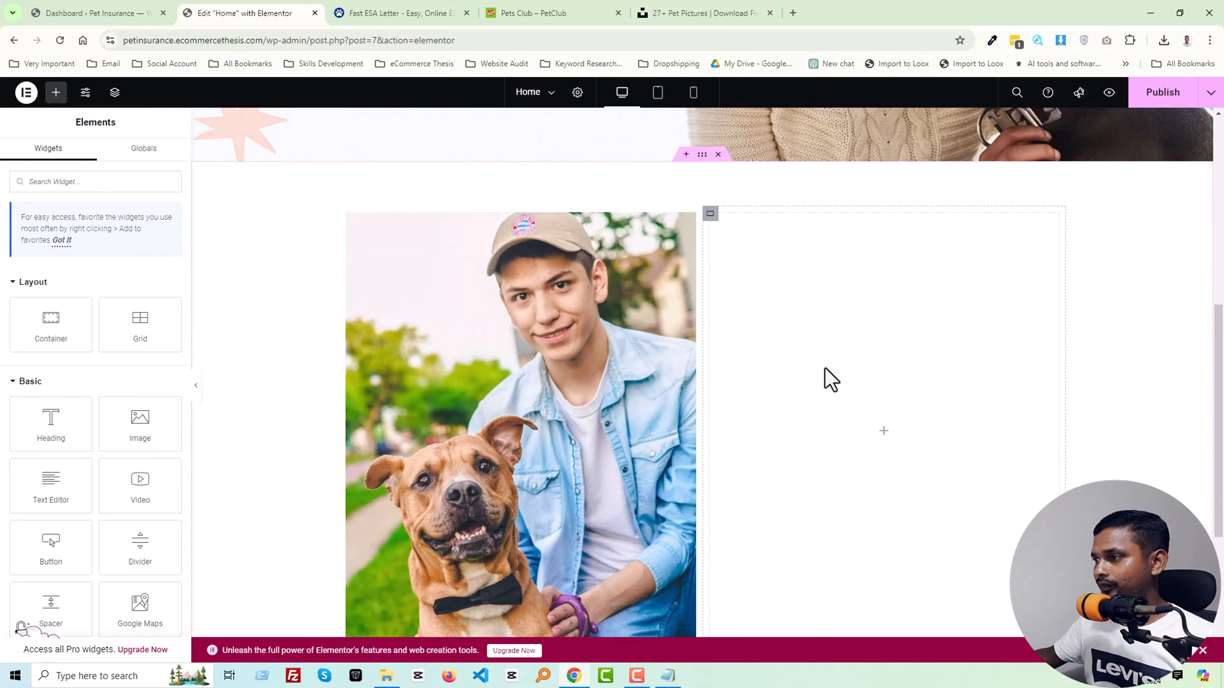
{"action": "right_click", "coordinate": [828, 380]}
{"action": "left_click", "coordinate": [852, 424]}
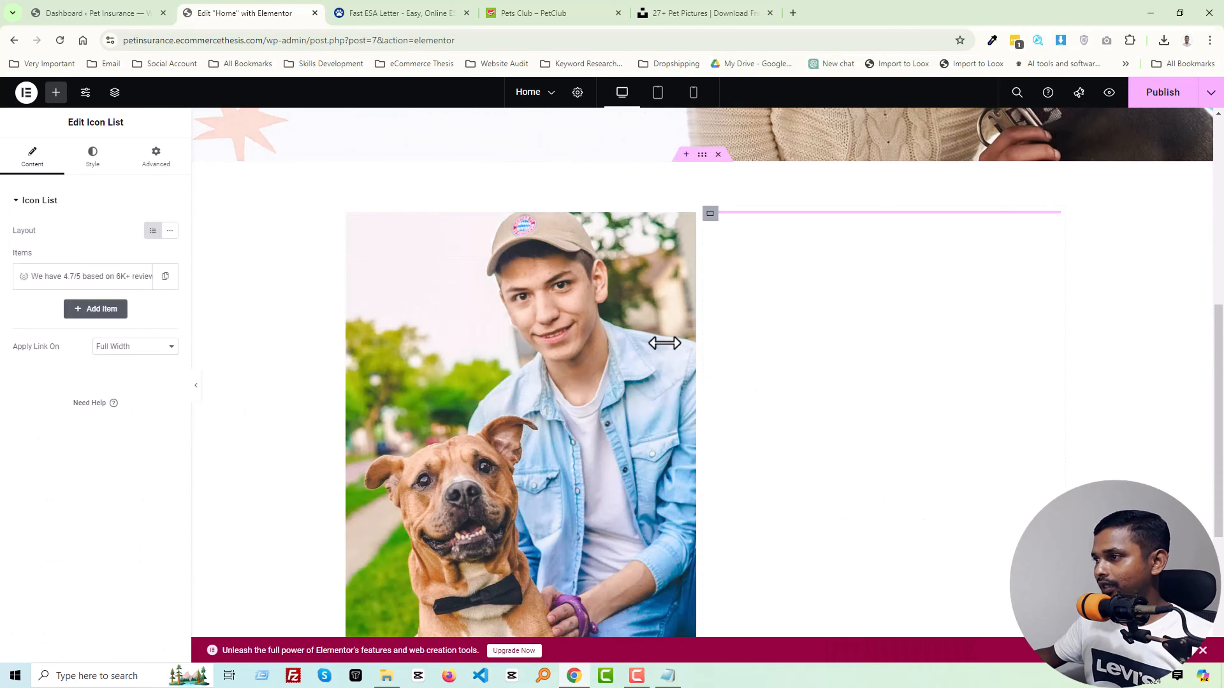
Step: Copy the hero heading and paste it below the icon list in the about section's second column
{"action": "scroll", "coordinate": [606, 316], "scroll_direction": "up", "scroll_amount": 5}
{"action": "scroll", "coordinate": [451, 280], "scroll_direction": "up", "scroll_amount": 2}
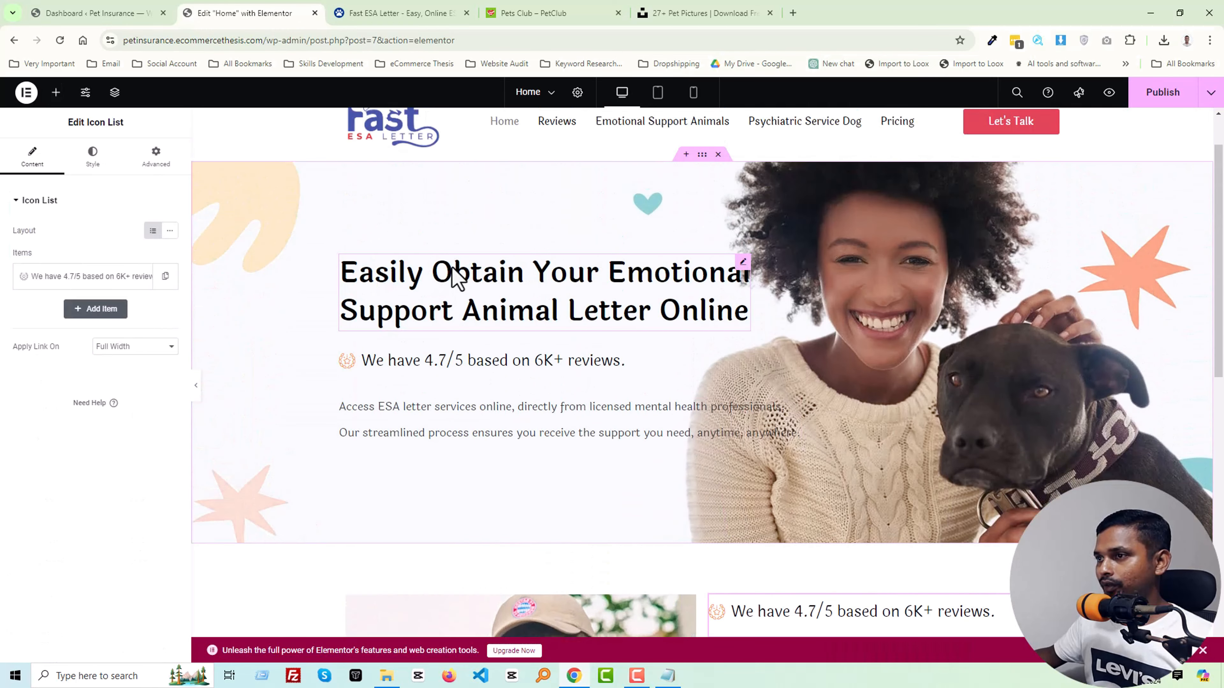
{"action": "right_click", "coordinate": [467, 285]}
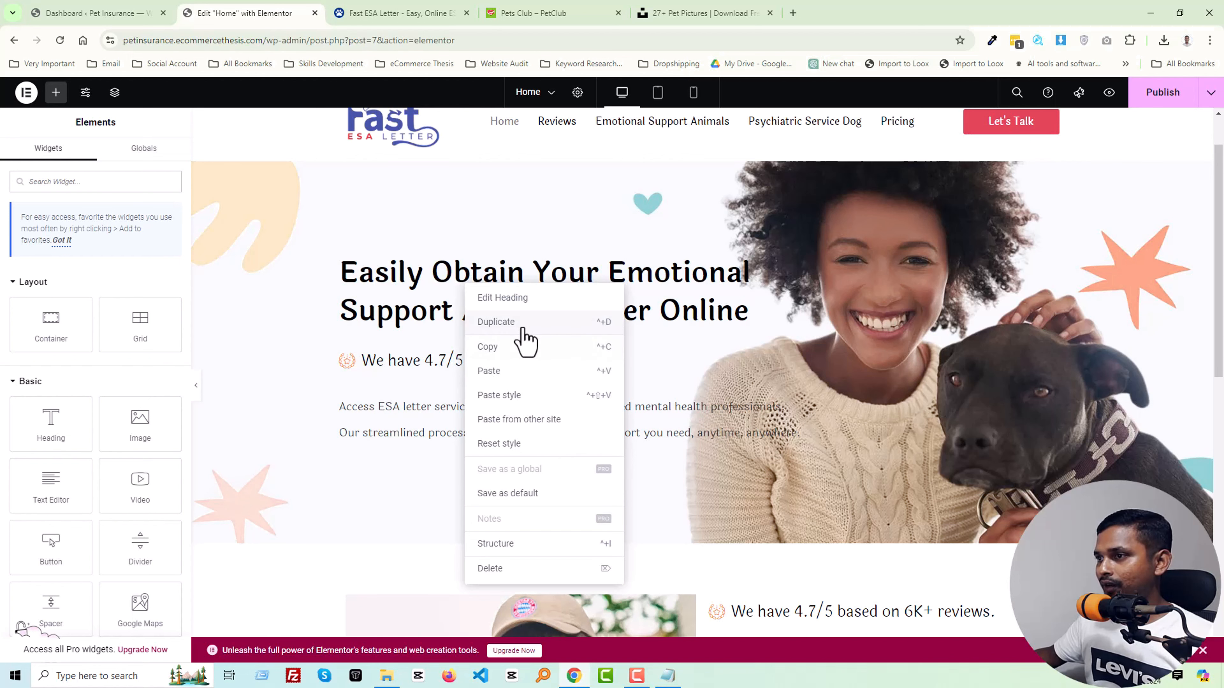
{"action": "left_click", "coordinate": [491, 348]}
{"action": "scroll", "coordinate": [862, 449], "scroll_direction": "down", "scroll_amount": 5}
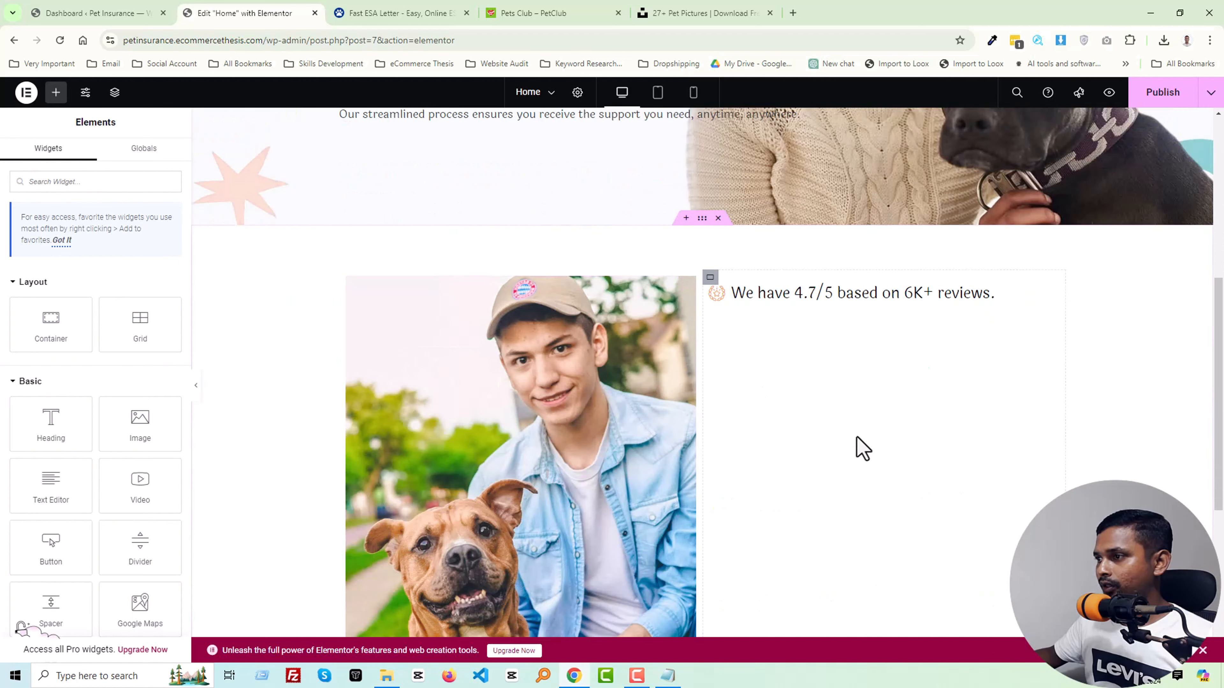
{"action": "right_click", "coordinate": [838, 381]}
{"action": "left_click", "coordinate": [857, 427]}
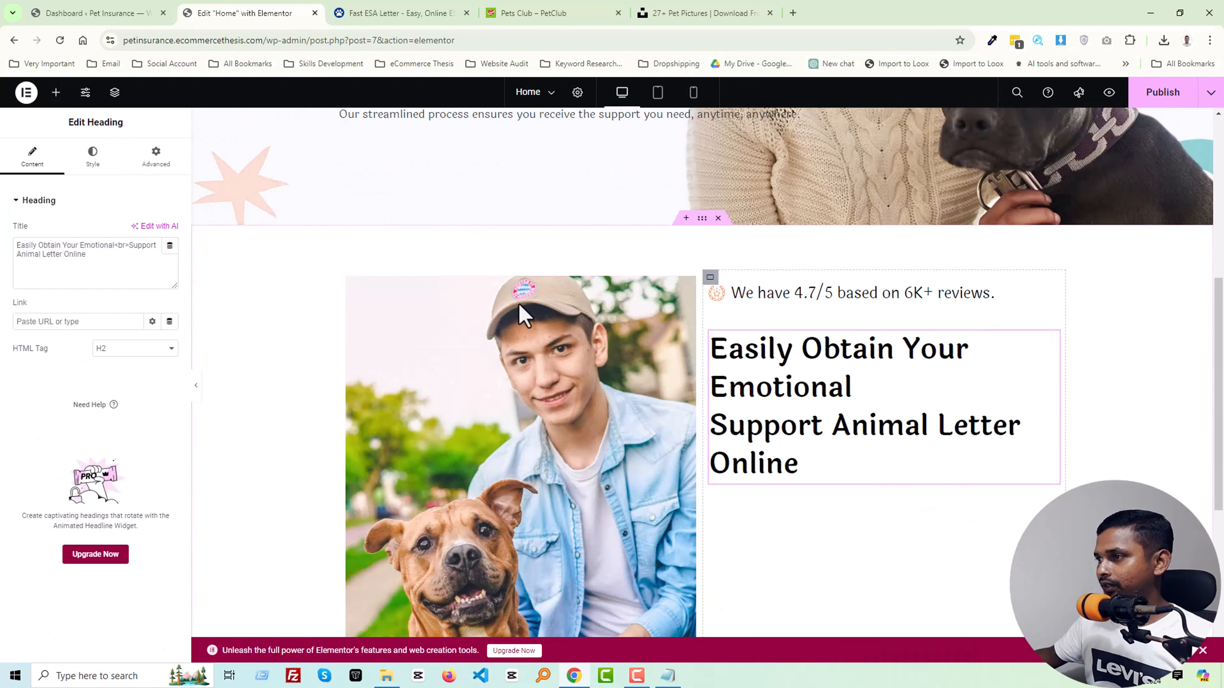
Step: Copy the "We love our job!" tagline from the Pet Club demo and return to the Elementor editor
{"action": "left_click", "coordinate": [395, 14]}
{"action": "left_click", "coordinate": [541, 15]}
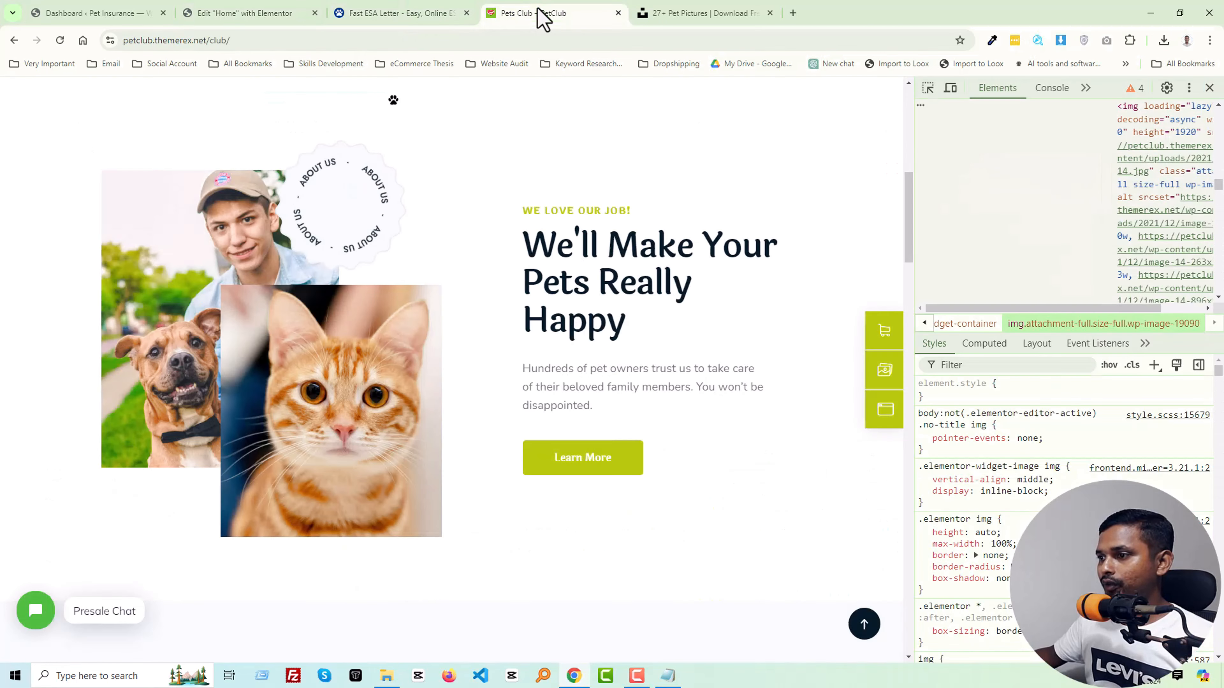
{"action": "left_click_drag", "start_coordinate": [522, 212], "coordinate": [641, 218]}
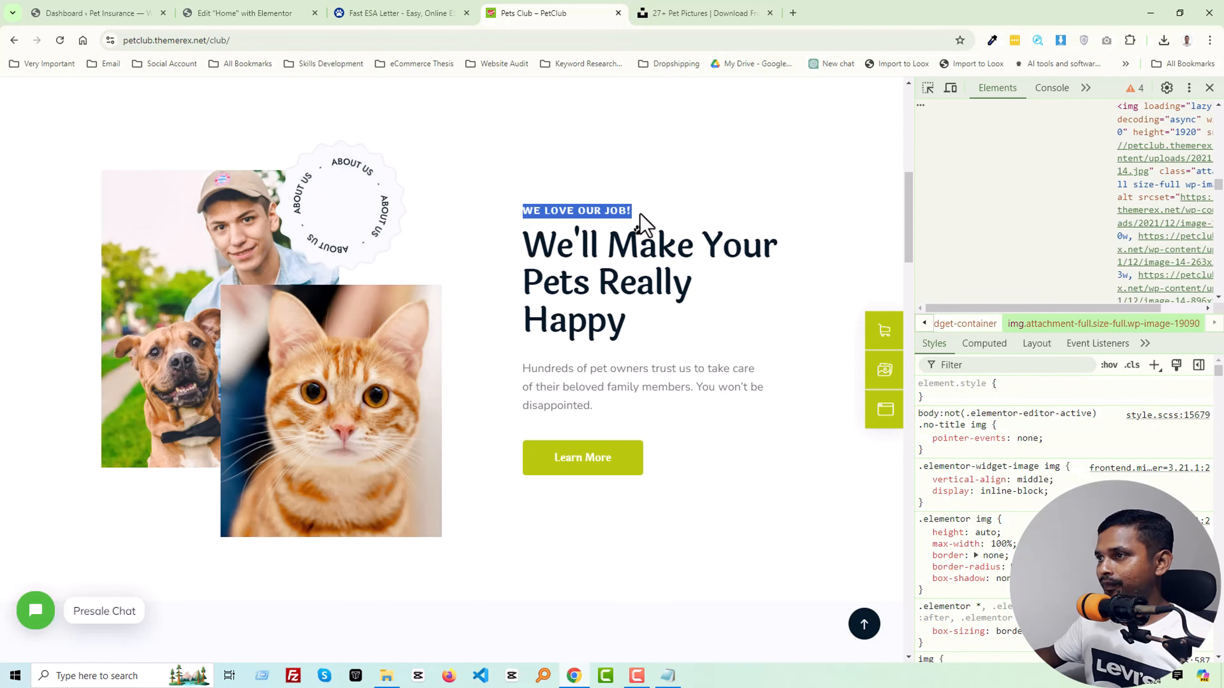
{"action": "left_click", "coordinate": [246, 13]}
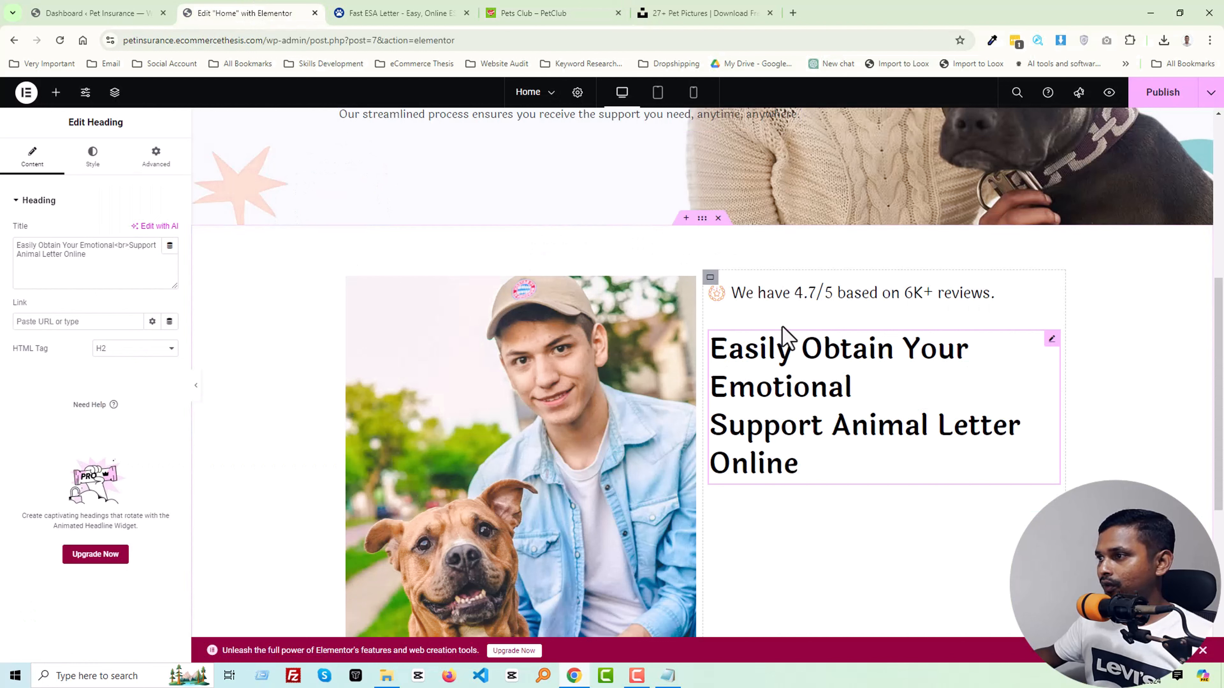
Step: Change the pasted icon list item's icon to an outlined heart and its text to "We love our job!"
{"action": "left_click", "coordinate": [795, 308]}
{"action": "left_click", "coordinate": [104, 278]}
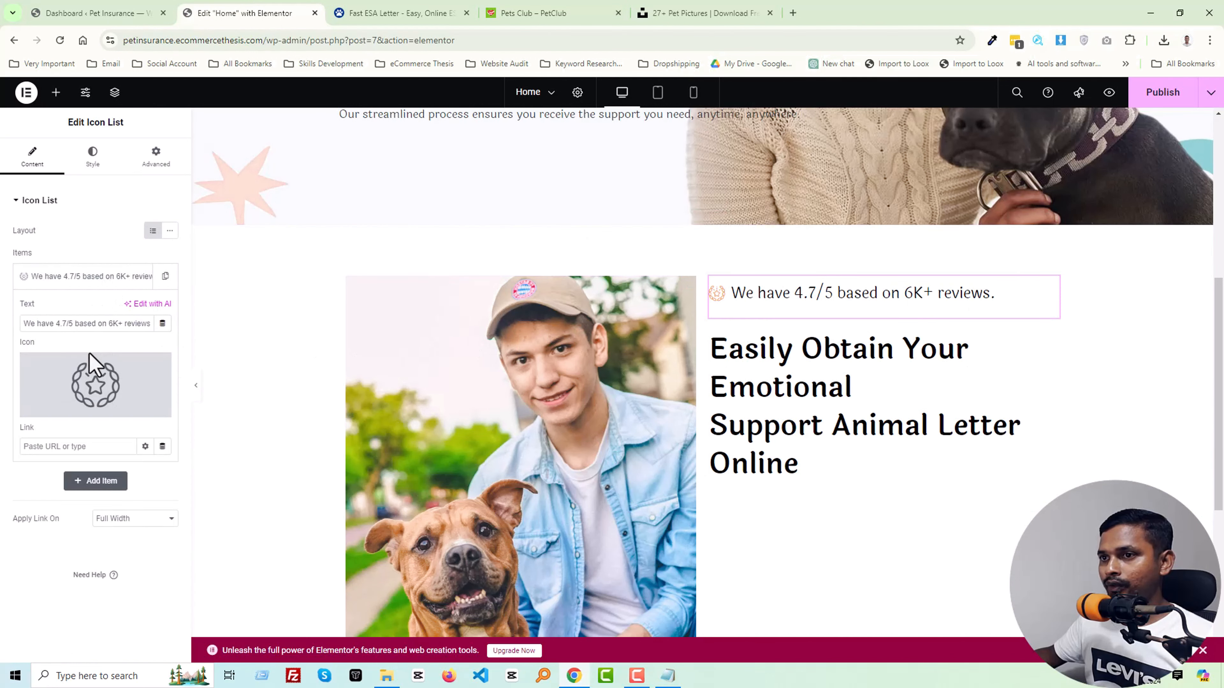
{"action": "mouse_move", "coordinate": [164, 406]}
{"action": "left_click", "coordinate": [110, 390]}
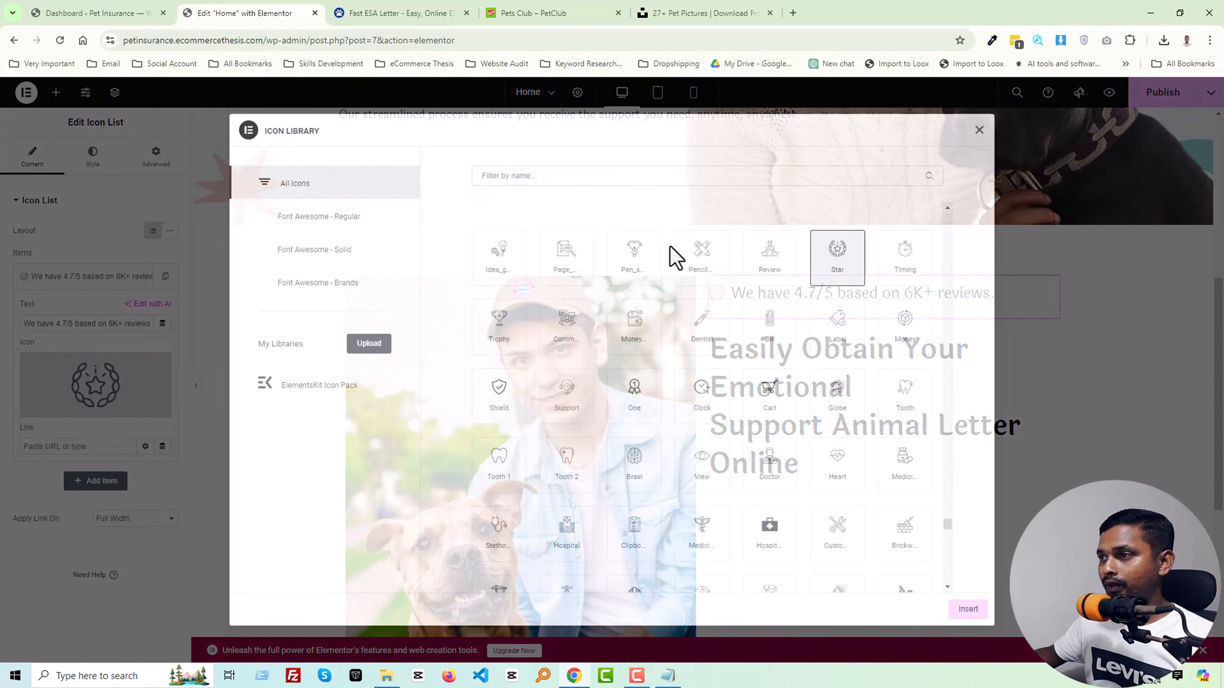
{"action": "left_click", "coordinate": [682, 187]}
{"action": "type", "text": "lov"}
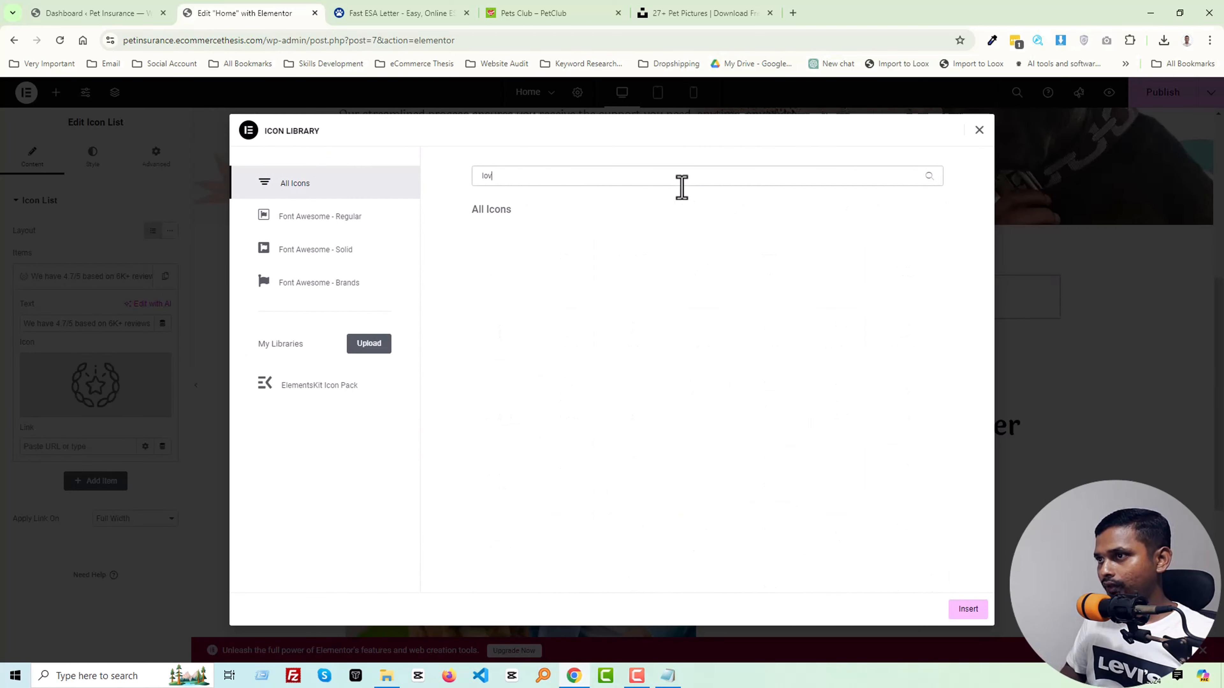
{"action": "type", "text": "hear"}
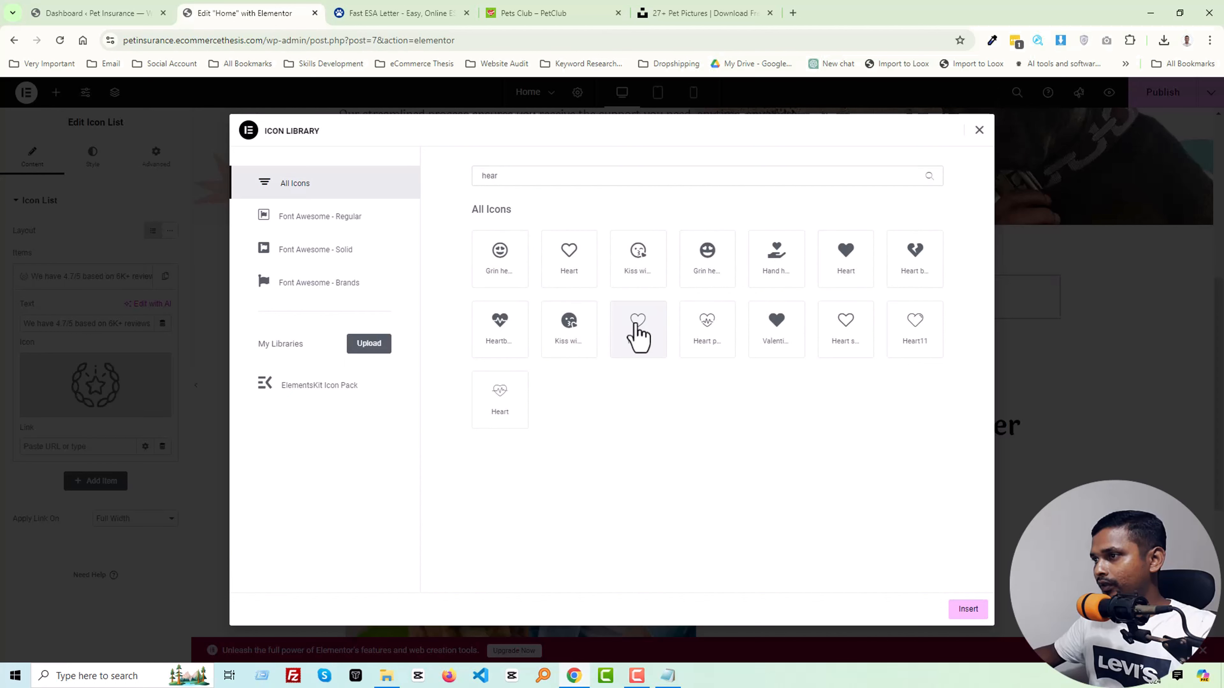
{"action": "left_click", "coordinate": [638, 333]}
{"action": "left_click", "coordinate": [963, 609]}
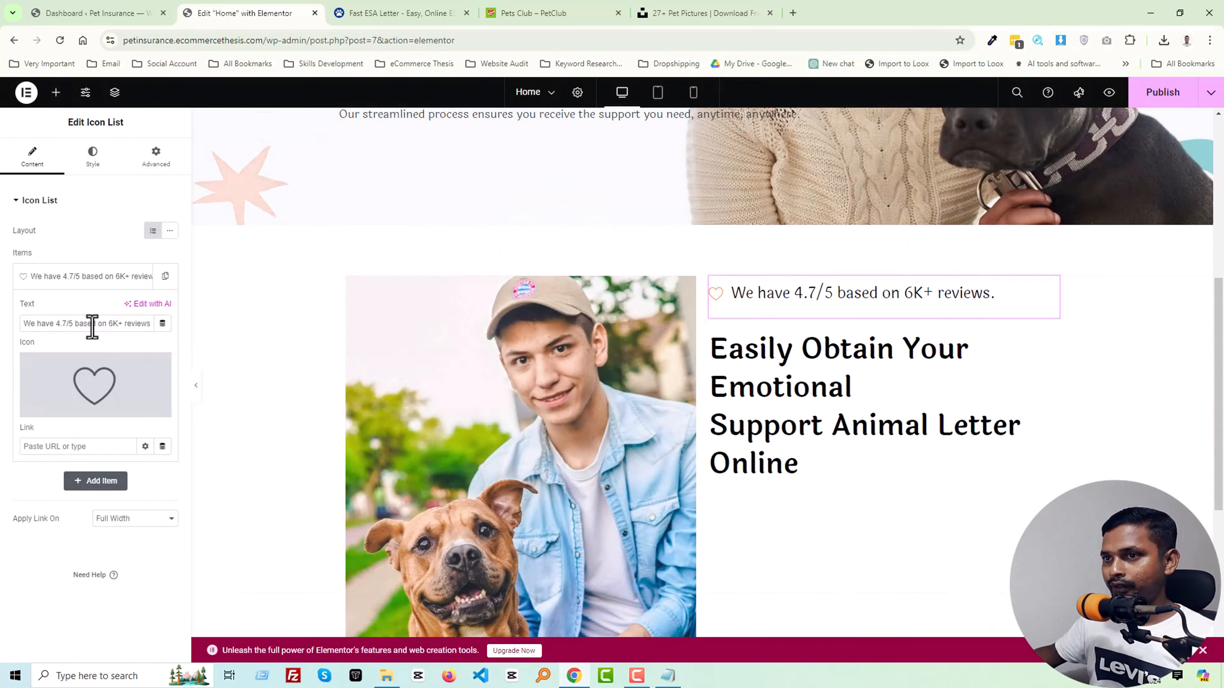
{"action": "type", "text": "We love our job!"}
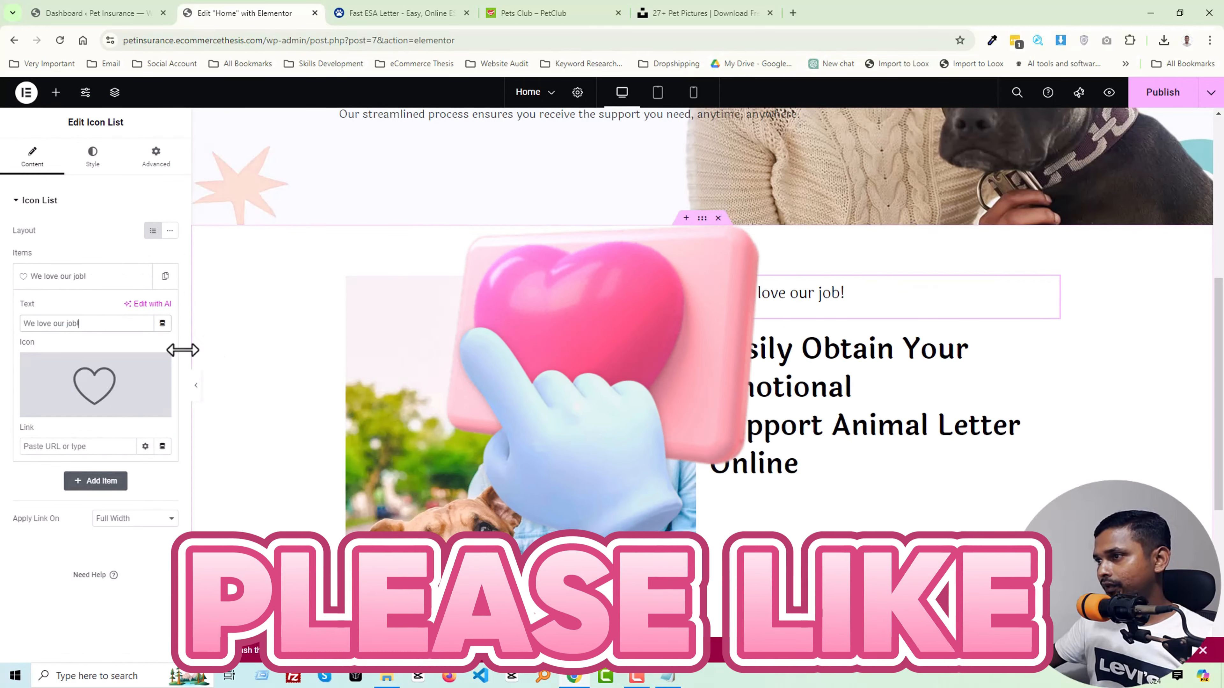
Step: Compare the tagline with the Pet Club demo and set its text weight to 600 (Semi Bold)
{"action": "left_click", "coordinate": [366, 14]}
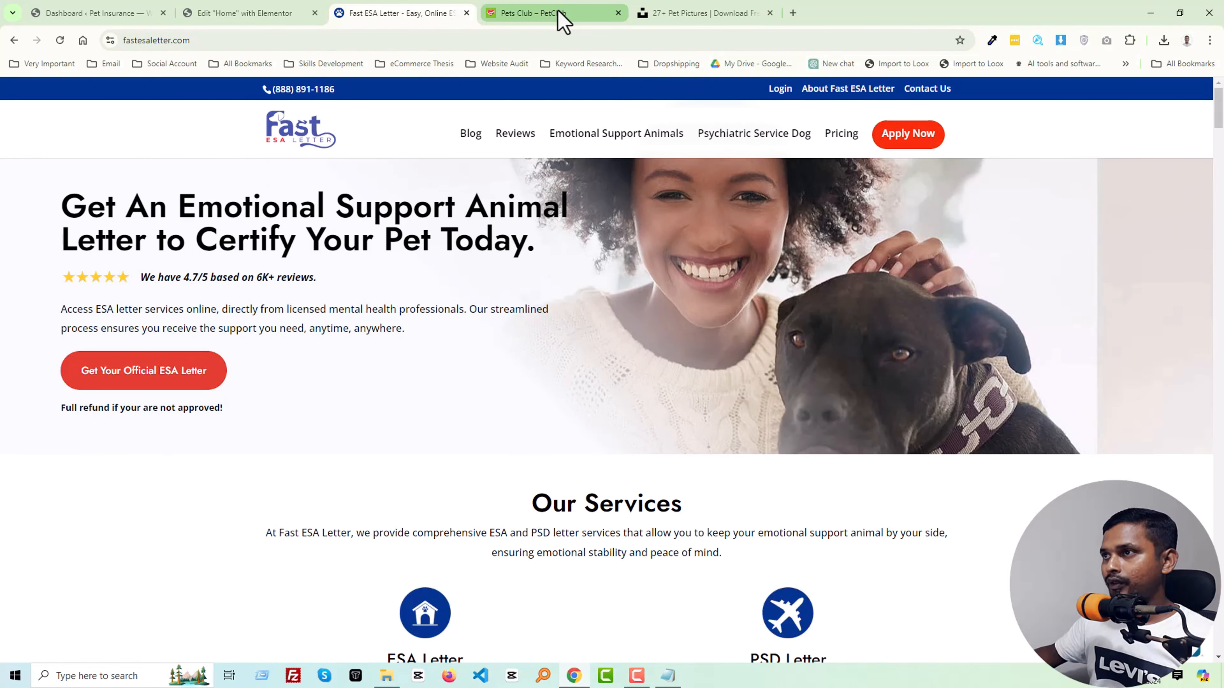
{"action": "left_click", "coordinate": [564, 20]}
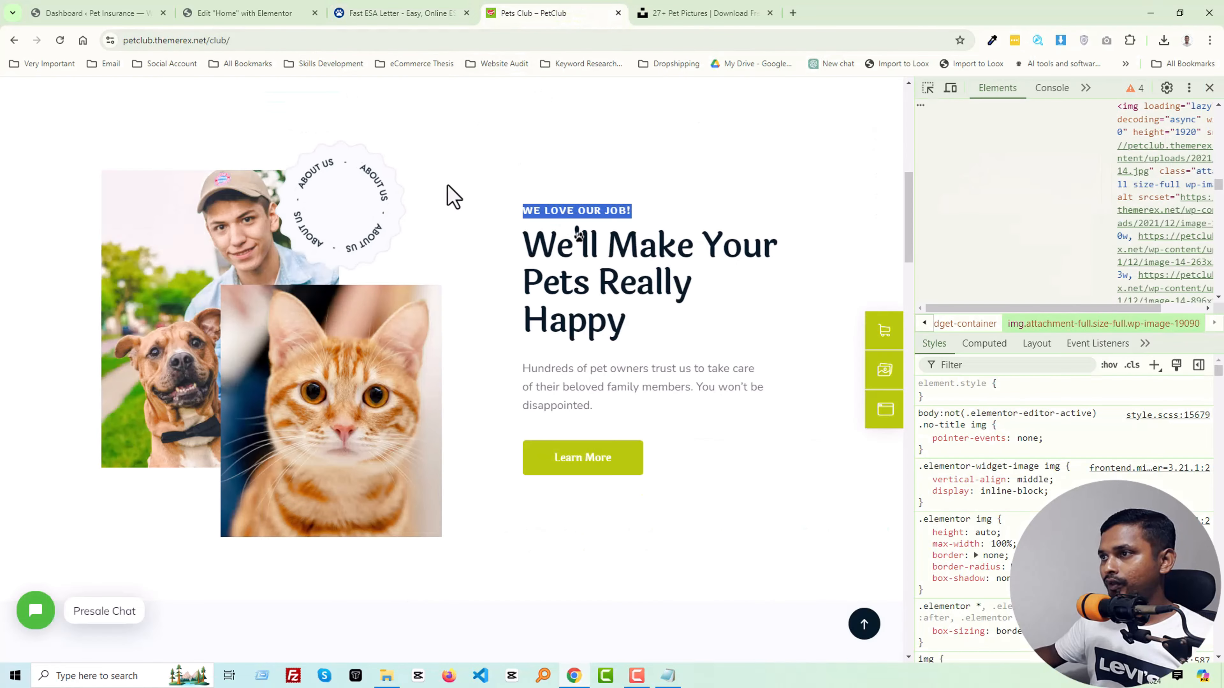
{"action": "left_click", "coordinate": [243, 13]}
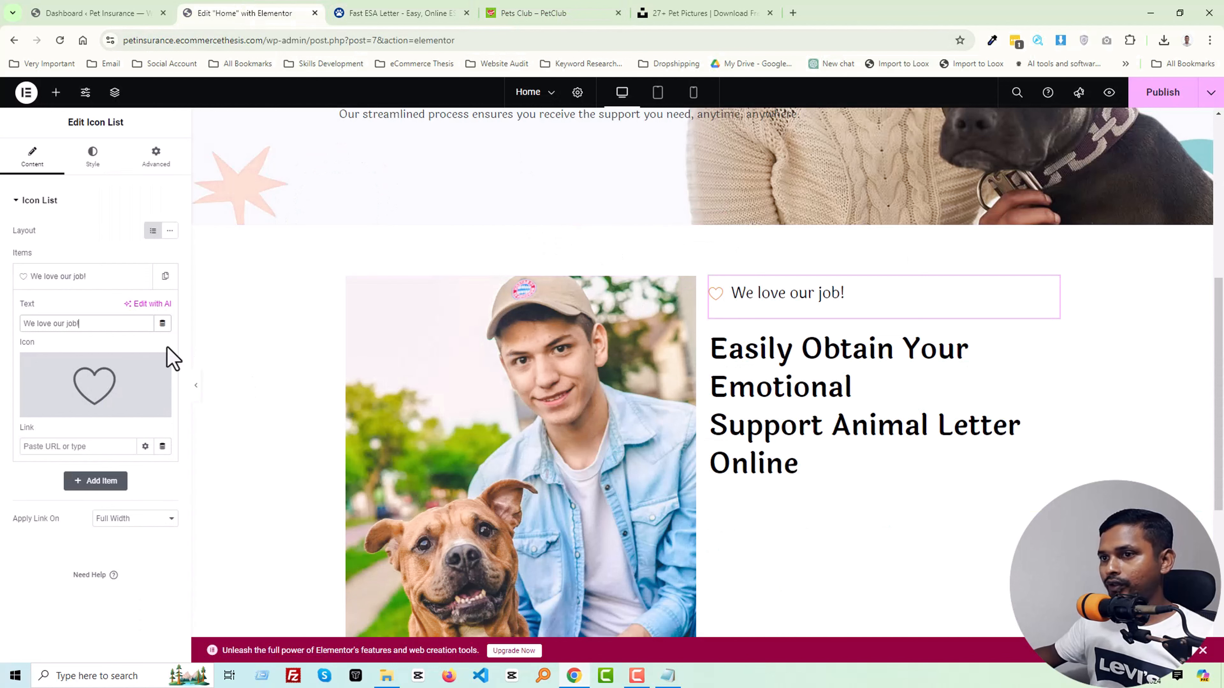
{"action": "left_click", "coordinate": [94, 159]}
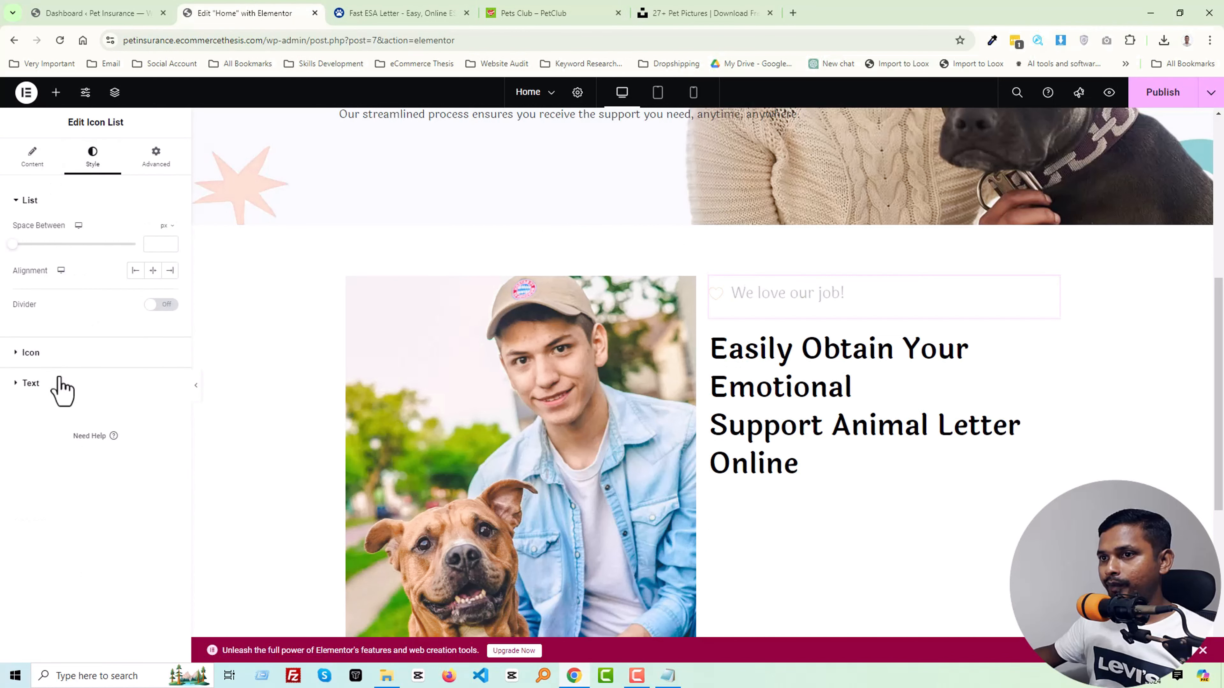
{"action": "left_click", "coordinate": [65, 386]}
{"action": "left_click", "coordinate": [170, 292]}
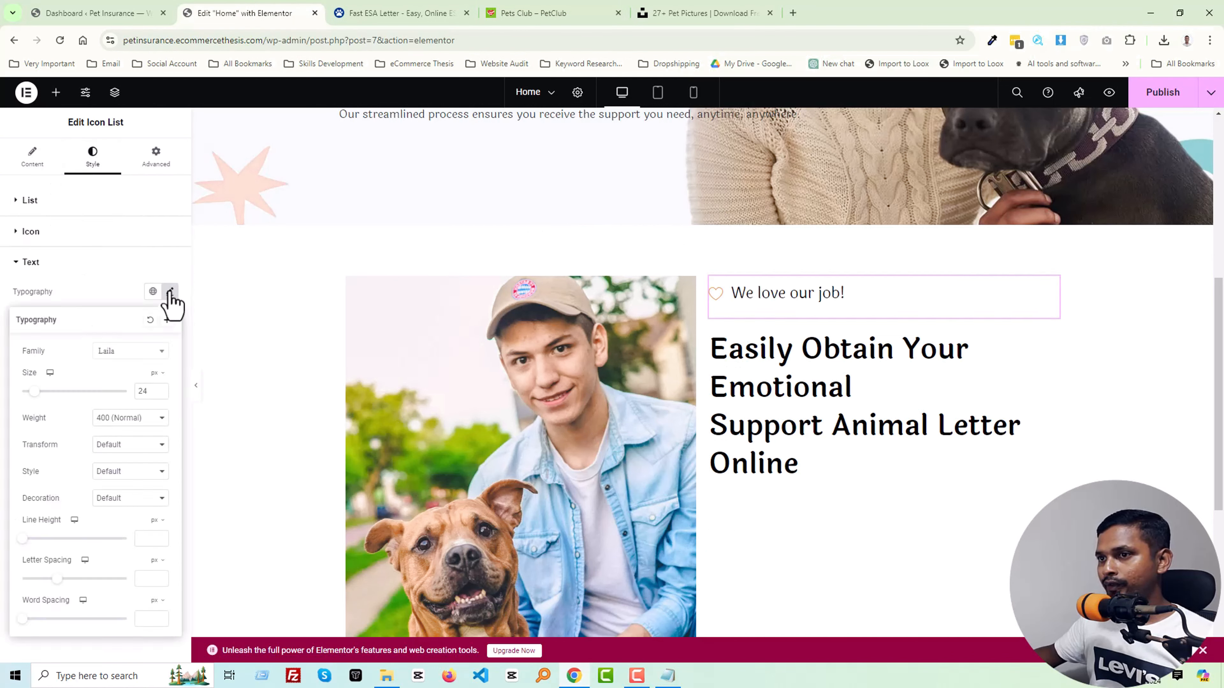
{"action": "left_click", "coordinate": [133, 419]}
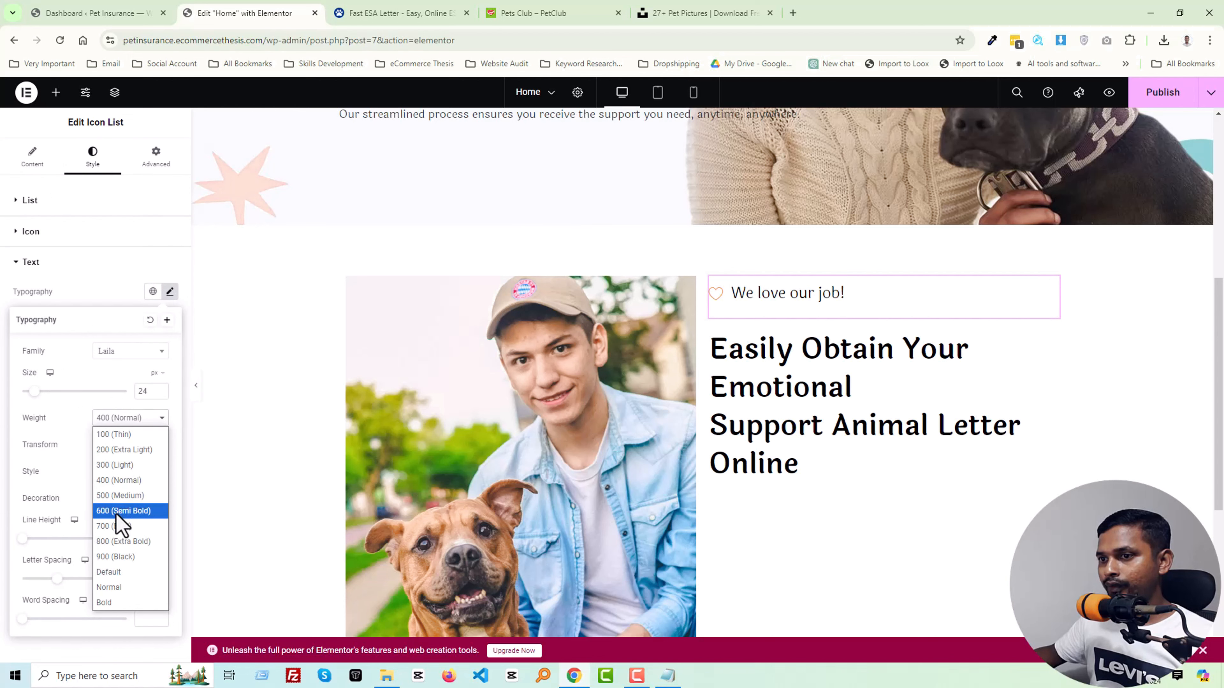
{"action": "left_click", "coordinate": [126, 512]}
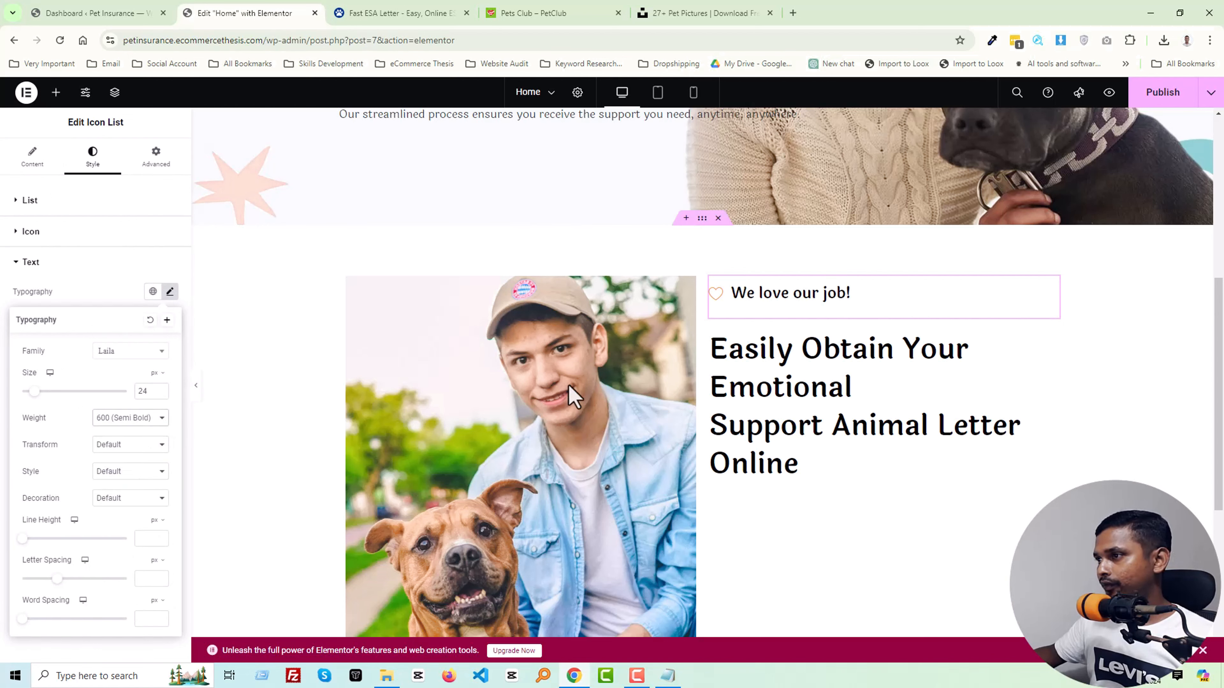
{"action": "scroll", "coordinate": [500, 320], "scroll_direction": "up", "scroll_amount": 5}
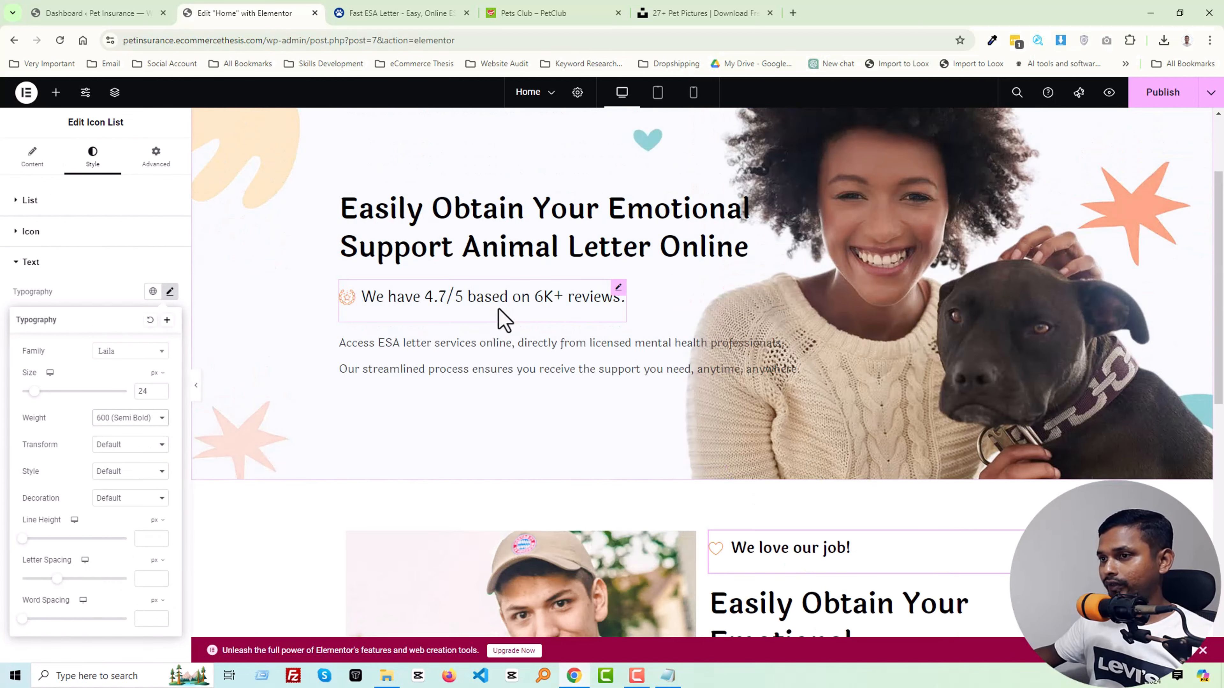
{"action": "scroll", "coordinate": [724, 374], "scroll_direction": "down", "scroll_amount": 5}
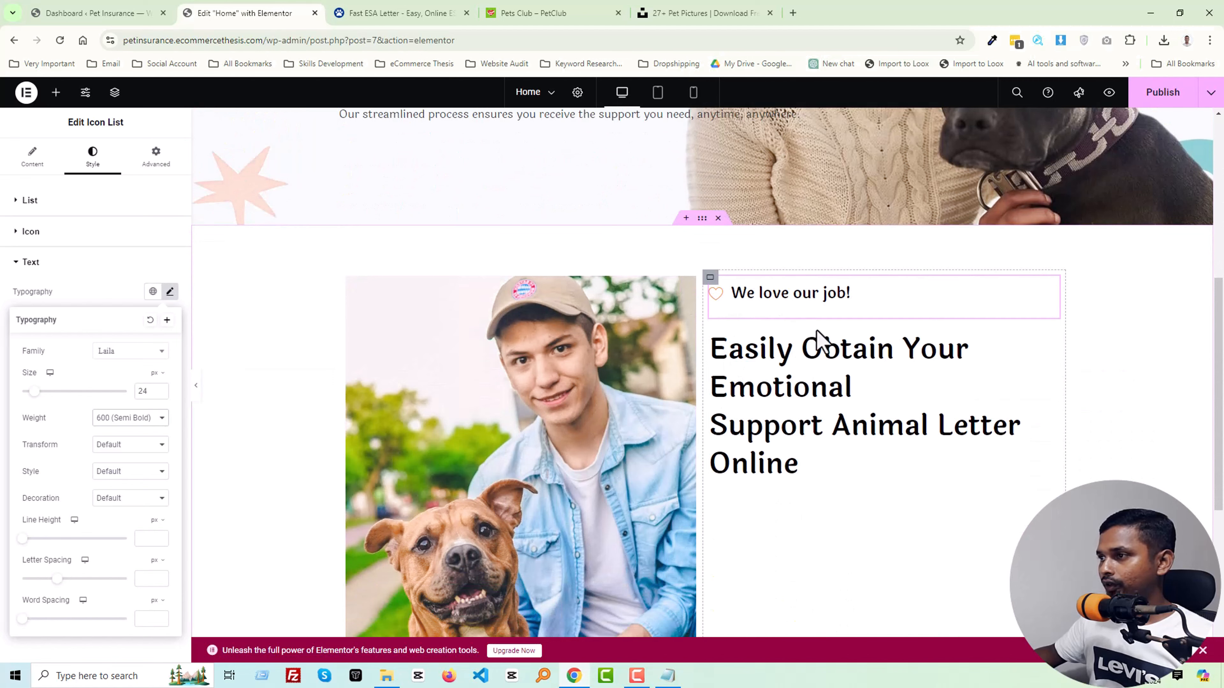
Step: Replace the second column's heading title with "We'll Make Your Pets Really Happy" copied from the Pet Club demo
{"action": "left_click", "coordinate": [533, 17]}
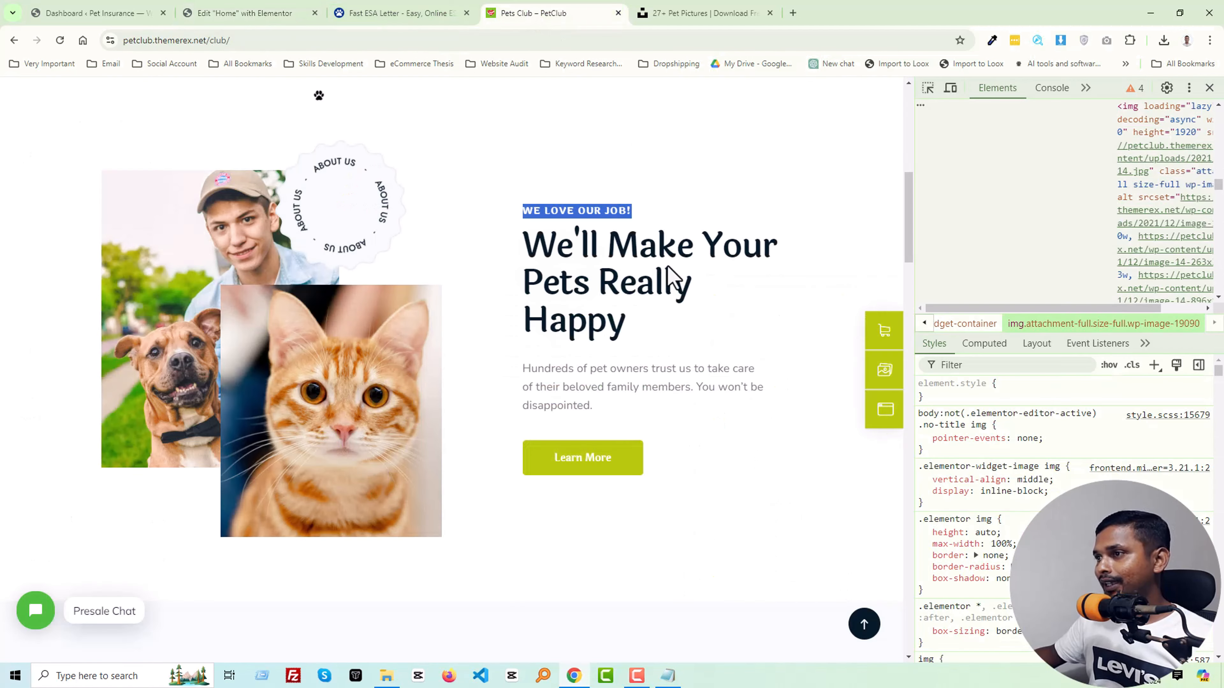
{"action": "left_click_drag", "start_coordinate": [527, 239], "coordinate": [648, 348]}
{"action": "key", "text": "ctrl+c"}
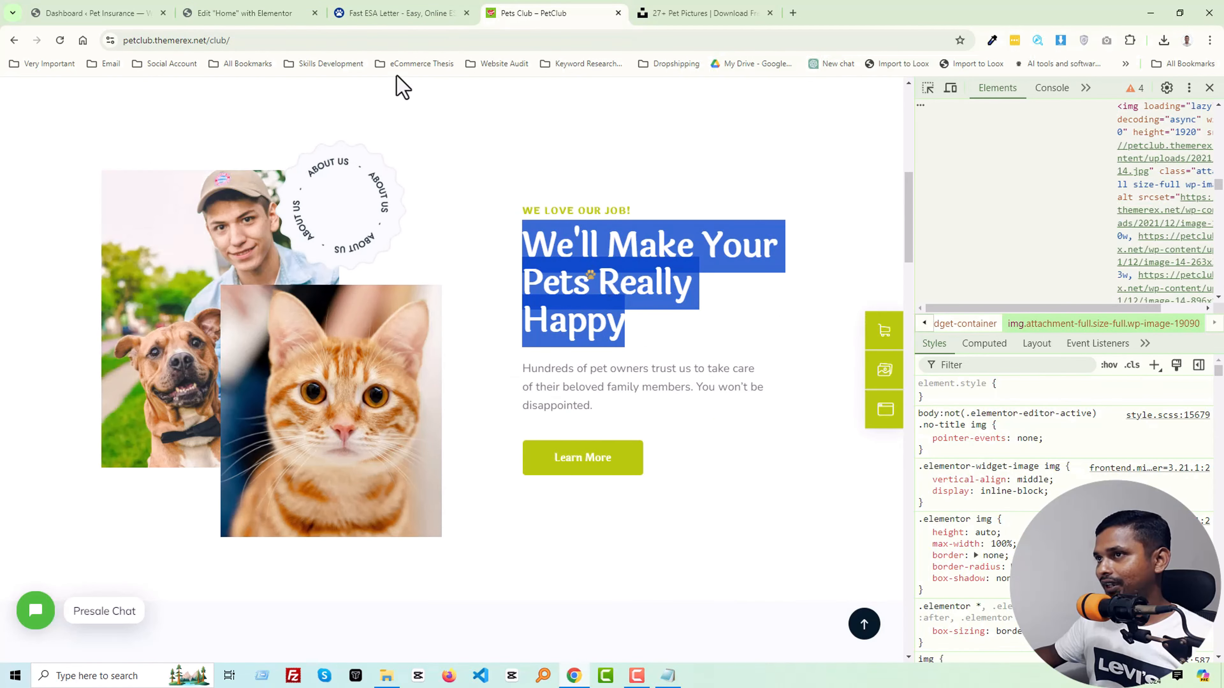
{"action": "left_click", "coordinate": [264, 18]}
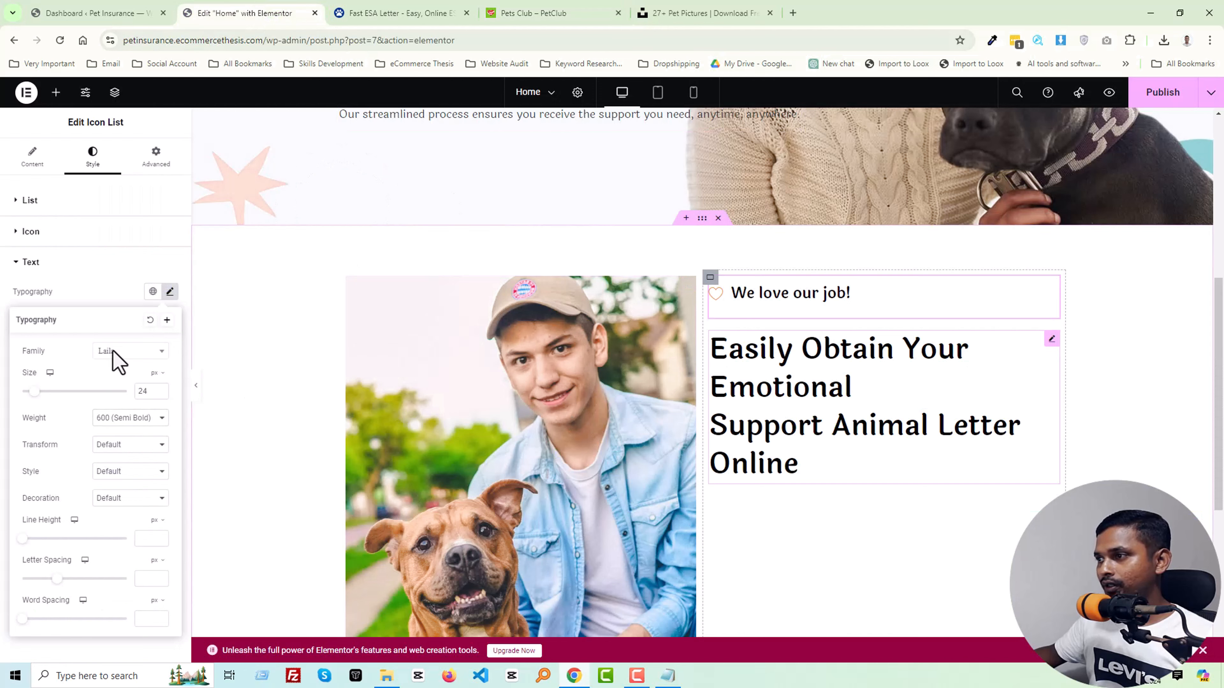
{"action": "key", "text": "ctrl+a"}
{"action": "key", "text": "ctrl+v"}
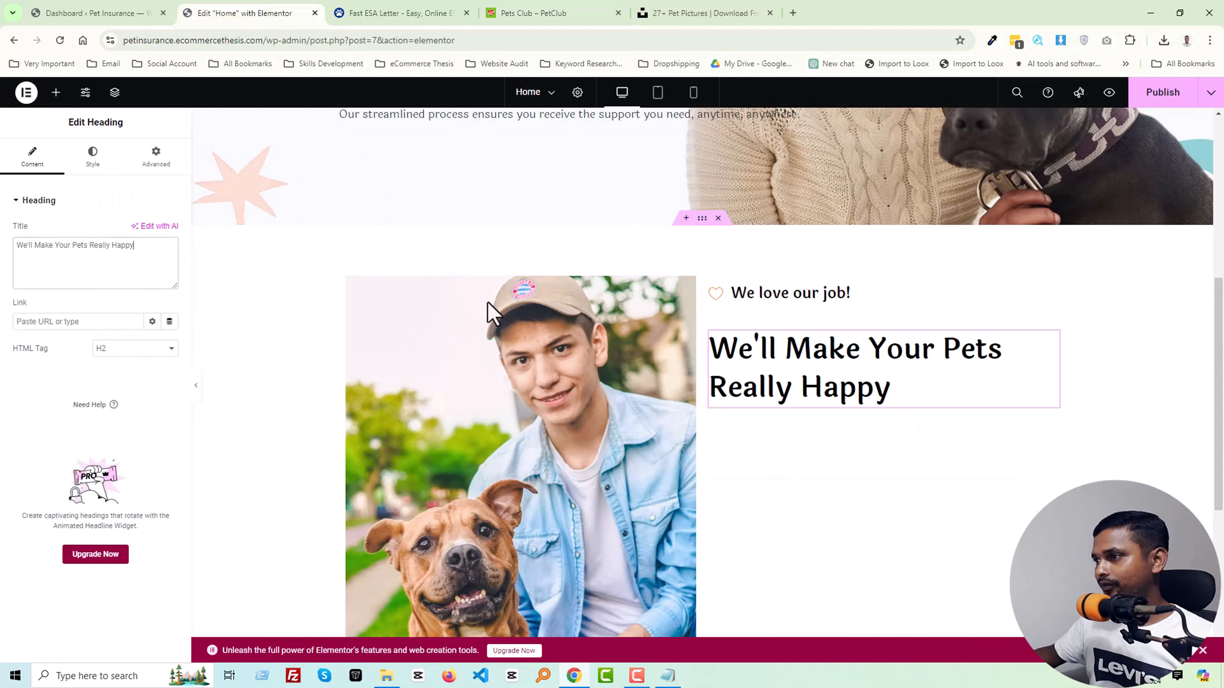
Step: Check the Pet Club and Fast ESA Letter pages and set the "We love our job!" icon list's top and bottom margins to 0 px
{"action": "left_click", "coordinate": [530, 17]}
{"action": "left_click", "coordinate": [733, 363]}
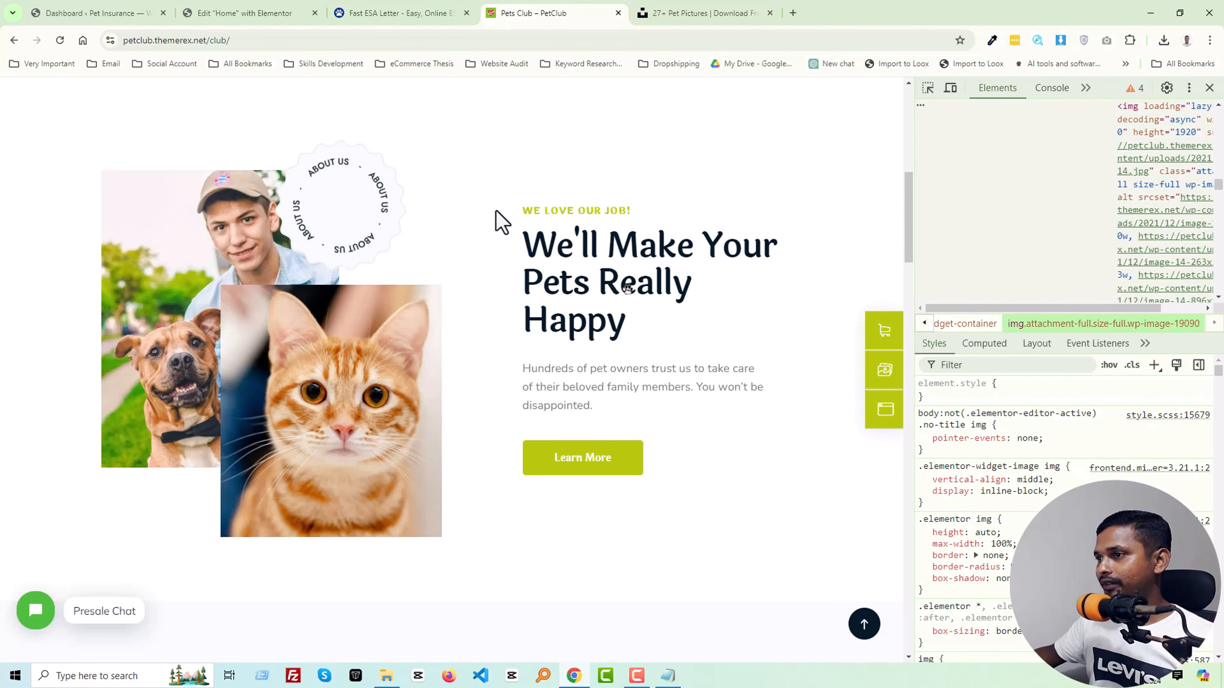
{"action": "left_click", "coordinate": [384, 11]}
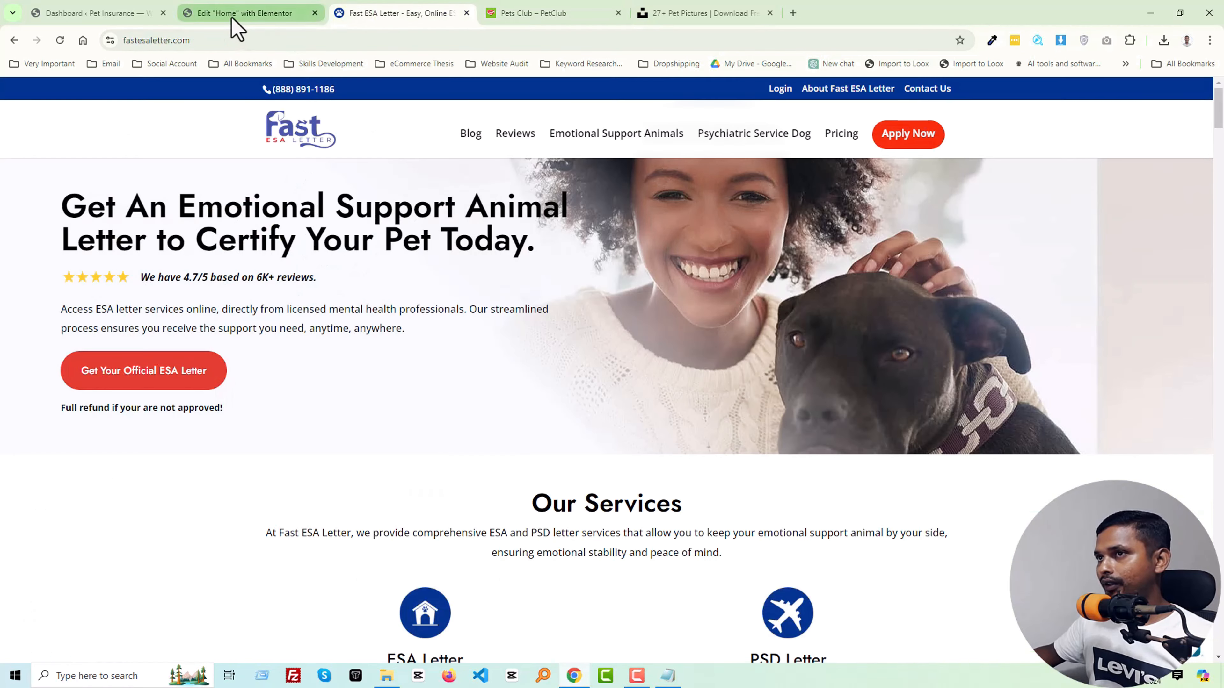
{"action": "left_click", "coordinate": [236, 20]}
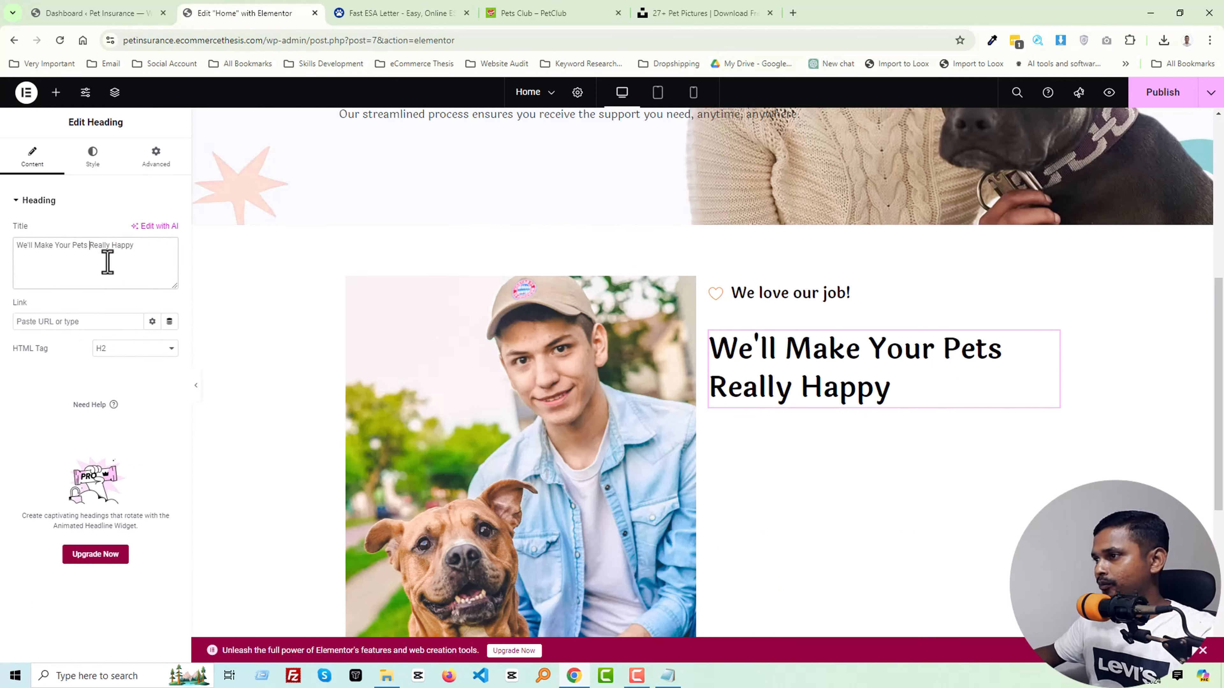
{"action": "left_click", "coordinate": [784, 309]}
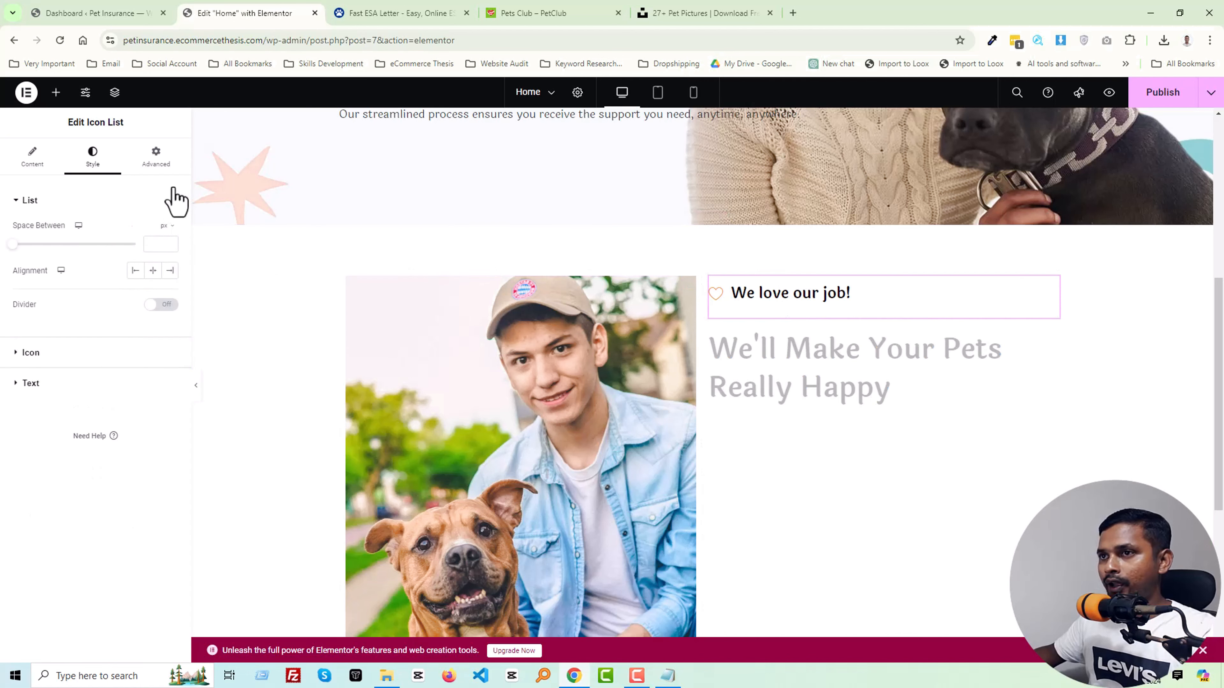
{"action": "left_click", "coordinate": [156, 159]}
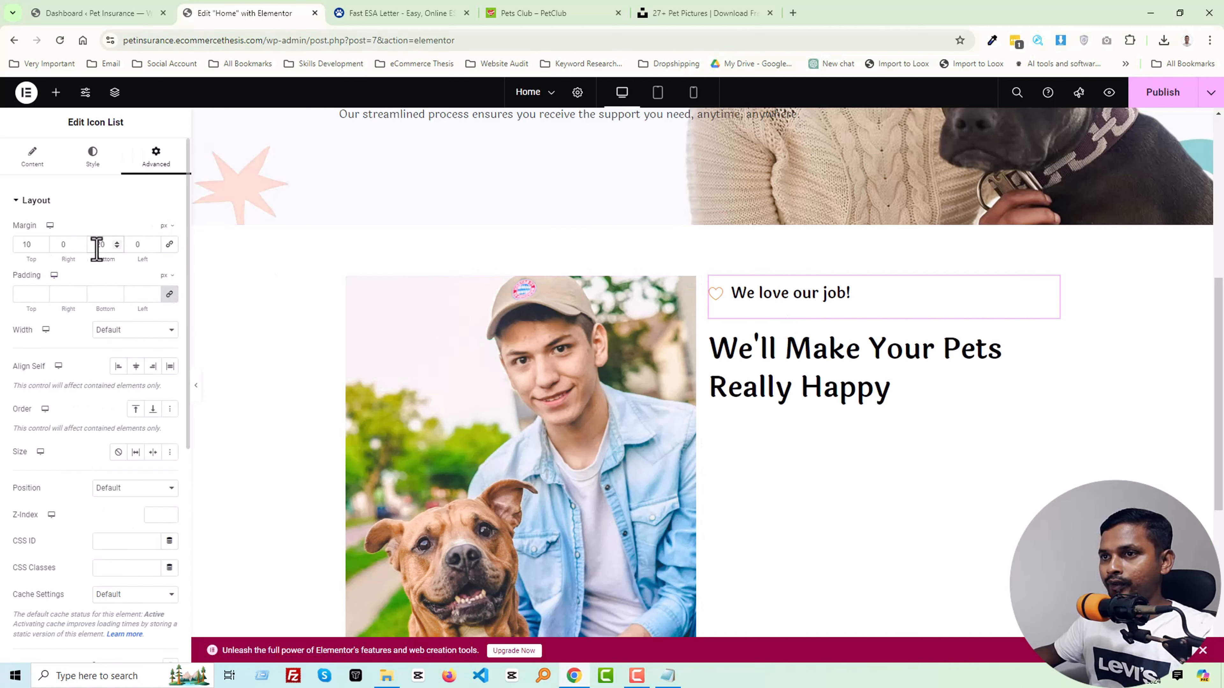
{"action": "type", "text": "0"}
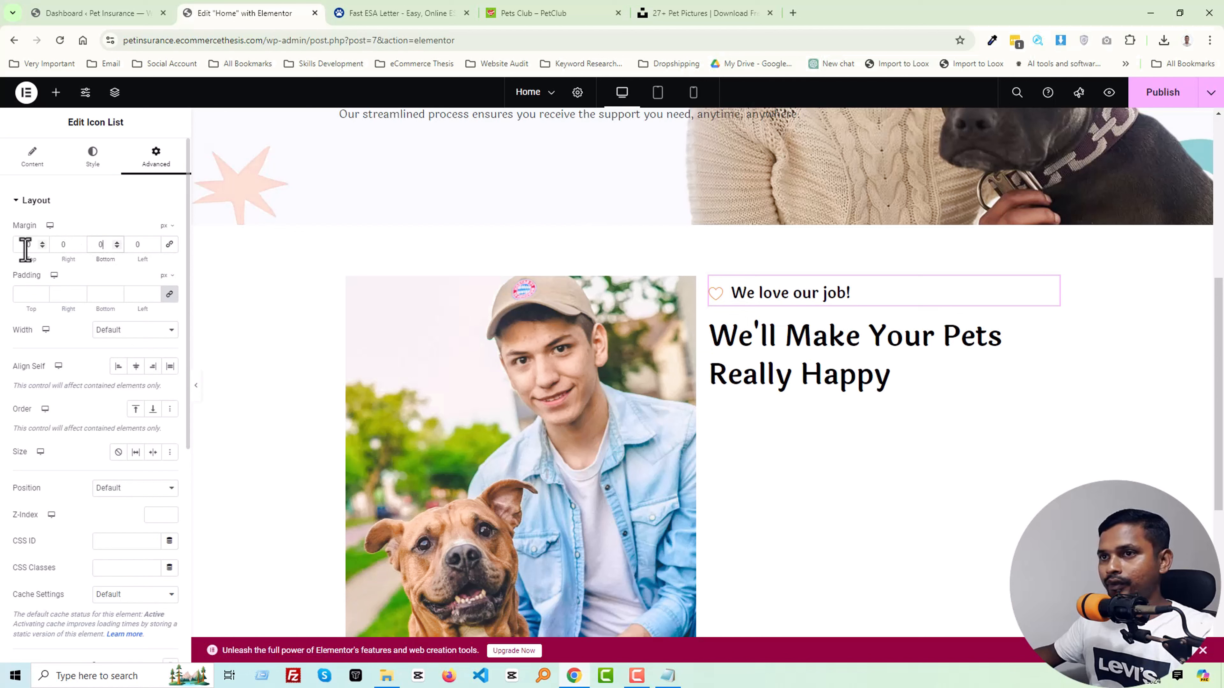
{"action": "type", "text": "0"}
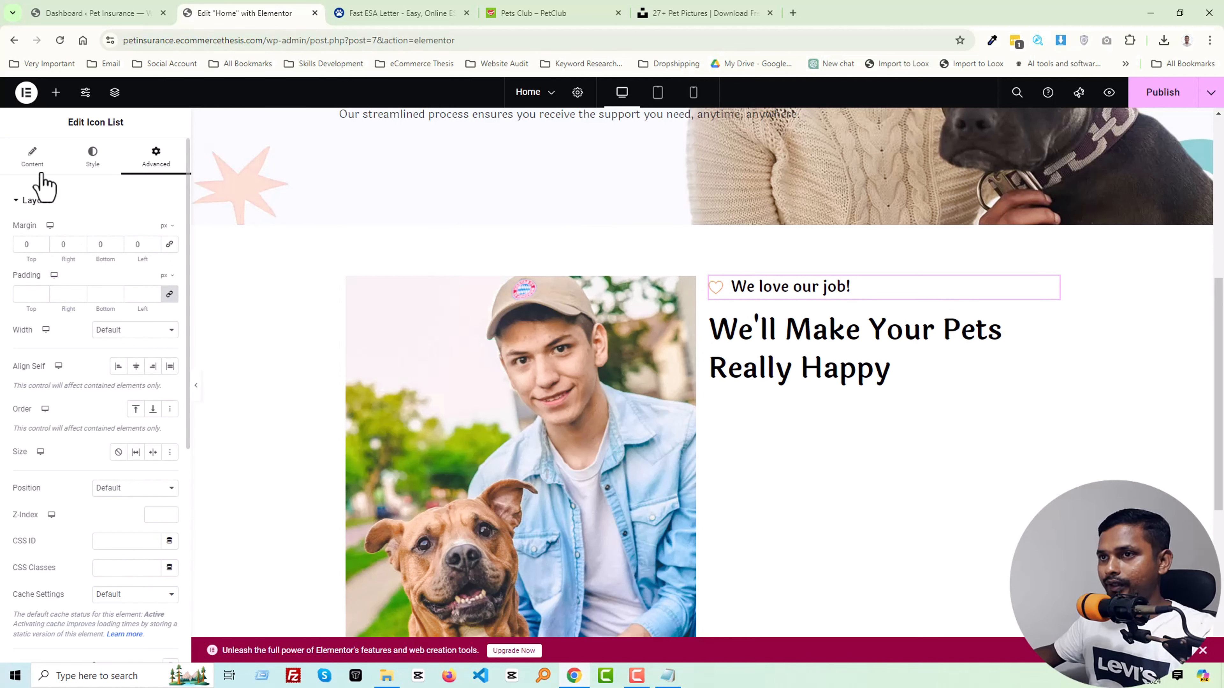
Step: Set the "We love our job!" tagline's text weight to 400 (Normal)
{"action": "left_click", "coordinate": [35, 161]}
{"action": "left_click", "coordinate": [91, 159]}
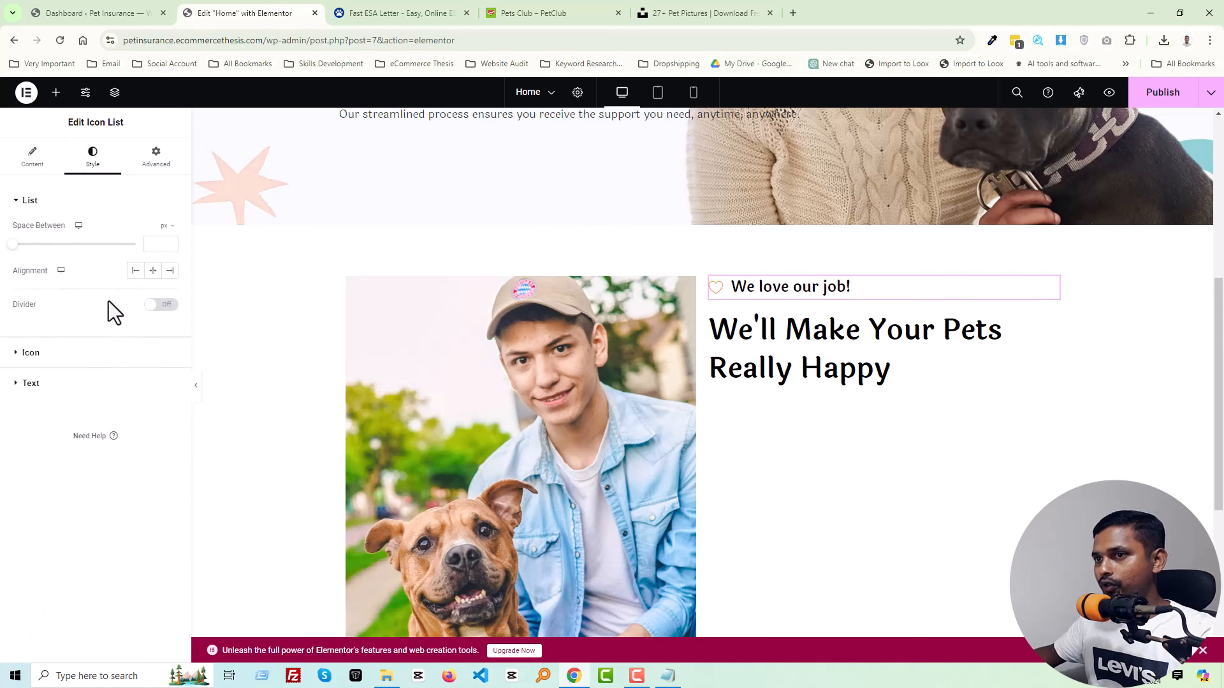
{"action": "left_click", "coordinate": [68, 366]}
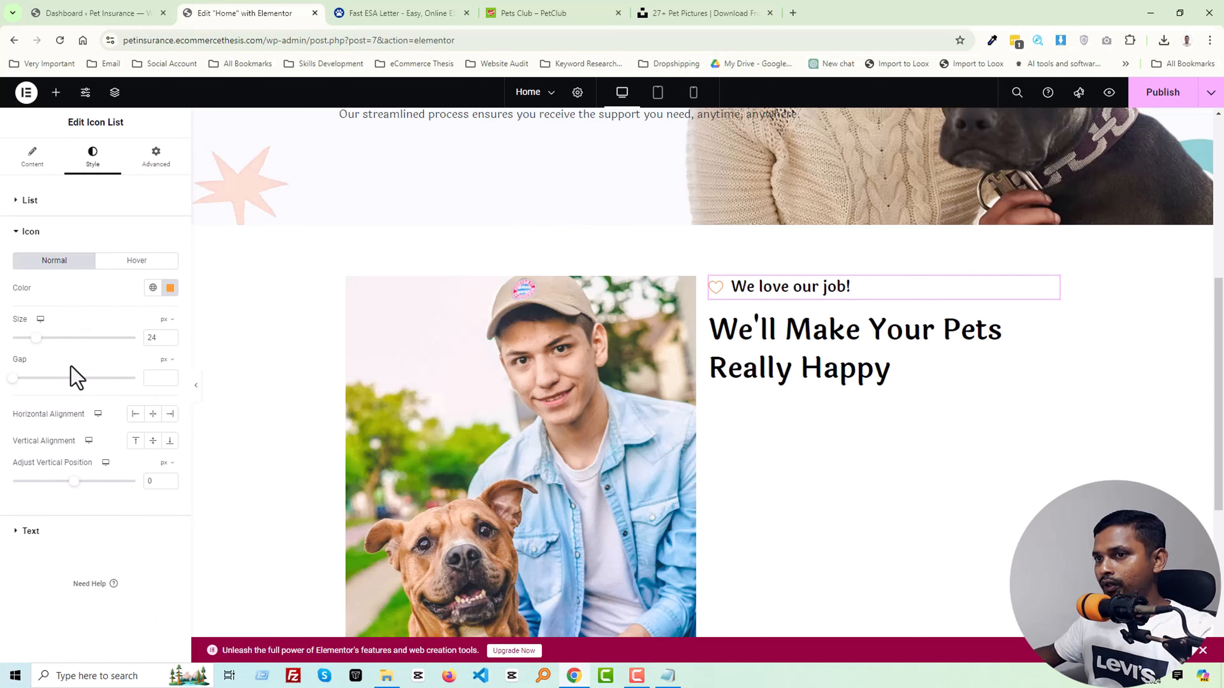
{"action": "left_click", "coordinate": [53, 531]}
{"action": "left_click", "coordinate": [170, 291]}
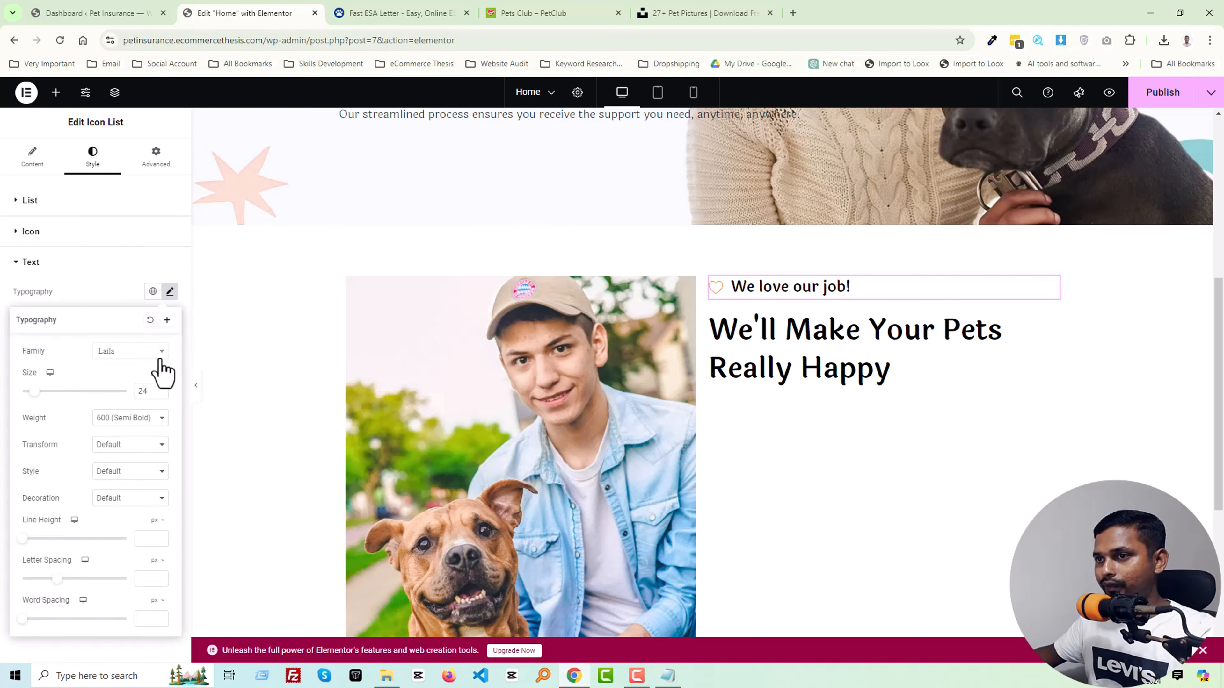
{"action": "left_click", "coordinate": [135, 424]}
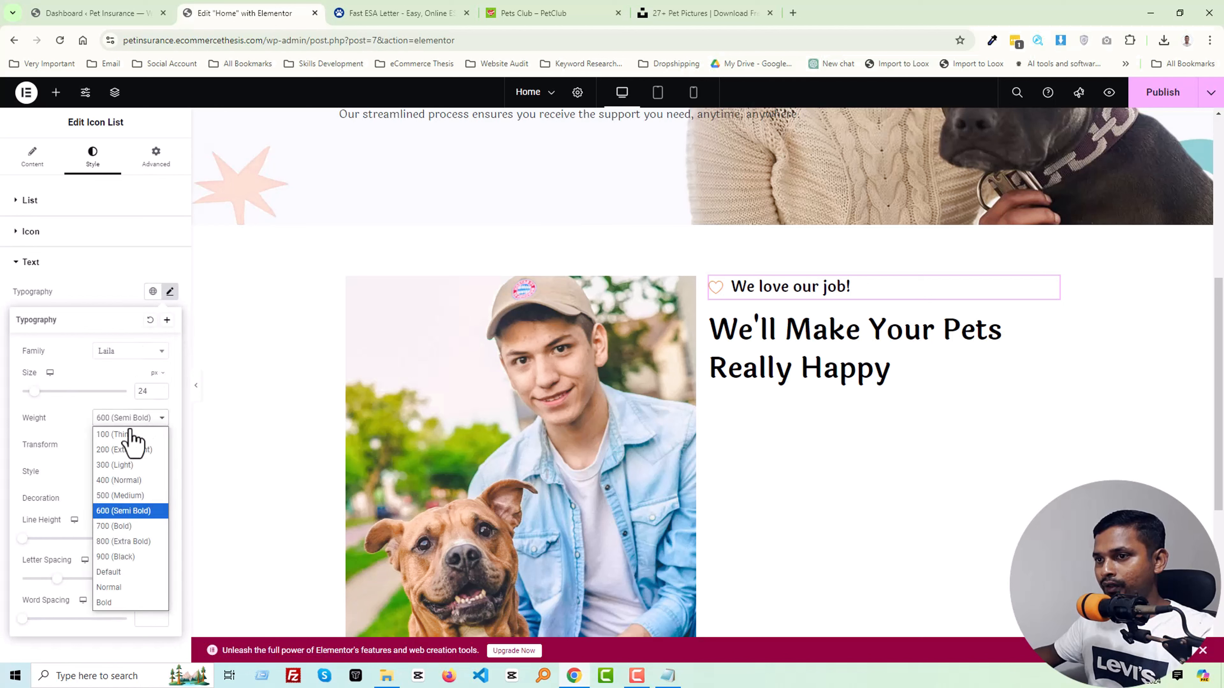
{"action": "left_click", "coordinate": [137, 480]}
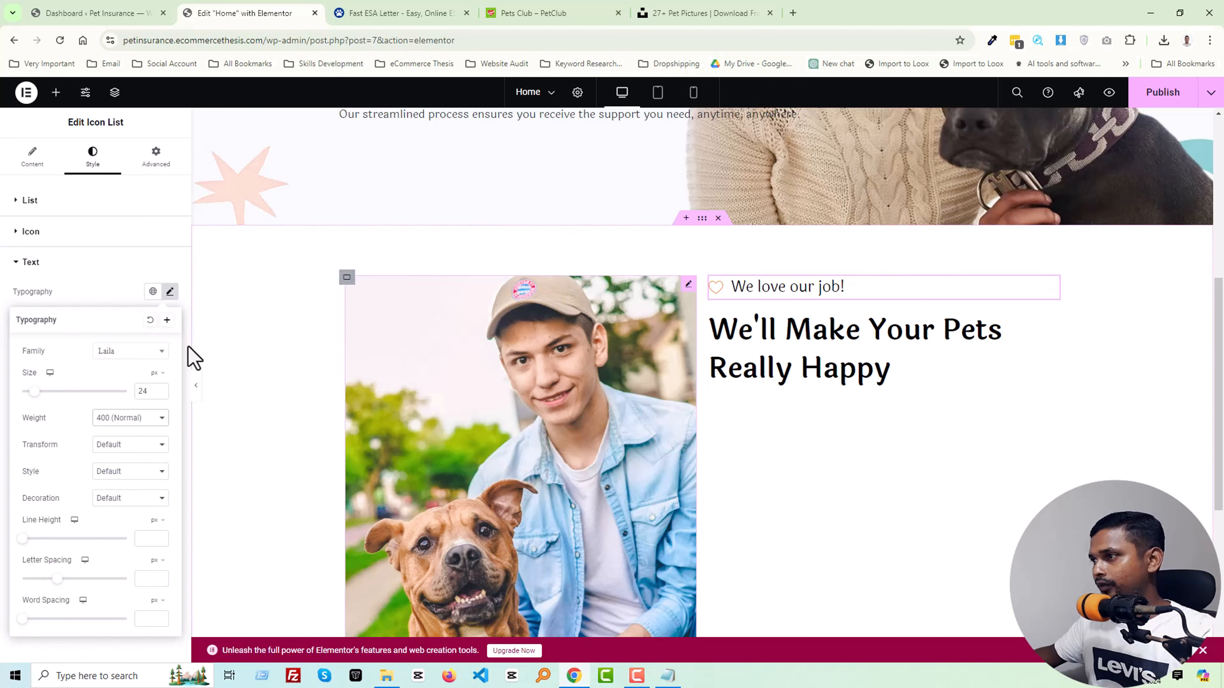
Step: Try the tagline's text size at 20 px and set it back to 24 px
{"action": "key", "text": "Down"}
{"action": "key", "text": "Down"}
{"action": "key", "text": "Down"}
{"action": "key", "text": "Down"}
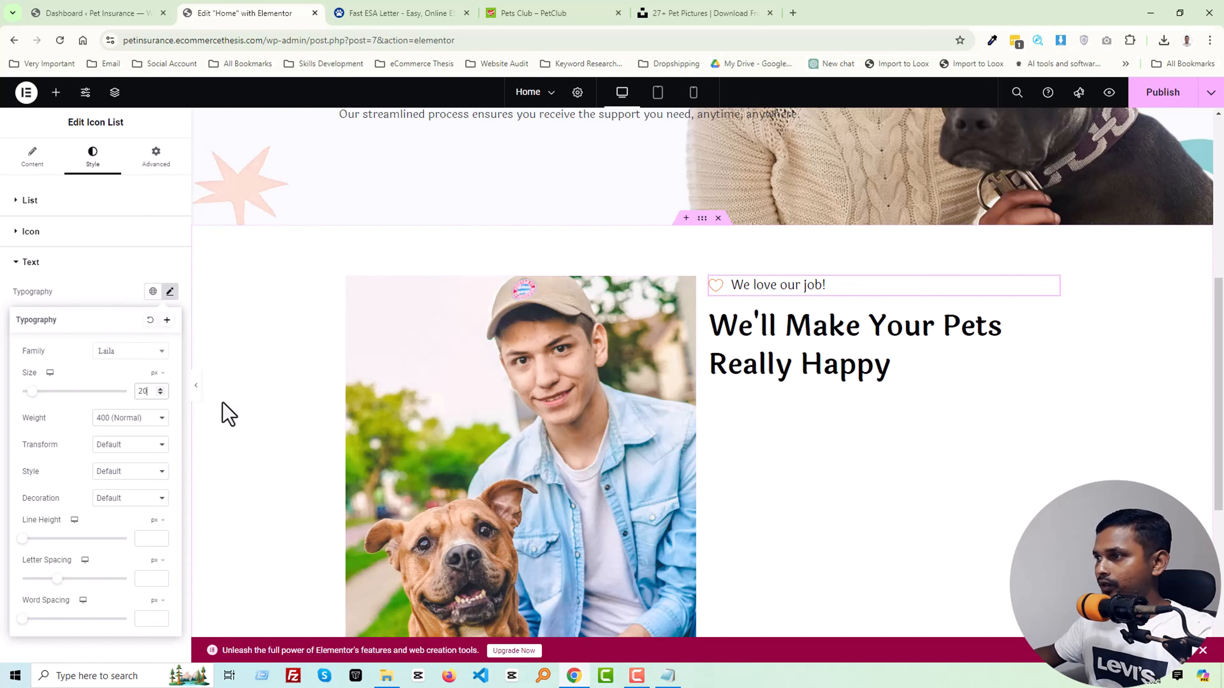
{"action": "key", "text": "Down"}
{"action": "key", "text": "Up"}
{"action": "key", "text": "Up"}
{"action": "key", "text": "Up"}
{"action": "key", "text": "Up"}
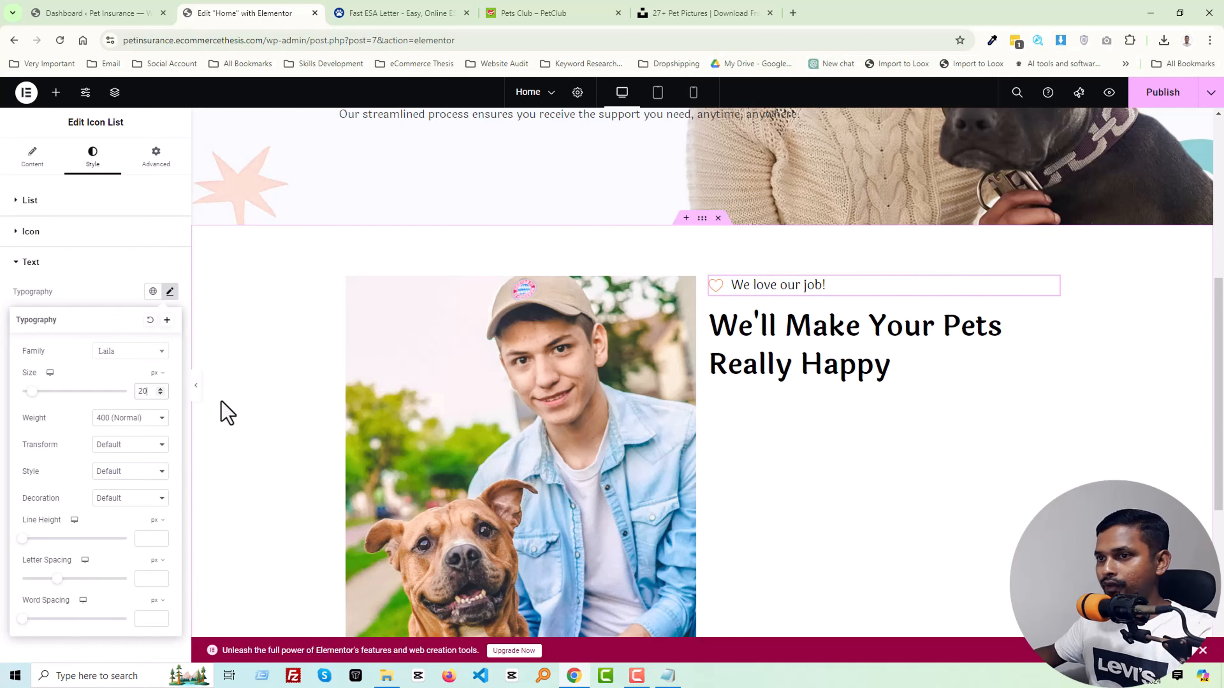
{"action": "key", "text": "Up"}
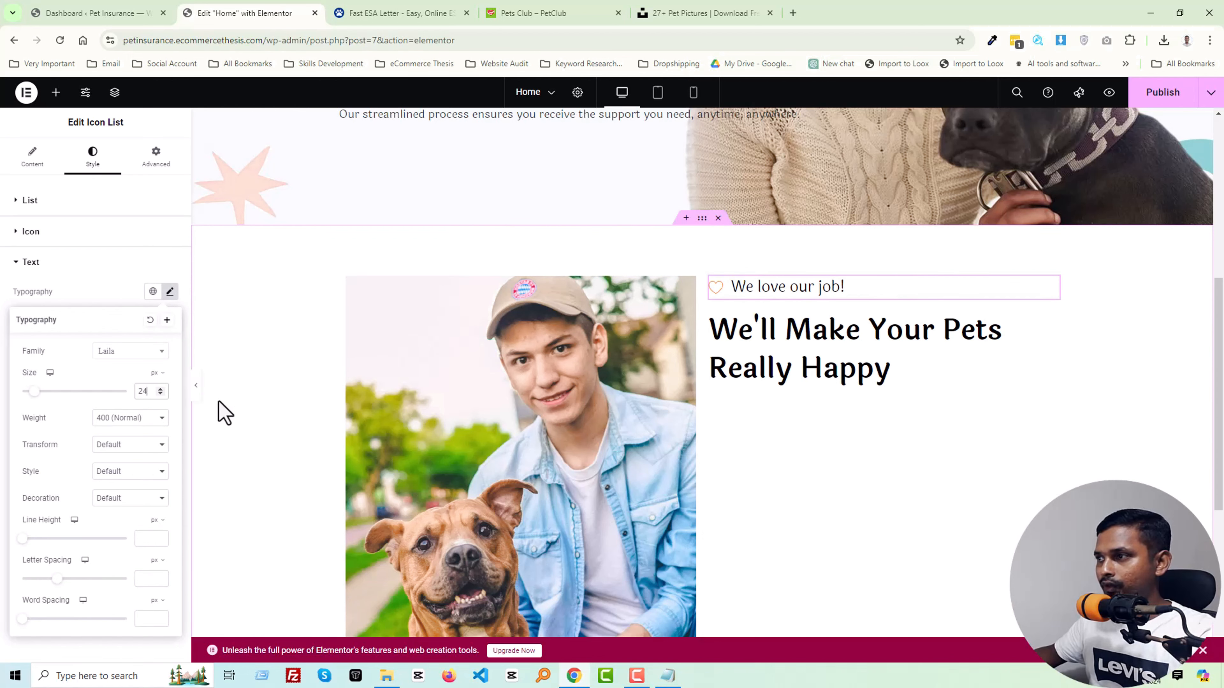
Step: Try raising and lowering the line height of the "We'll Make Your Pets Really Happy" heading and return it to 60 px
{"action": "left_click", "coordinate": [823, 347]}
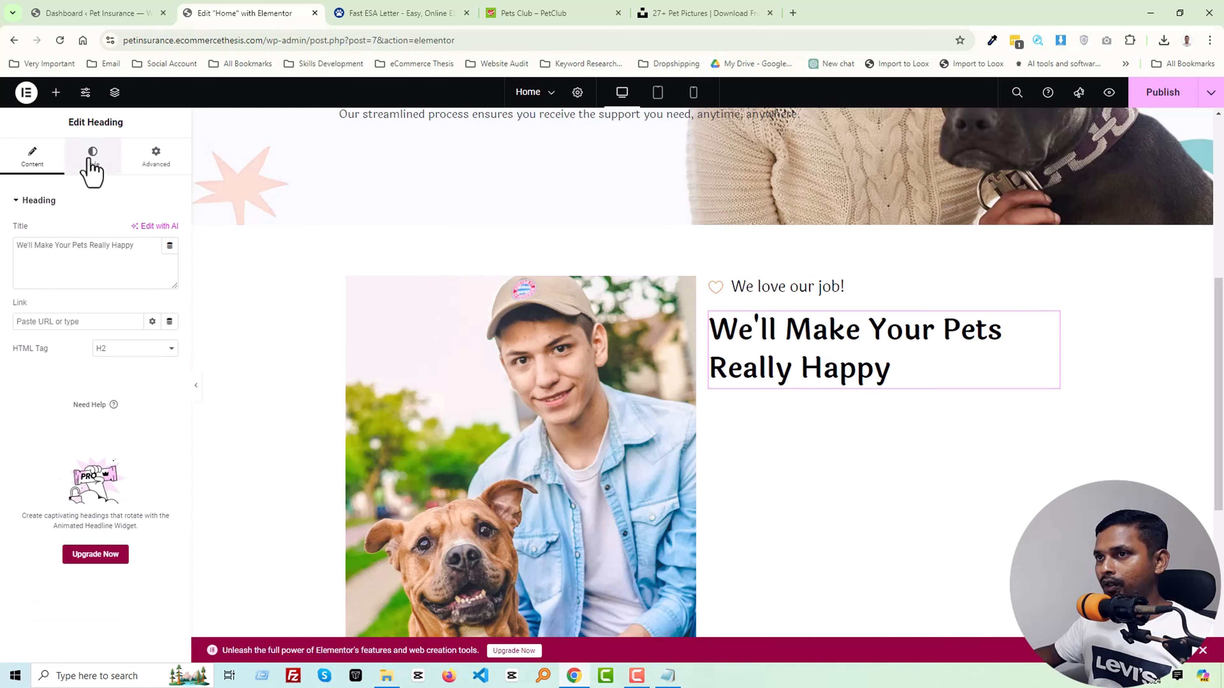
{"action": "left_click", "coordinate": [92, 159]}
{"action": "left_click", "coordinate": [149, 171]}
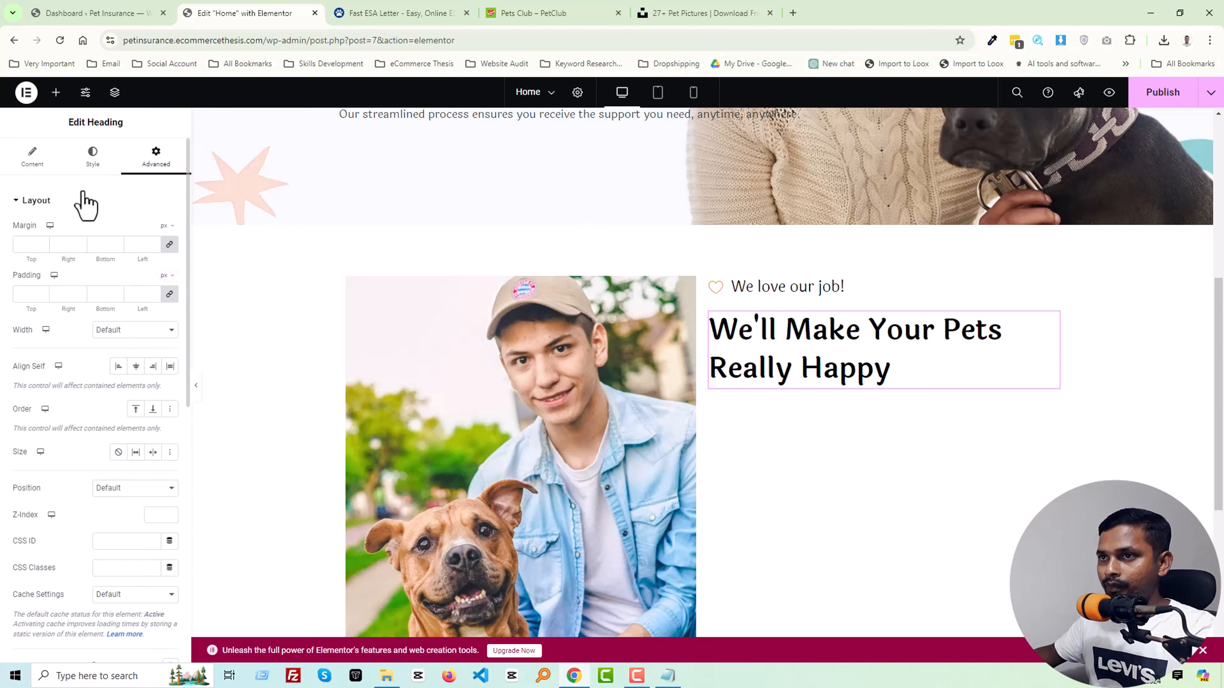
{"action": "left_click", "coordinate": [92, 156]}
{"action": "left_click", "coordinate": [171, 285]}
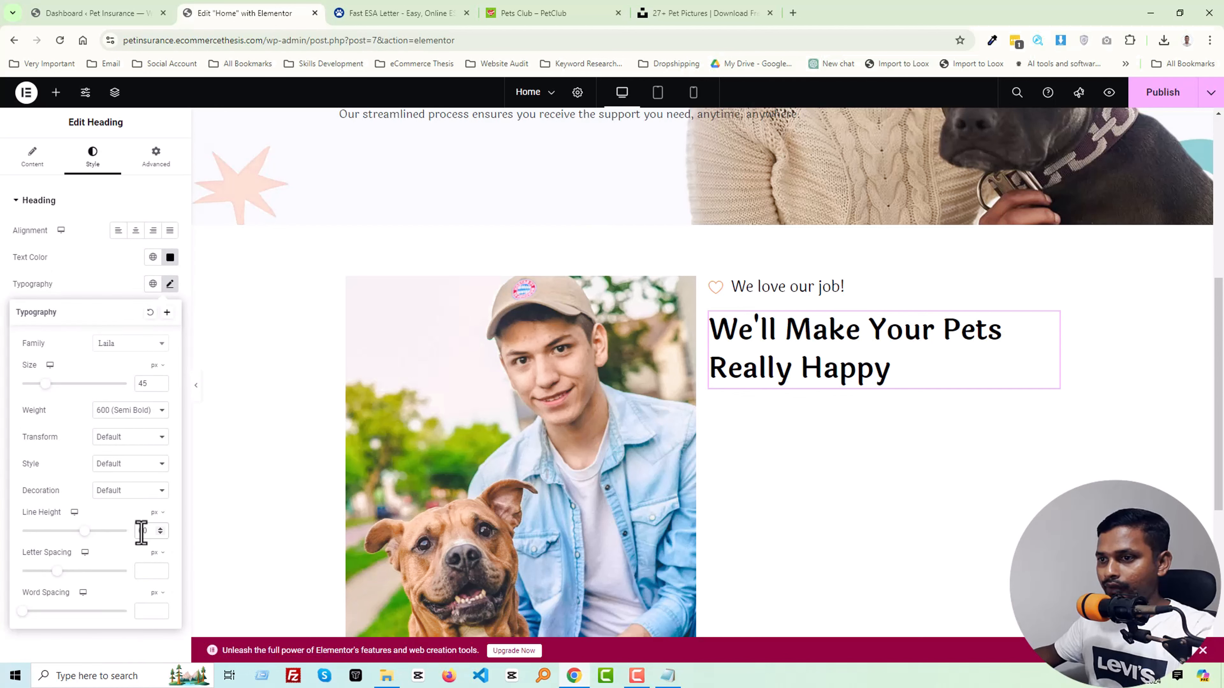
{"action": "key", "text": "Up"}
{"action": "key", "text": "Up"}
{"action": "key", "text": "Up"}
{"action": "key", "text": "Up"}
{"action": "key", "text": "Down"}
{"action": "key", "text": "Down"}
{"action": "key", "text": "Down"}
{"action": "key", "text": "Down"}
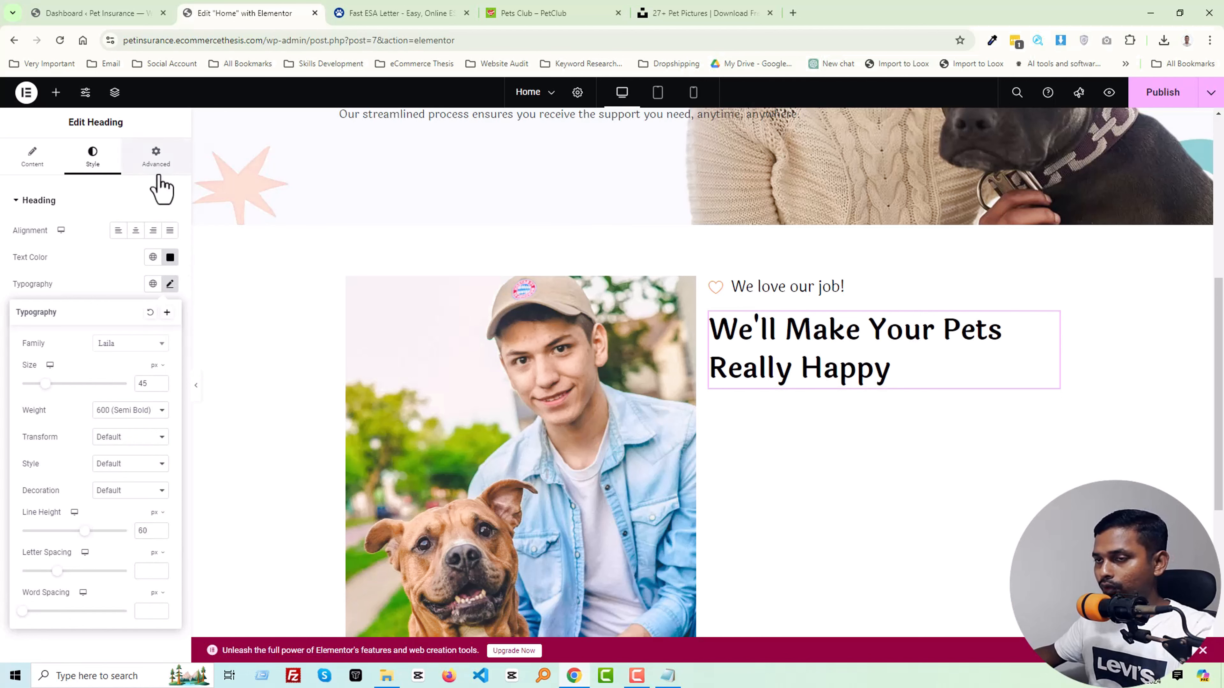
Step: Unlink the heading's padding values and set its top and bottom padding to 10 px
{"action": "left_click", "coordinate": [155, 158]}
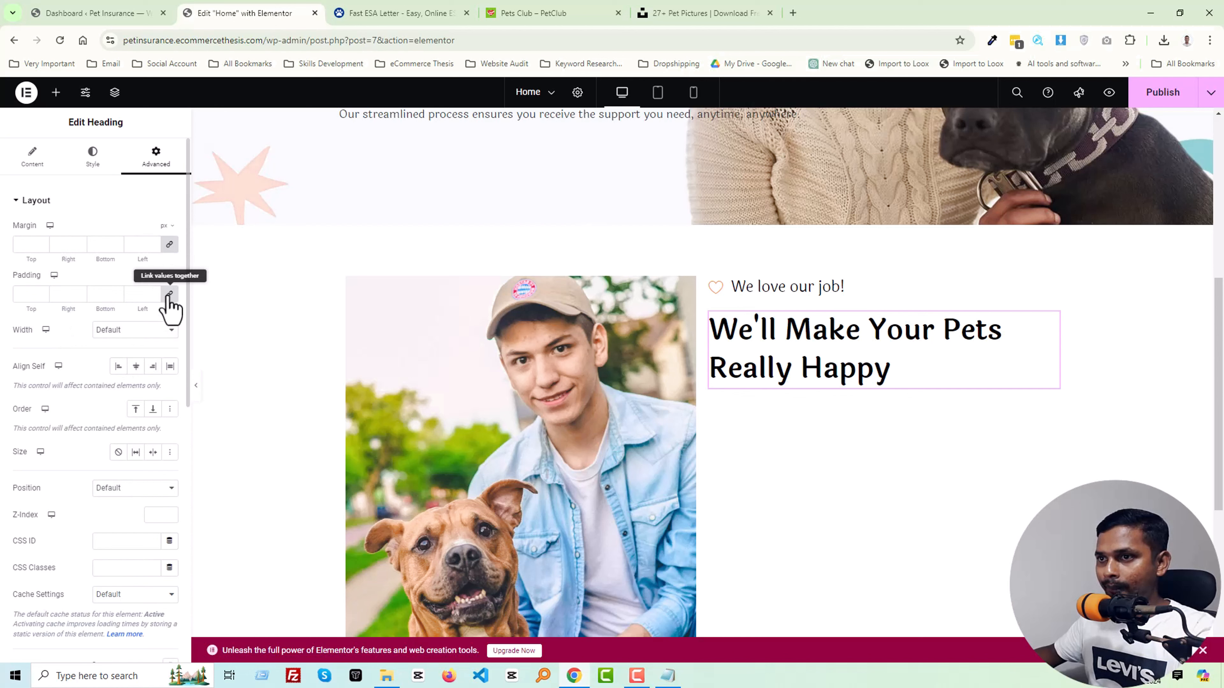
{"action": "left_click", "coordinate": [170, 294]}
{"action": "type", "text": "10"}
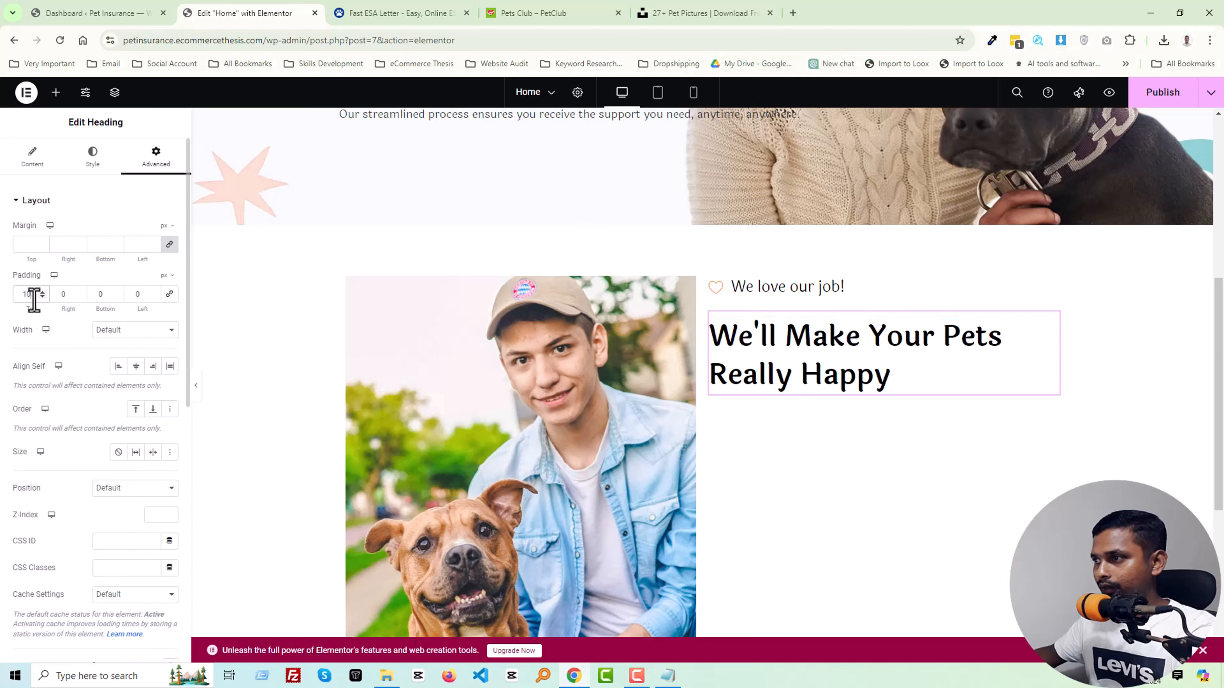
{"action": "left_click", "coordinate": [112, 297]}
{"action": "type", "text": "10"}
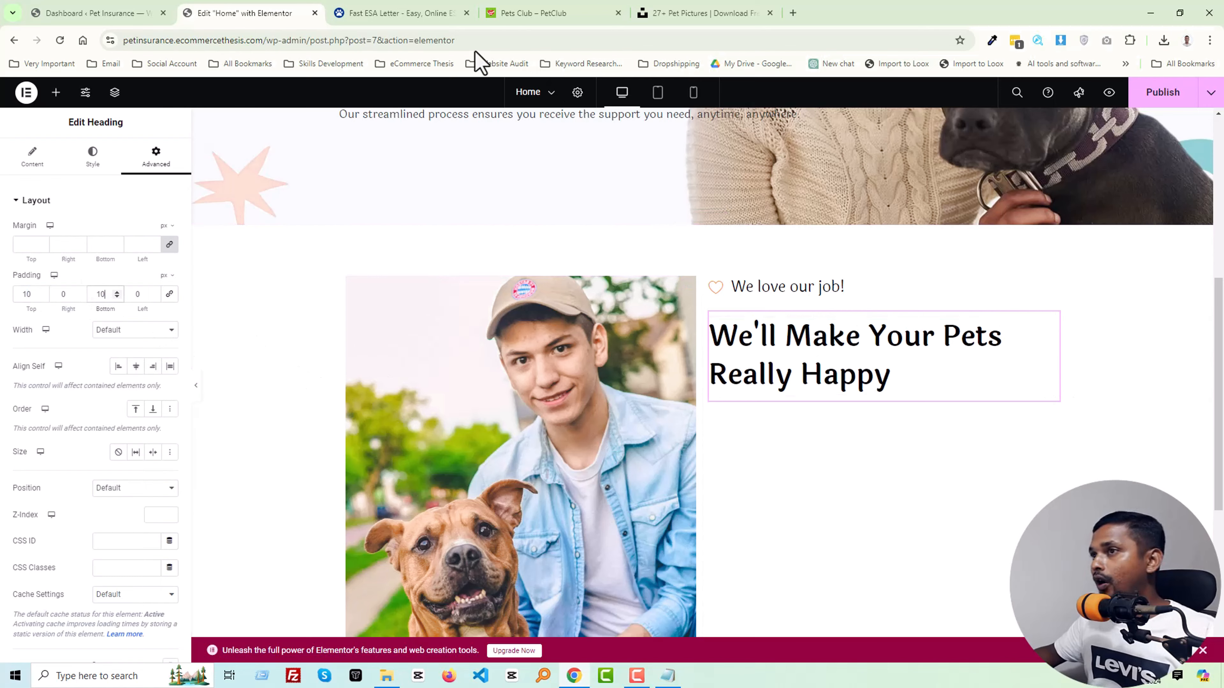
Step: Duplicate the hero section's paragraph text and move the copy below the "We'll Make Your Pets Really Happy" heading
{"action": "left_click", "coordinate": [589, 11]}
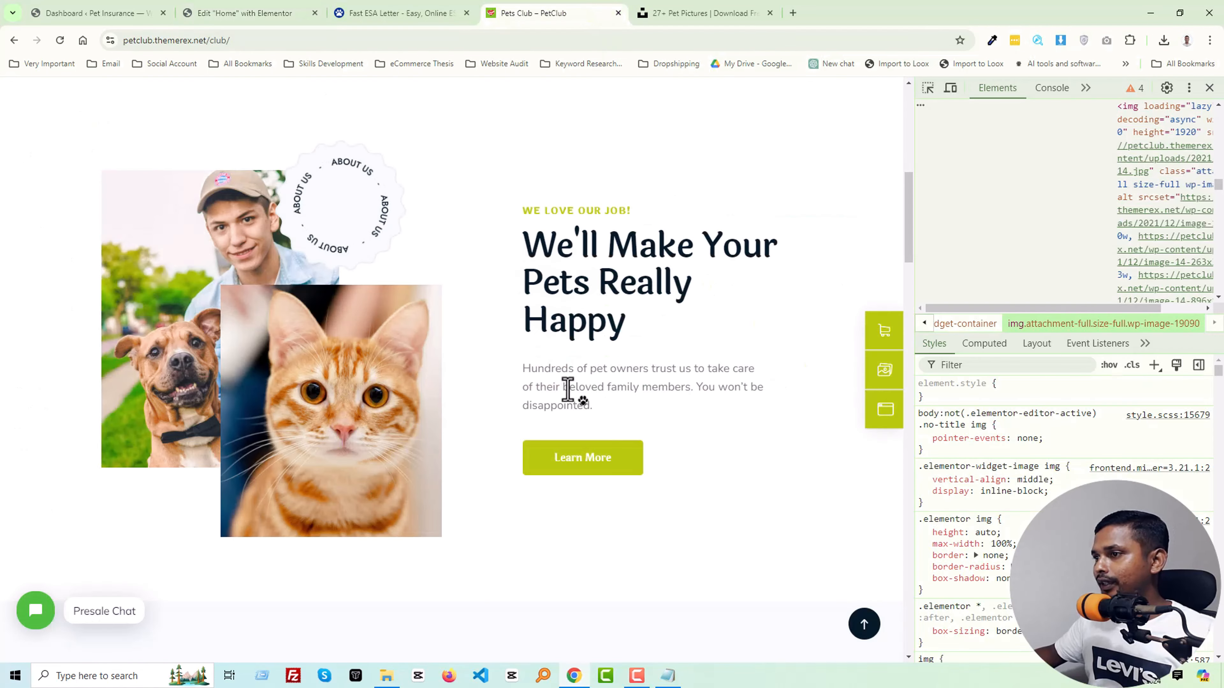
{"action": "left_click", "coordinate": [233, 13]}
{"action": "scroll", "coordinate": [391, 336], "scroll_direction": "up", "scroll_amount": 10}
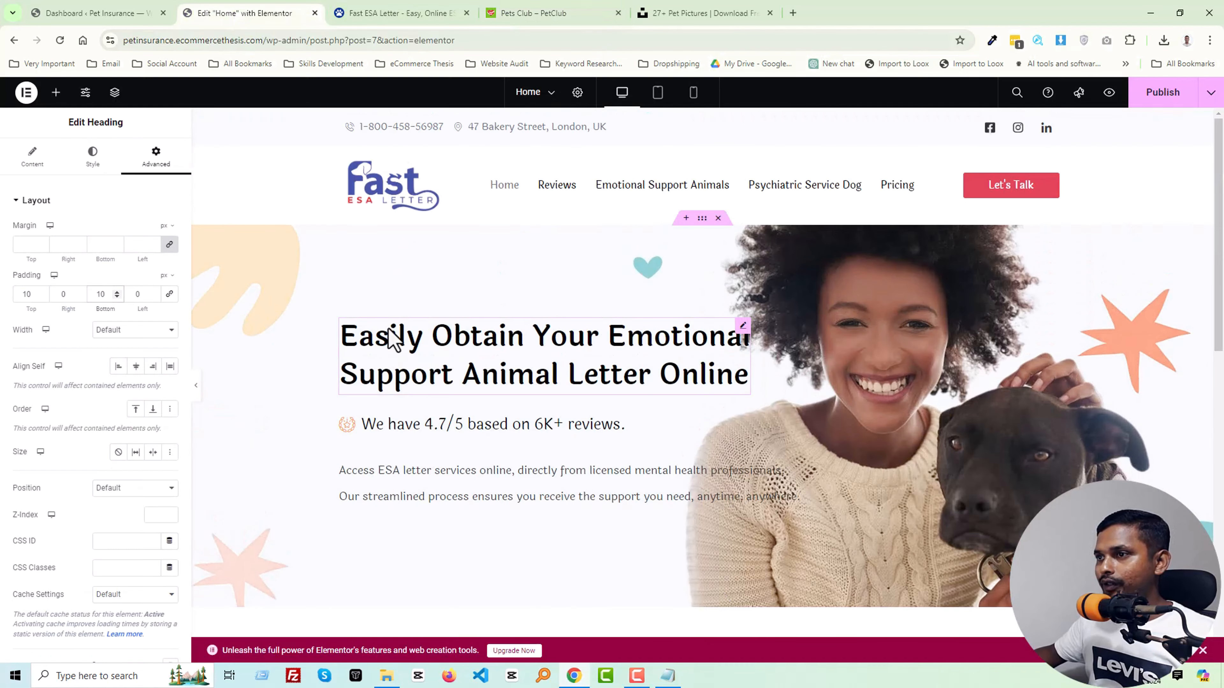
{"action": "scroll", "coordinate": [483, 485], "scroll_direction": "down", "scroll_amount": 3}
{"action": "left_click", "coordinate": [479, 376]}
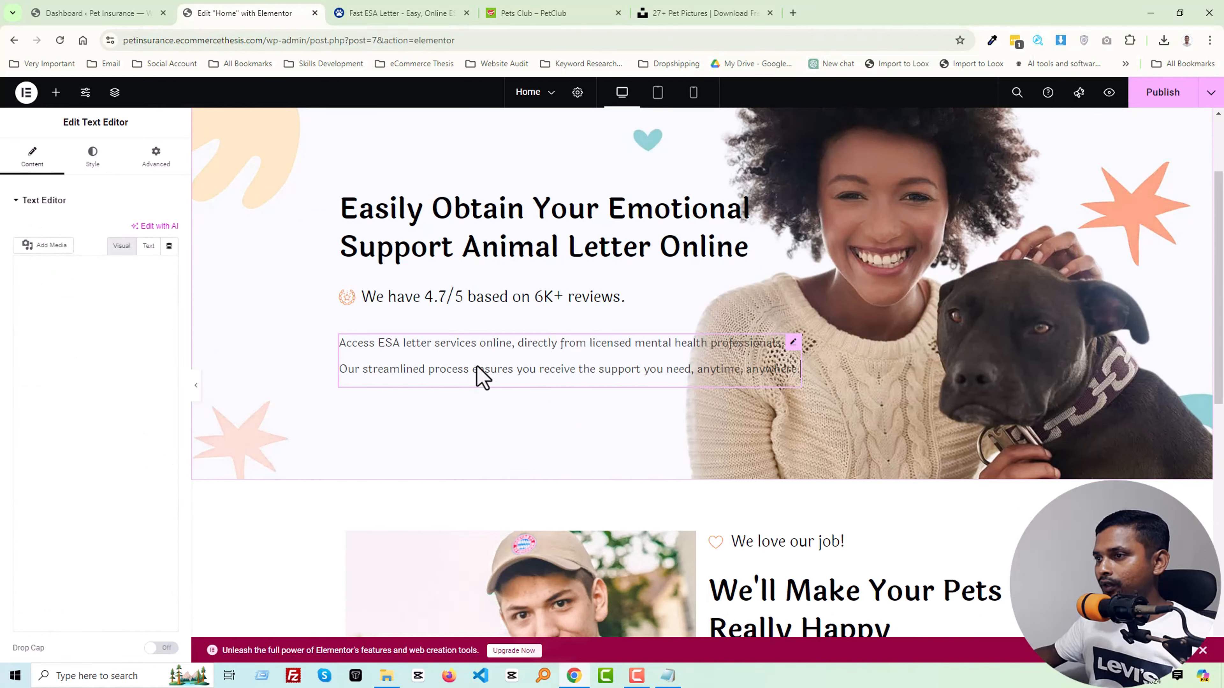
{"action": "right_click", "coordinate": [478, 371]}
{"action": "left_click", "coordinate": [501, 401]}
{"action": "scroll", "coordinate": [685, 348], "scroll_direction": "down", "scroll_amount": 5}
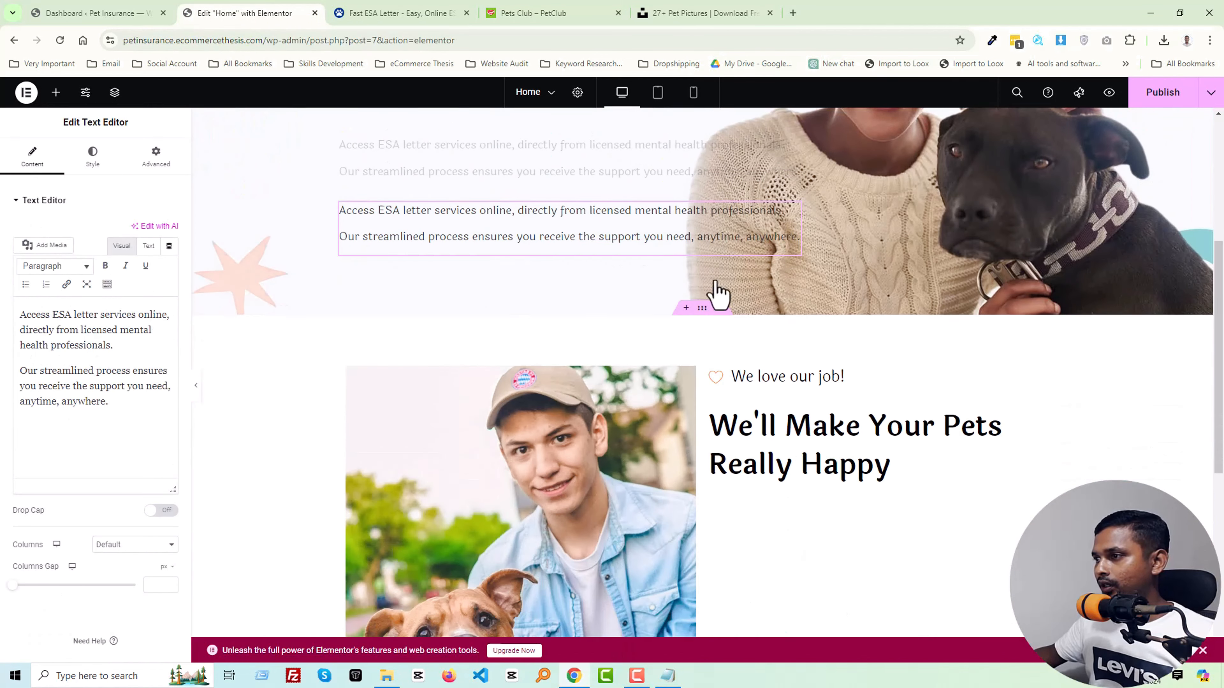
{"action": "left_click_drag", "start_coordinate": [794, 190], "coordinate": [819, 453]}
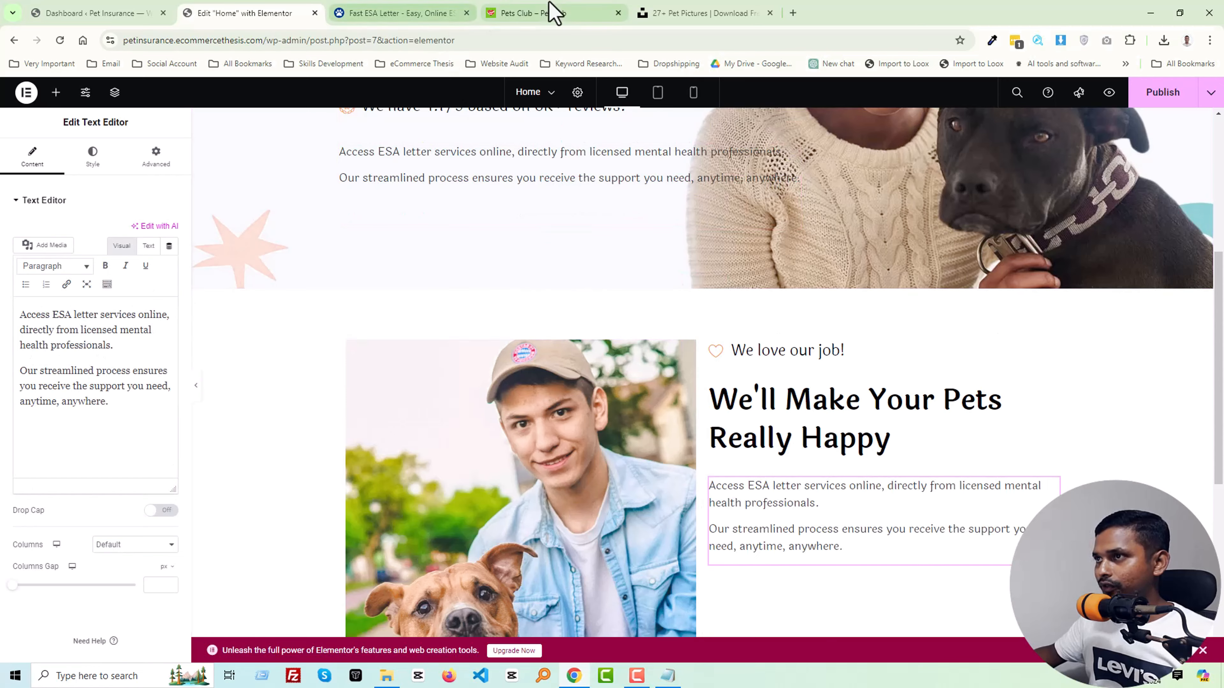
Step: Replace the duplicated paragraph with the Pet Club demo's "Hundreds of pet owners trust us to take care of their beloved family members. You won't be disappointed."
{"action": "left_click", "coordinate": [550, 13]}
{"action": "left_click_drag", "start_coordinate": [594, 408], "coordinate": [520, 359]}
{"action": "key", "text": "ctrl+c"}
{"action": "left_click", "coordinate": [241, 13]}
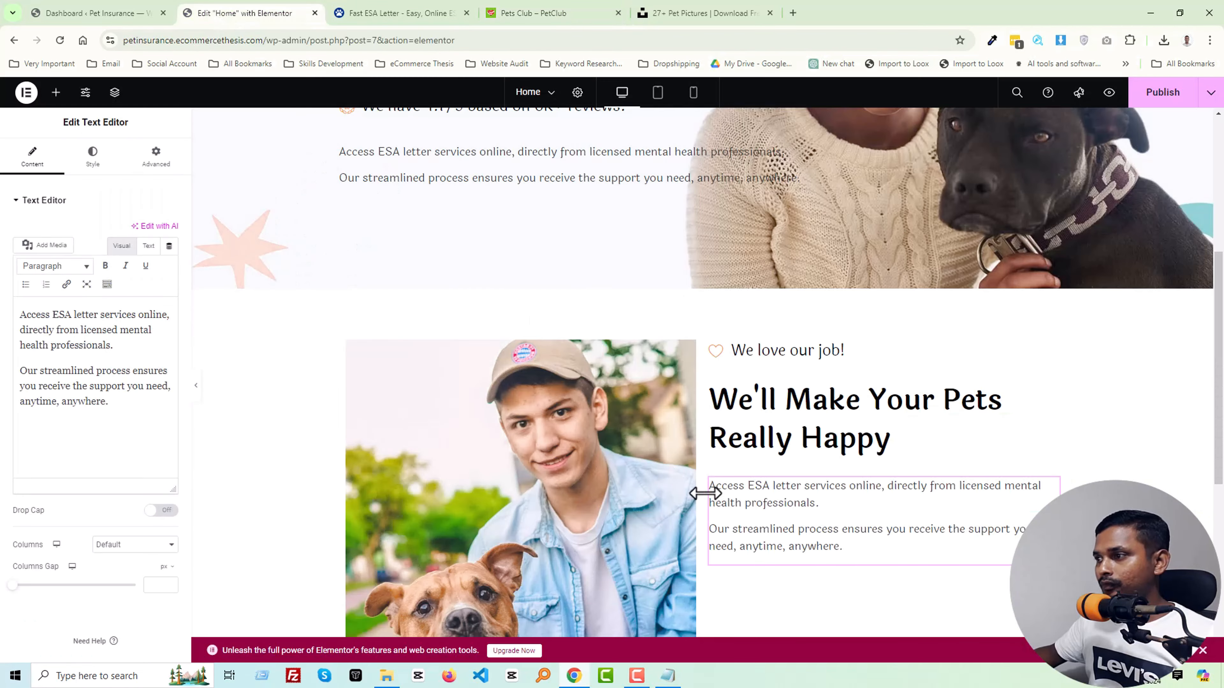
{"action": "left_click", "coordinate": [98, 356]}
{"action": "key", "text": "ctrl+a"}
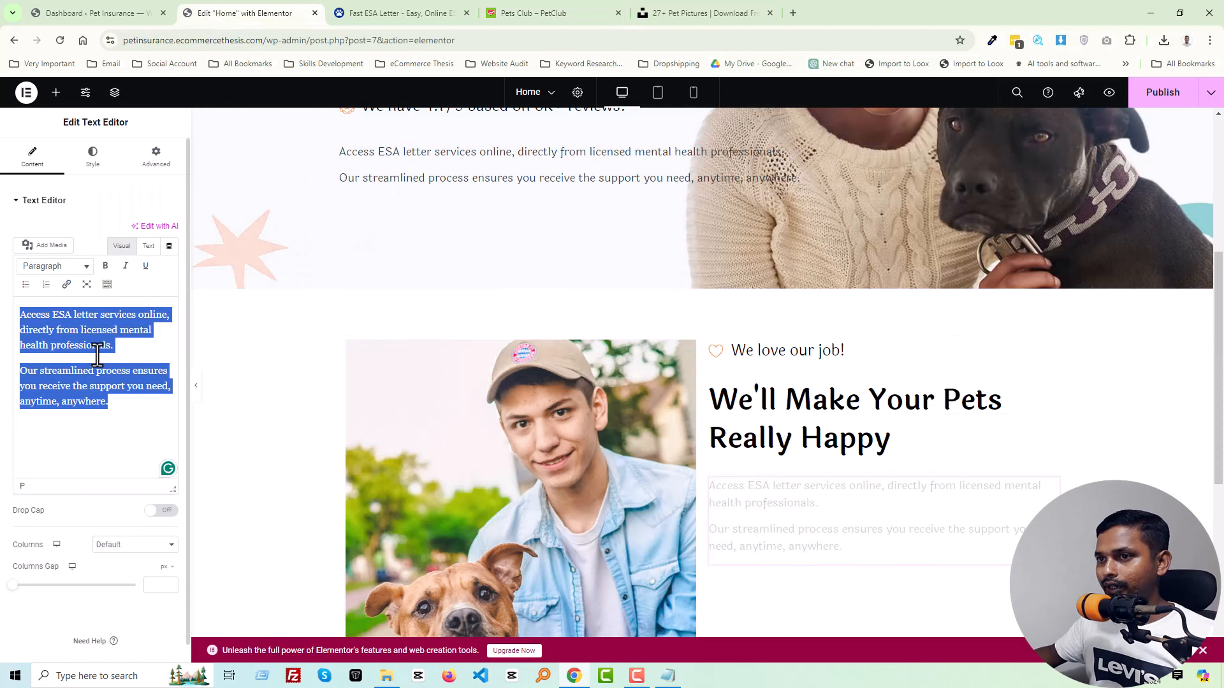
{"action": "key", "text": "ctrl+v"}
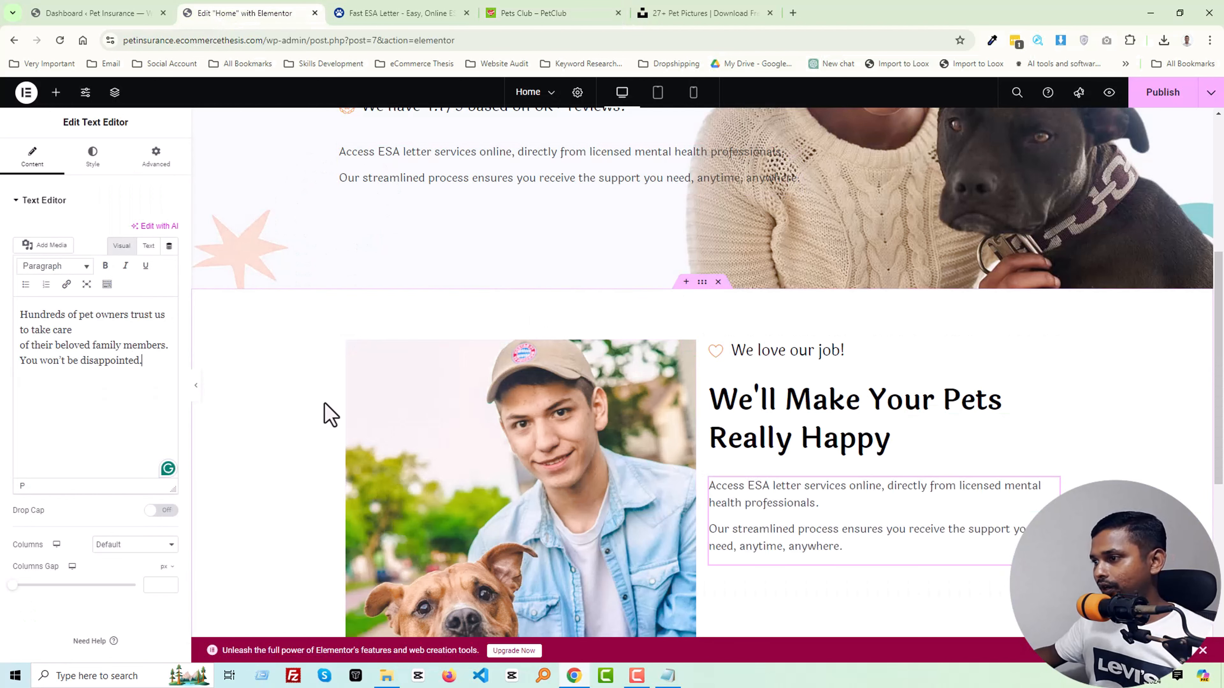
Step: Add a button below the about section's paragraph and label it "Learn More", copied from the Pet Club demo's button
{"action": "left_click", "coordinate": [510, 14]}
{"action": "left_click", "coordinate": [733, 536]}
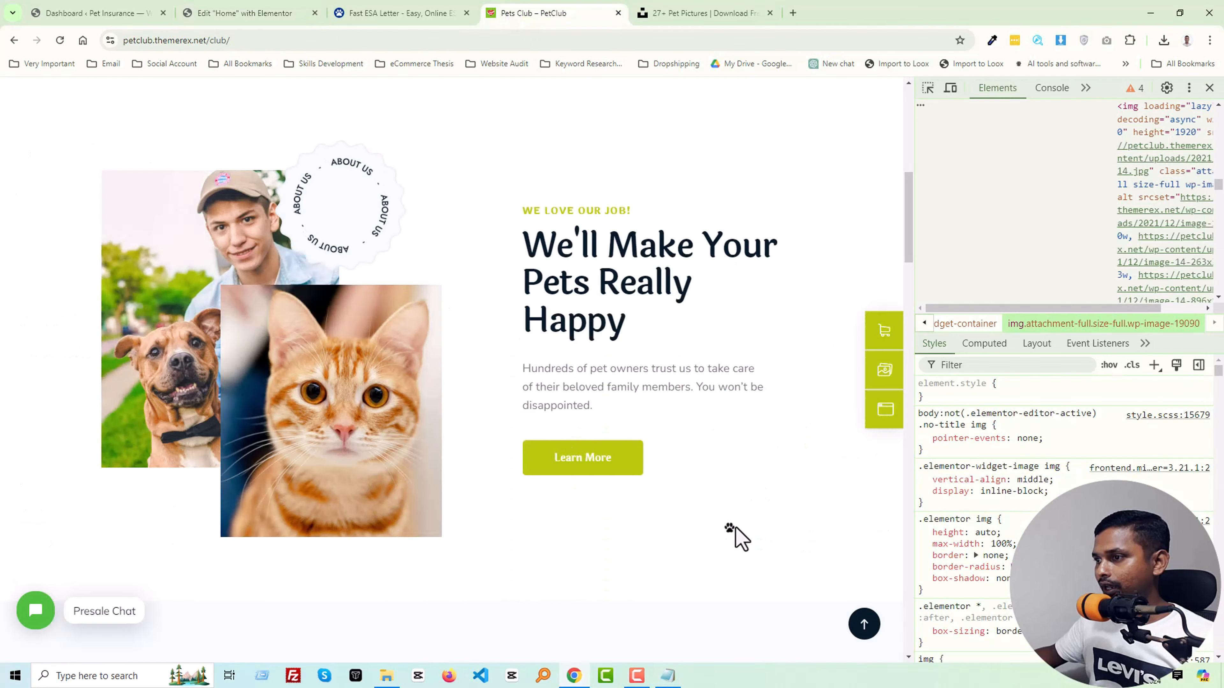
{"action": "left_click_drag", "start_coordinate": [622, 458], "coordinate": [523, 463]}
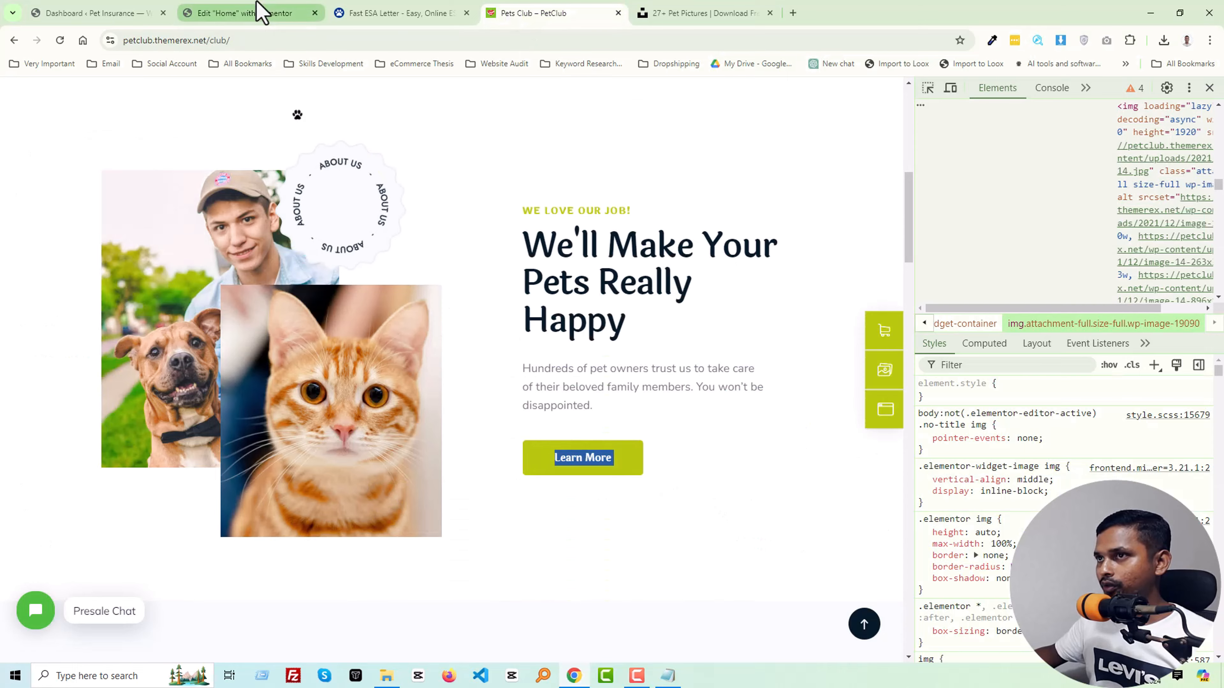
{"action": "left_click", "coordinate": [260, 12]}
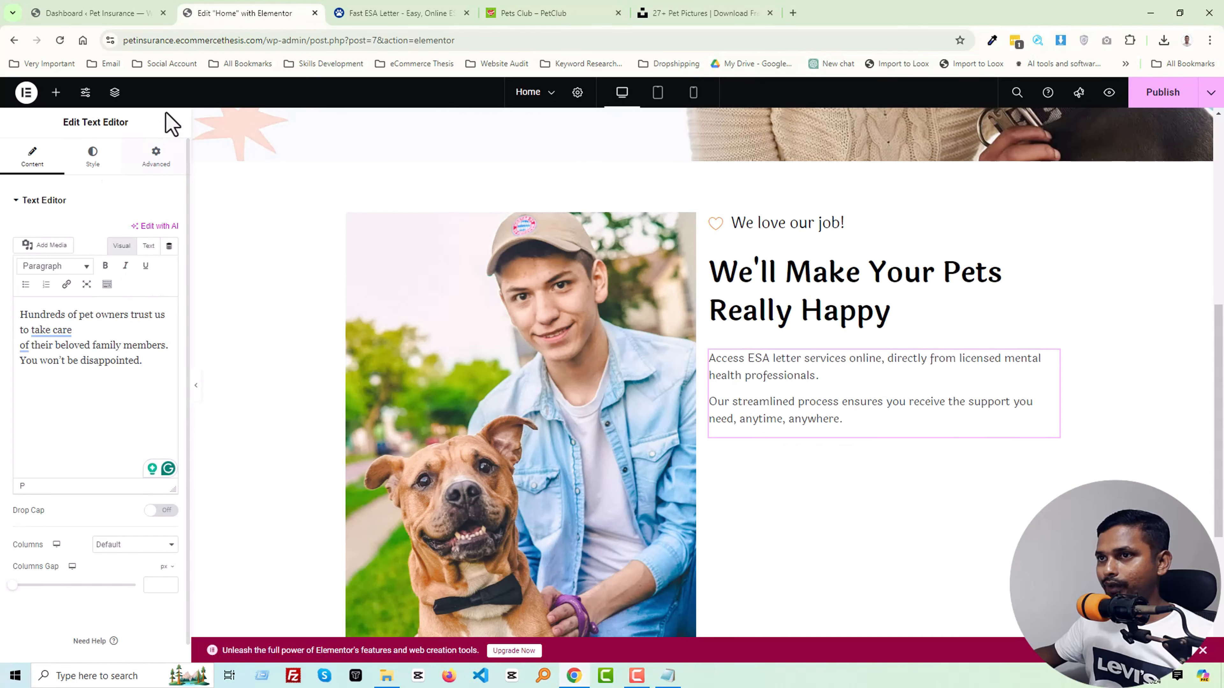
{"action": "left_click", "coordinate": [56, 93]}
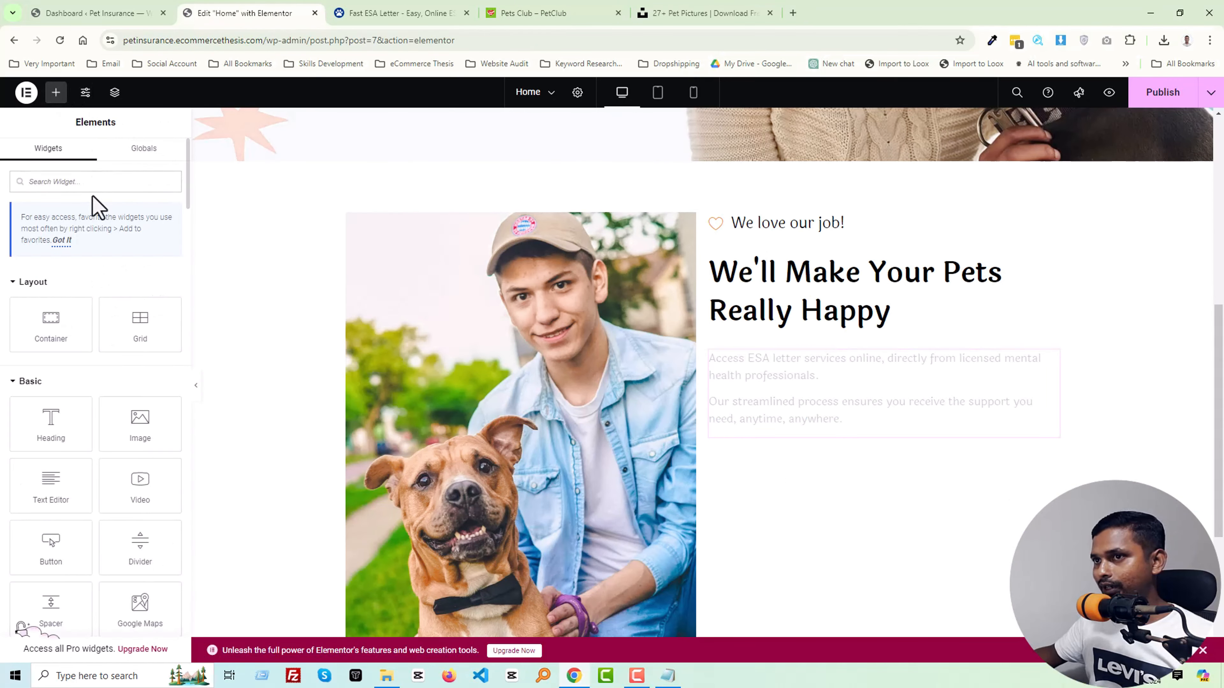
{"action": "type", "text": "butt"}
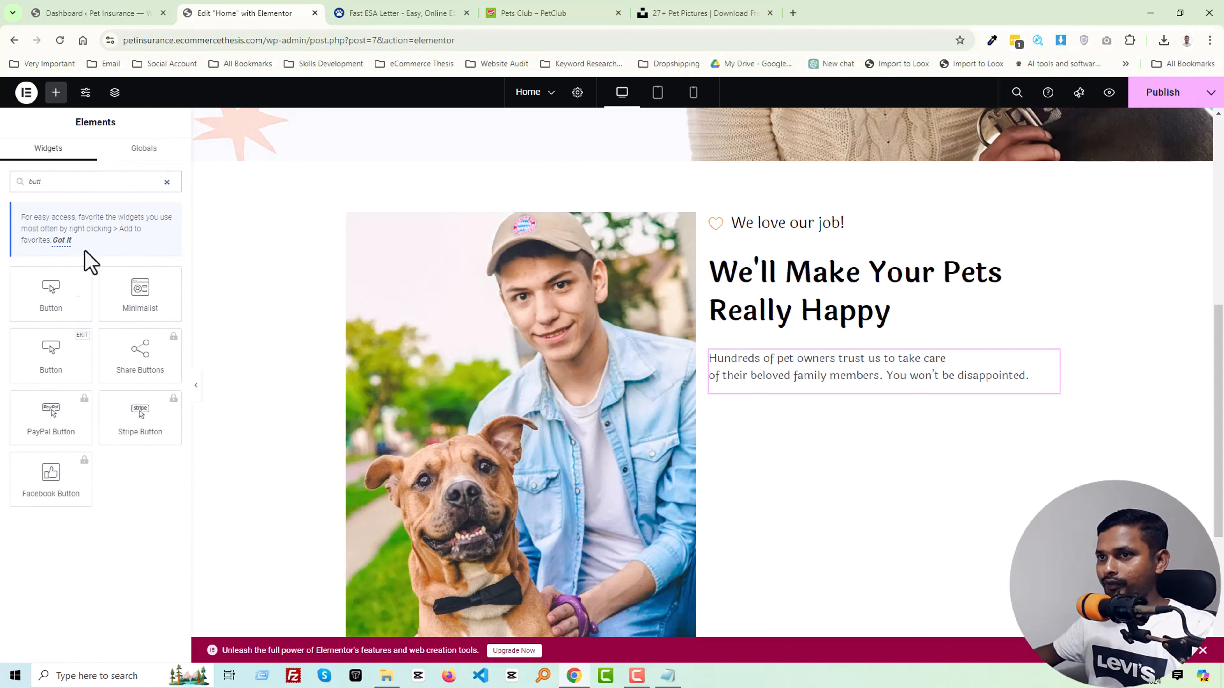
{"action": "left_click_drag", "start_coordinate": [53, 295], "coordinate": [779, 410]}
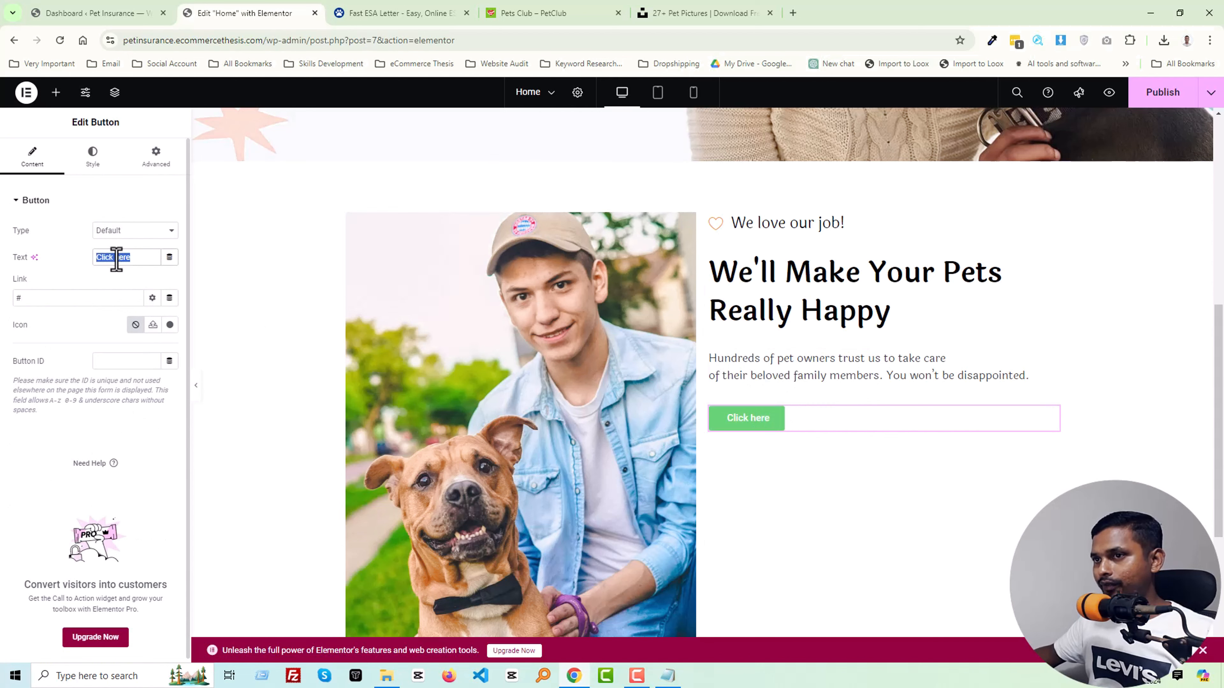
Step: Compare the Fast ESA Letter and Pet Club sites with the home page to decide on the button's styling
{"action": "left_click", "coordinate": [393, 11]}
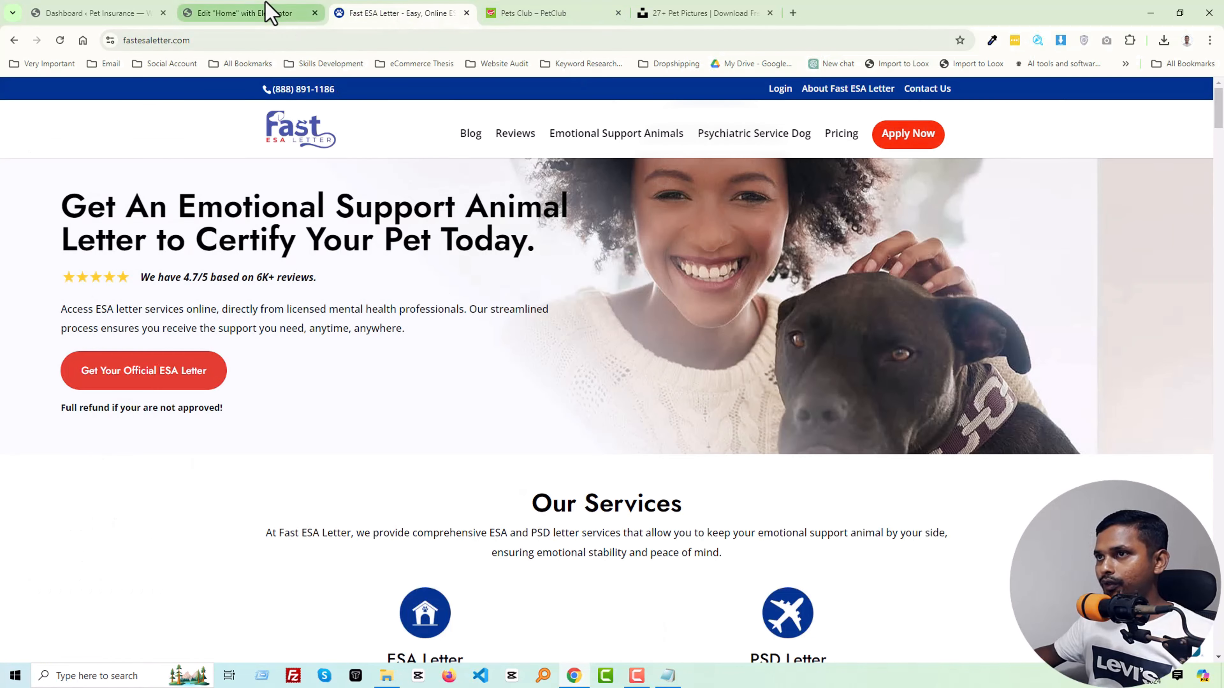
{"action": "left_click", "coordinate": [538, 14]}
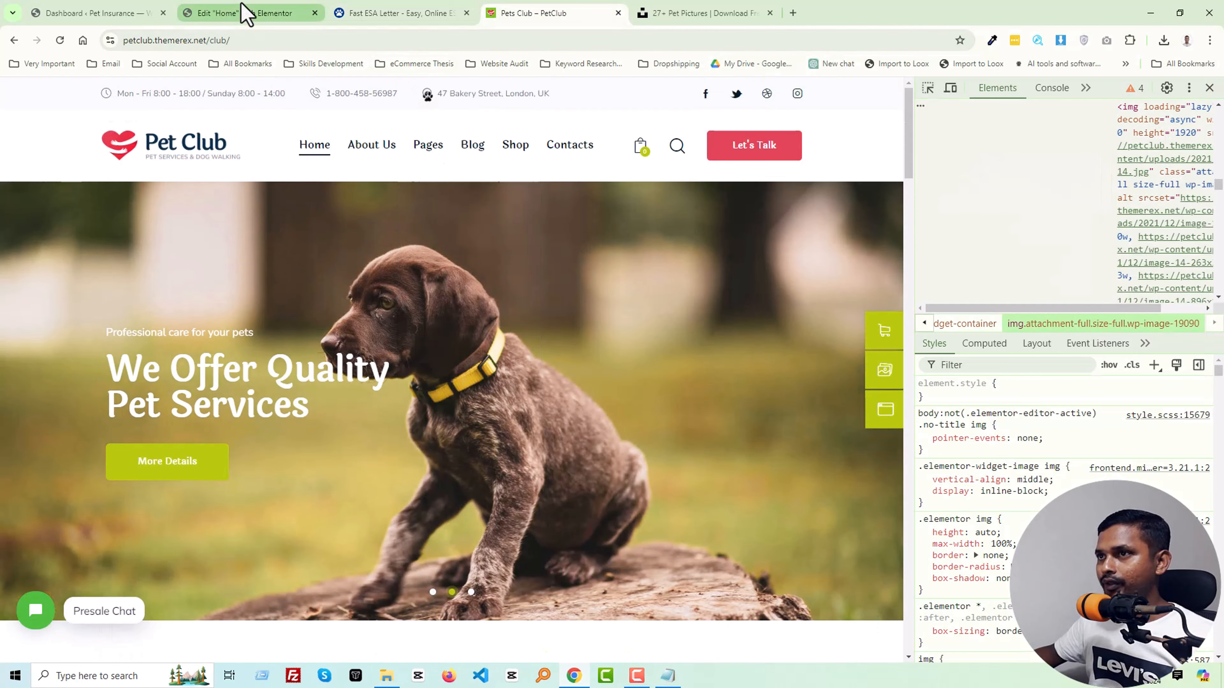
{"action": "left_click", "coordinate": [244, 13]}
{"action": "scroll", "coordinate": [417, 271], "scroll_direction": "up", "scroll_amount": 8}
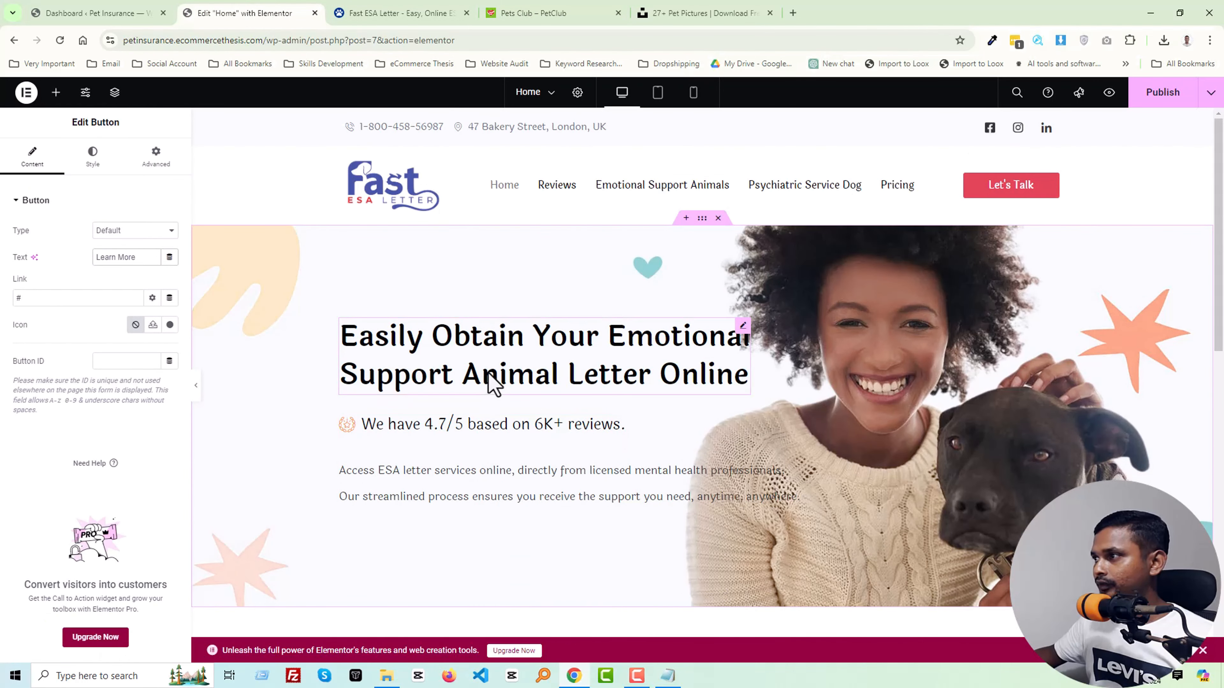
{"action": "scroll", "coordinate": [506, 311], "scroll_direction": "down", "scroll_amount": 10}
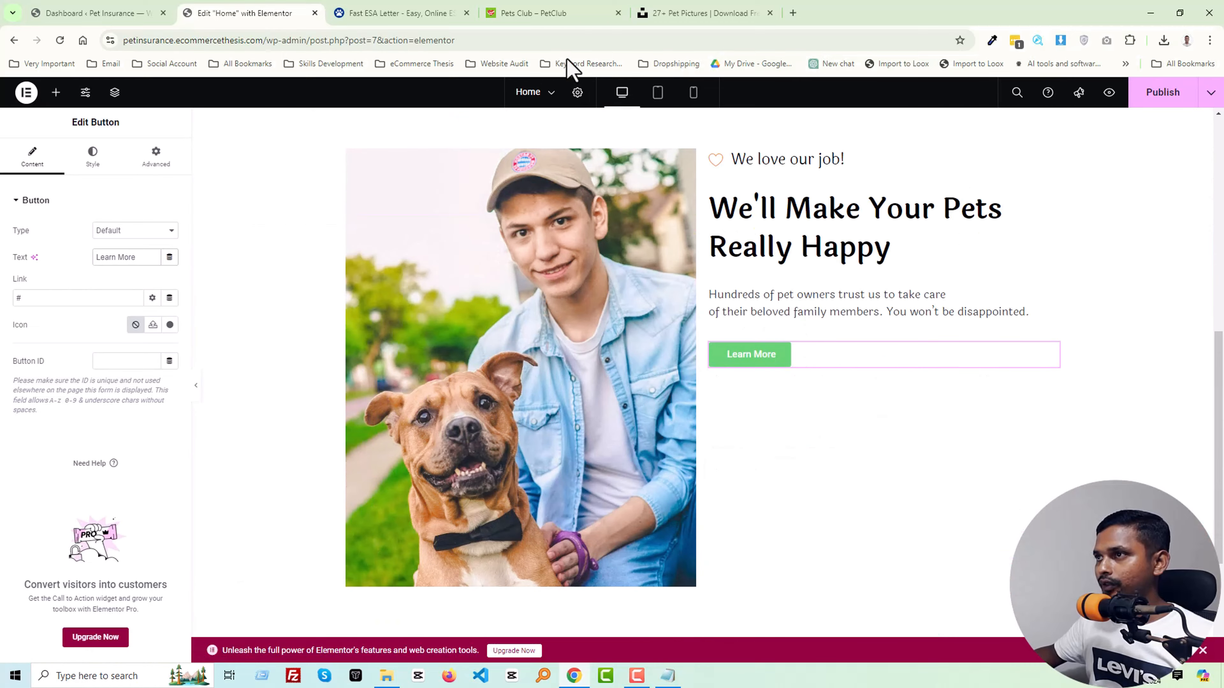
{"action": "left_click", "coordinate": [584, 14]}
{"action": "scroll", "coordinate": [420, 437], "scroll_direction": "down", "scroll_amount": 10}
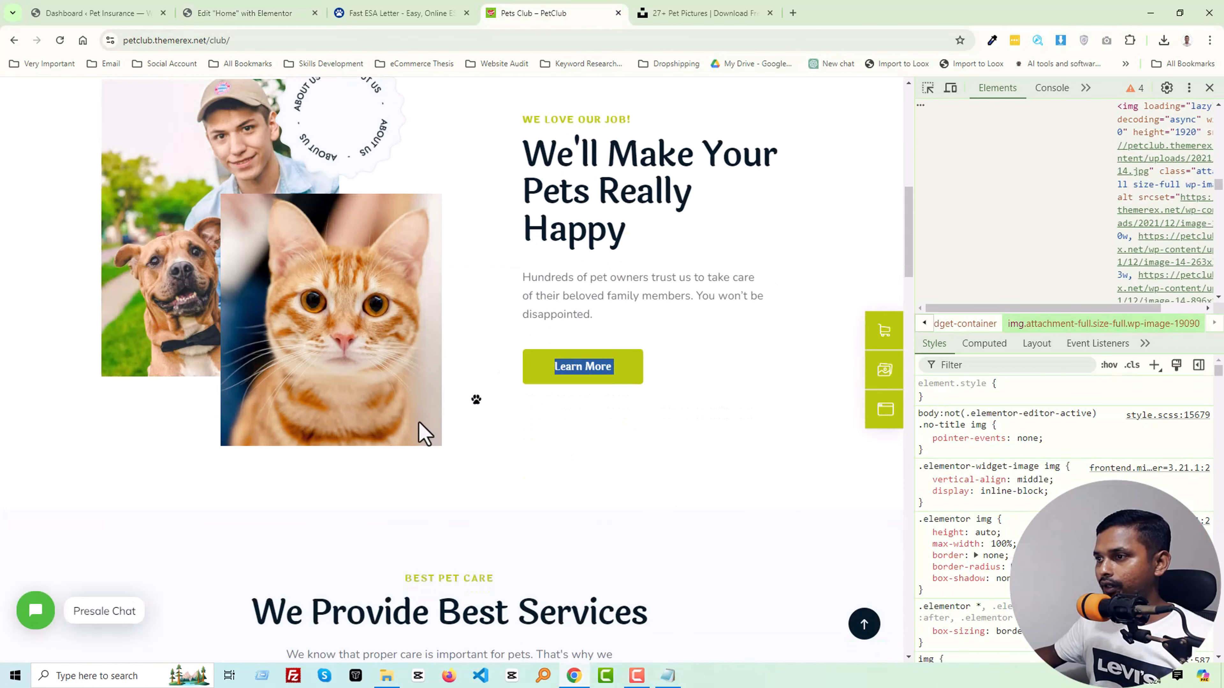
{"action": "left_click", "coordinate": [393, 17]}
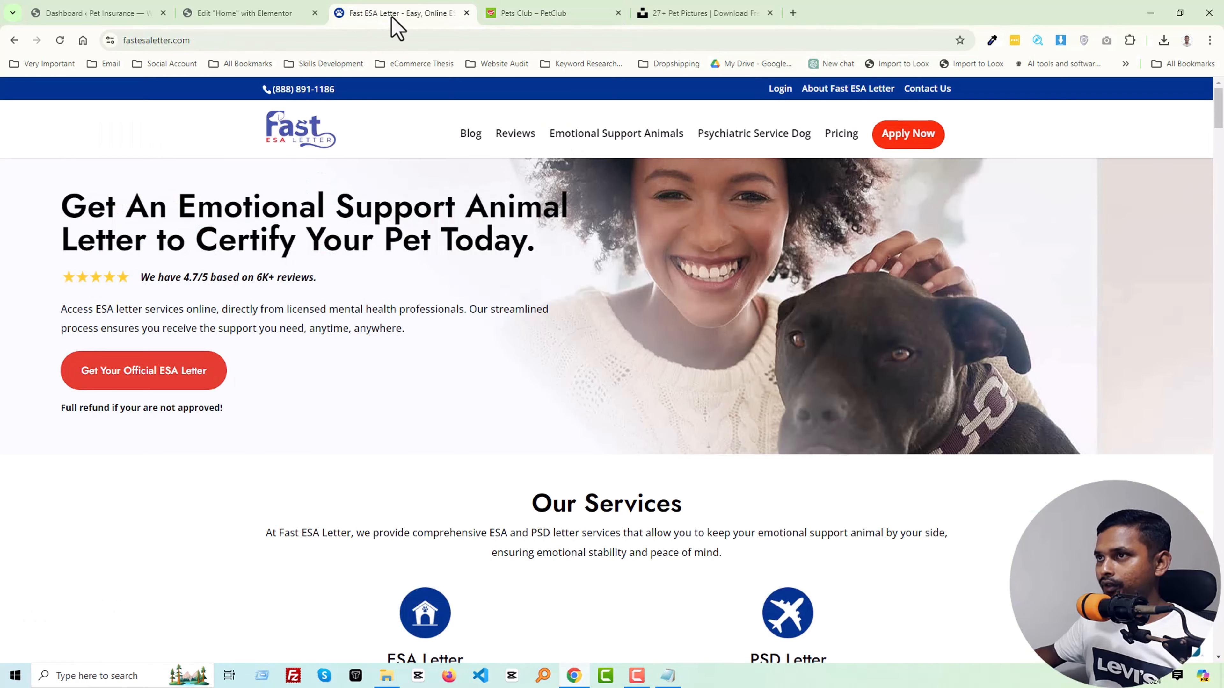
{"action": "scroll", "coordinate": [260, 364], "scroll_direction": "down", "scroll_amount": 6}
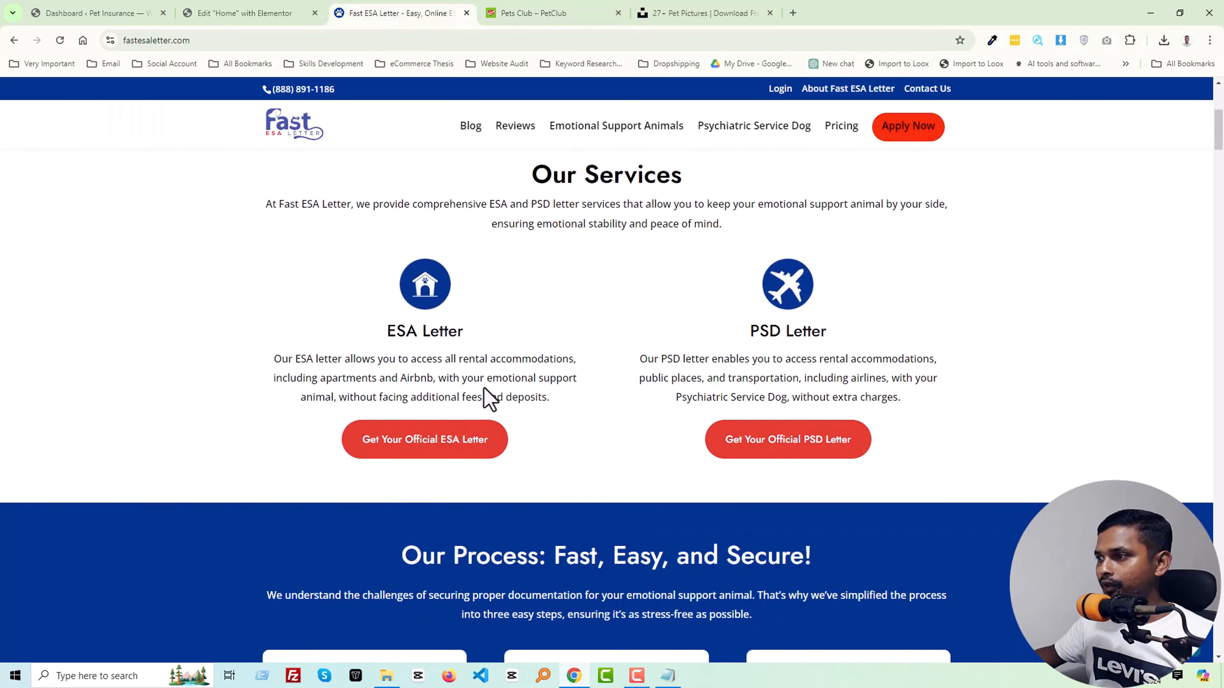
{"action": "scroll", "coordinate": [503, 393], "scroll_direction": "down", "scroll_amount": 7}
{"action": "scroll", "coordinate": [505, 393], "scroll_direction": "up", "scroll_amount": 13}
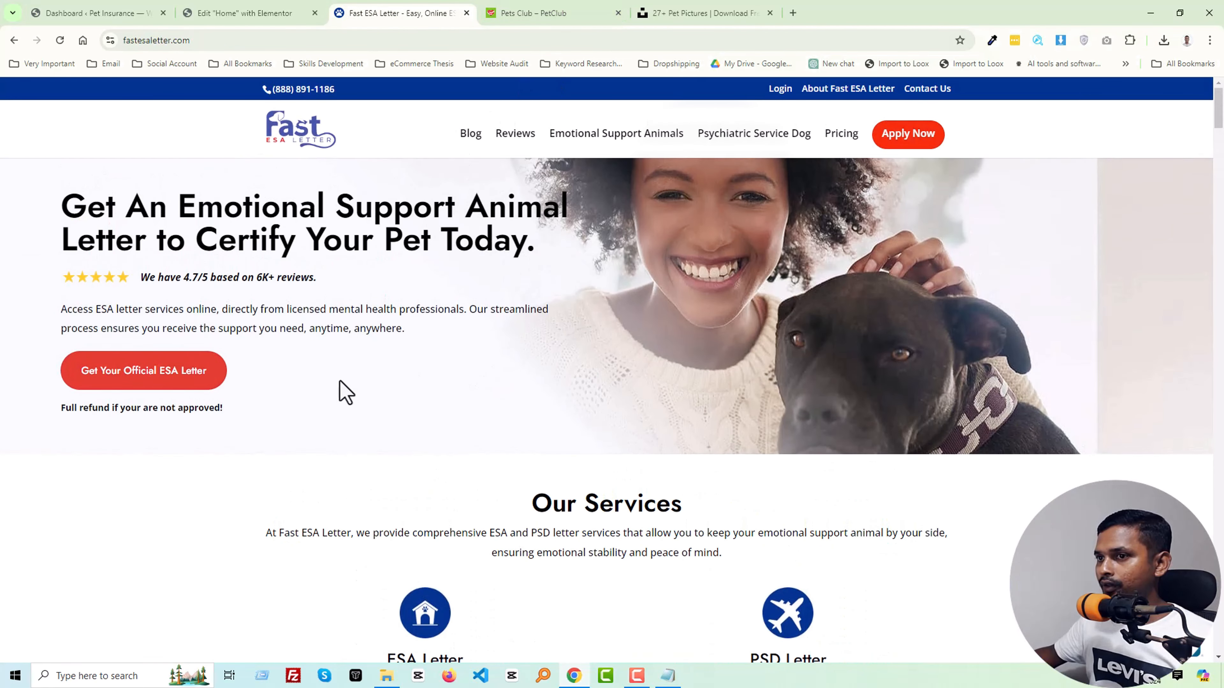
{"action": "right_click", "coordinate": [358, 399]}
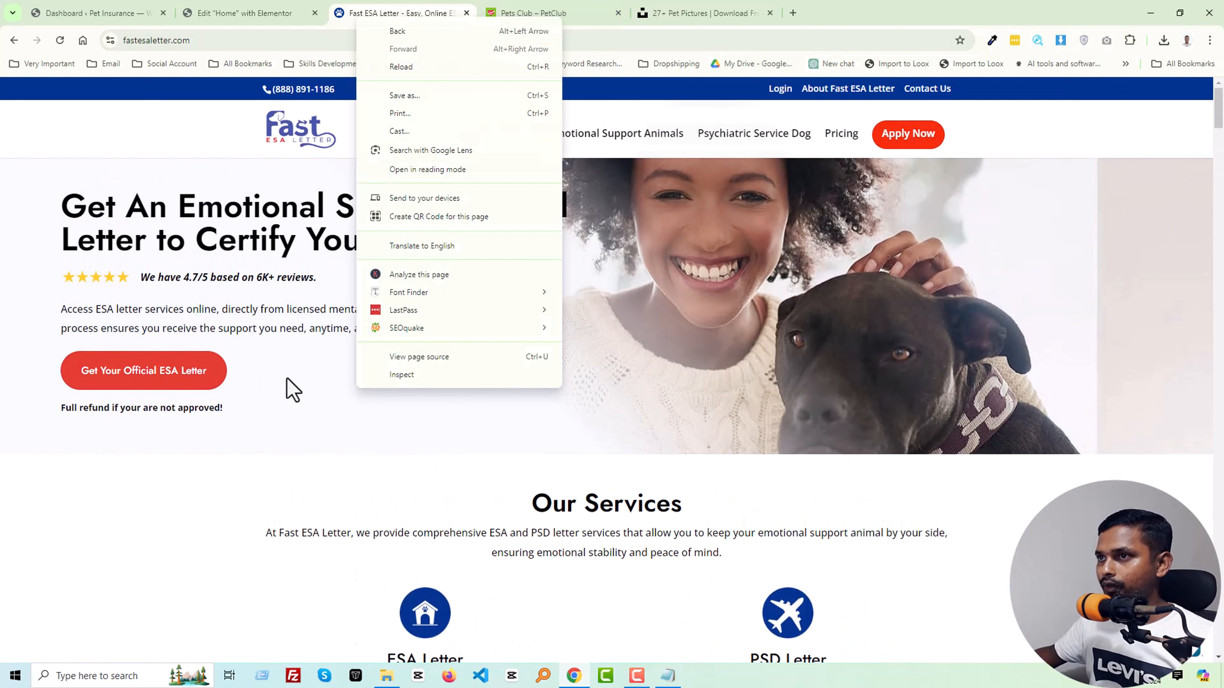
{"action": "key", "text": "Escape"}
{"action": "left_click", "coordinate": [274, 17]}
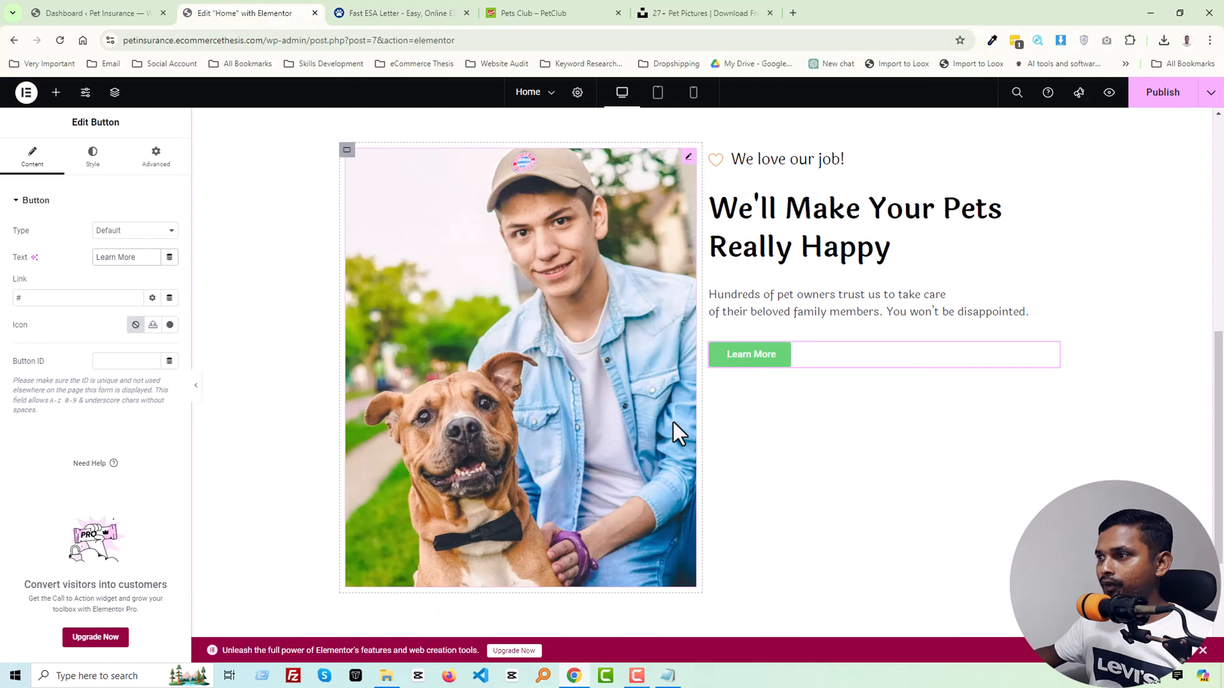
{"action": "scroll", "coordinate": [673, 422], "scroll_direction": "up", "scroll_amount": 7}
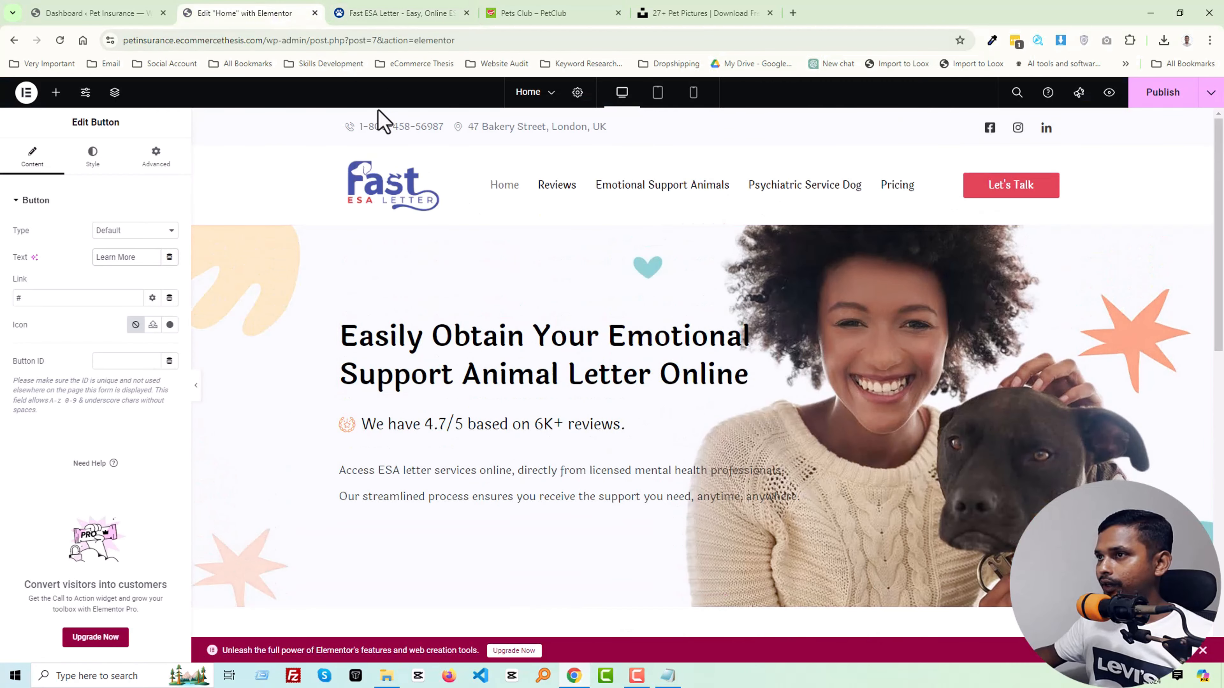
Step: Sample the dark blue of the Fast ESA Letter site's header bar with the page color picker
{"action": "left_click", "coordinate": [389, 14]}
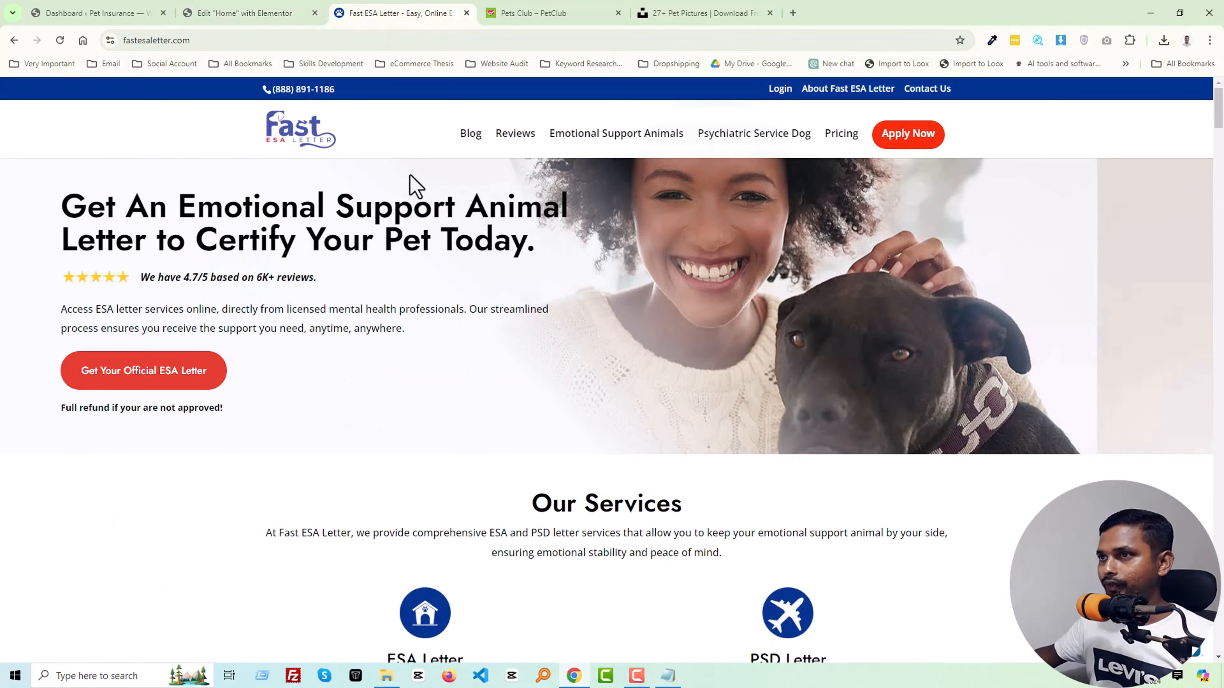
{"action": "left_click", "coordinate": [992, 40]}
{"action": "left_click", "coordinate": [906, 73]}
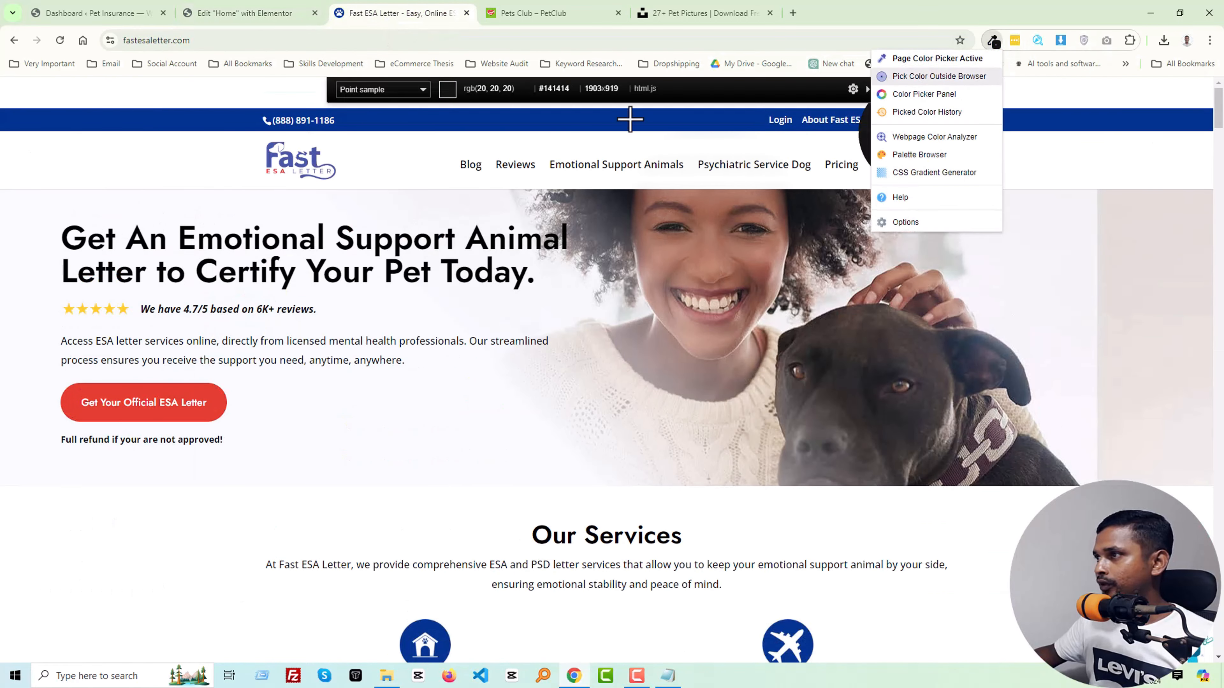
{"action": "left_click", "coordinate": [495, 125]}
Step: Style the "Learn More" button with the sampled dark blue background and Laila text at weight 600 (Semi Bold)
{"action": "left_click", "coordinate": [248, 13]}
{"action": "scroll", "coordinate": [783, 518], "scroll_direction": "down", "scroll_amount": 5}
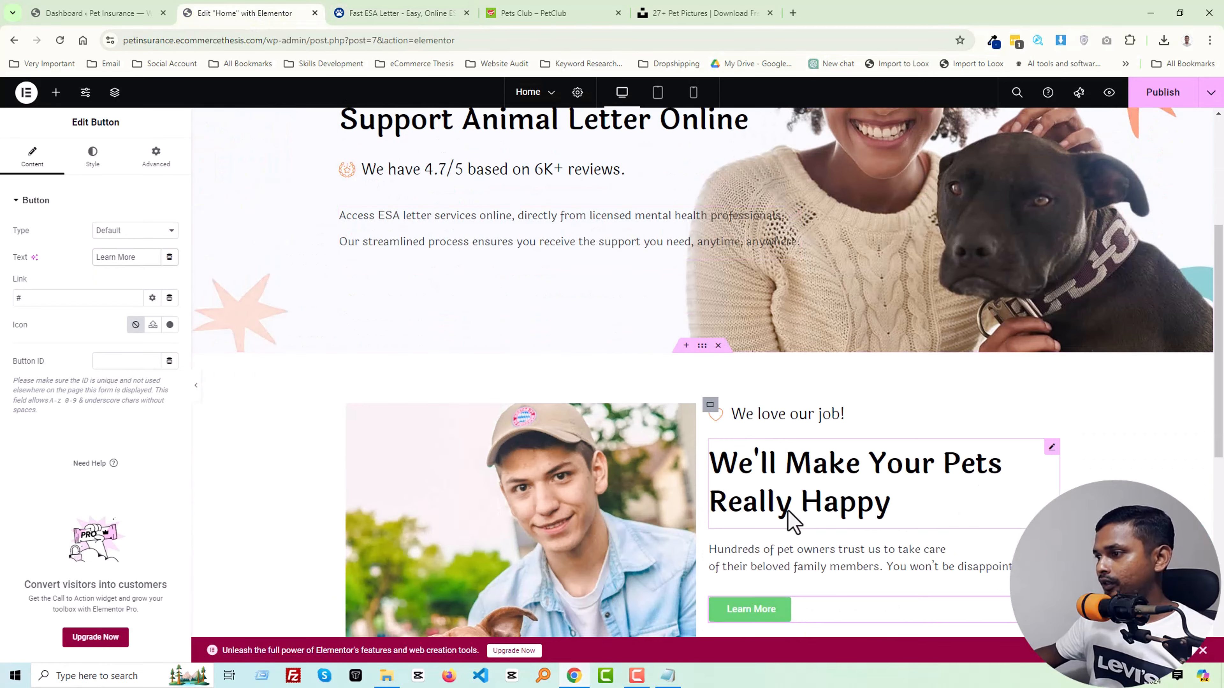
{"action": "scroll", "coordinate": [795, 519], "scroll_direction": "down", "scroll_amount": 2}
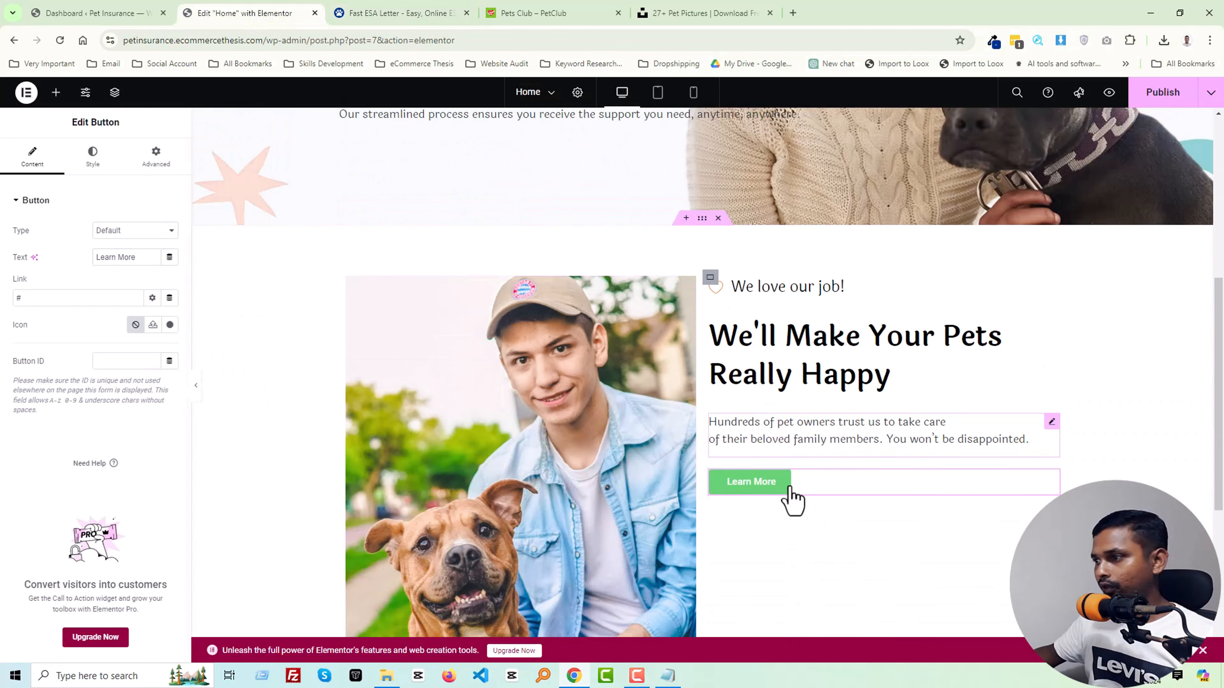
{"action": "scroll", "coordinate": [828, 492], "scroll_direction": "down", "scroll_amount": 1}
{"action": "left_click", "coordinate": [95, 159]}
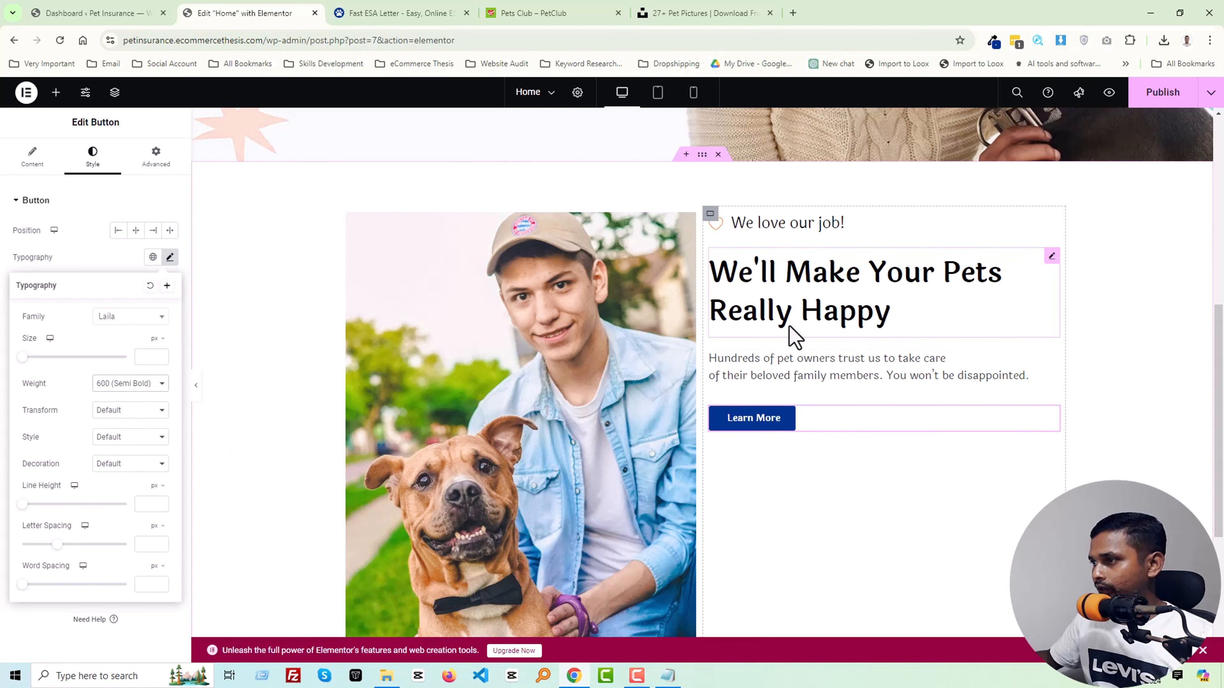
Step: Set the bottom padding of the "We'll Make Your Pets Really Happy" heading to 0 px
{"action": "left_click", "coordinate": [793, 335]}
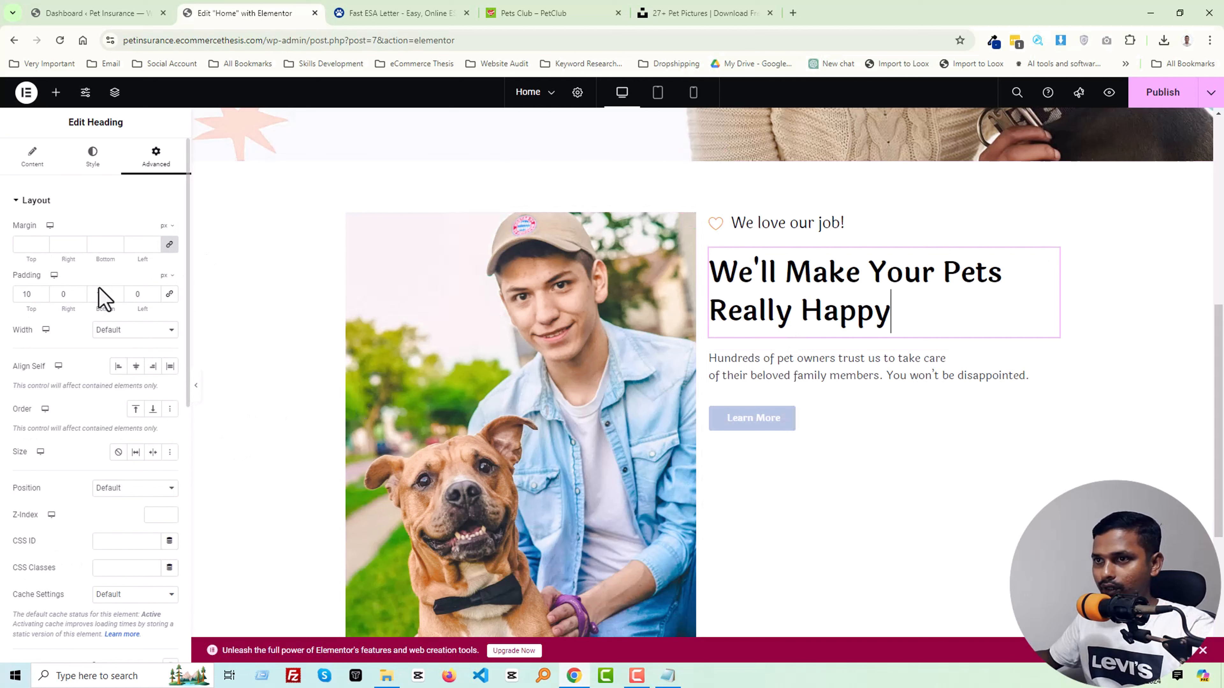
{"action": "left_click_drag", "start_coordinate": [95, 296], "coordinate": [109, 299]}
{"action": "type", "text": "0"}
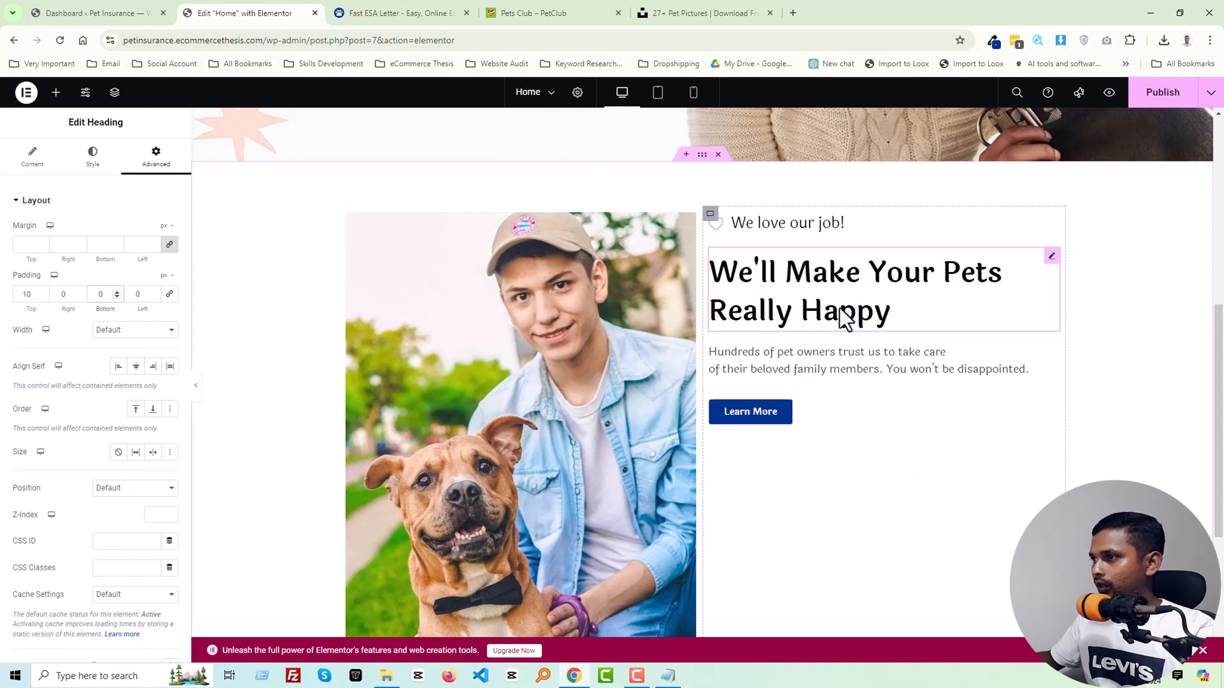
Step: Justify the content of the about section's text column to Center, also trying Space Around before returning to Center
{"action": "left_click", "coordinate": [711, 215]}
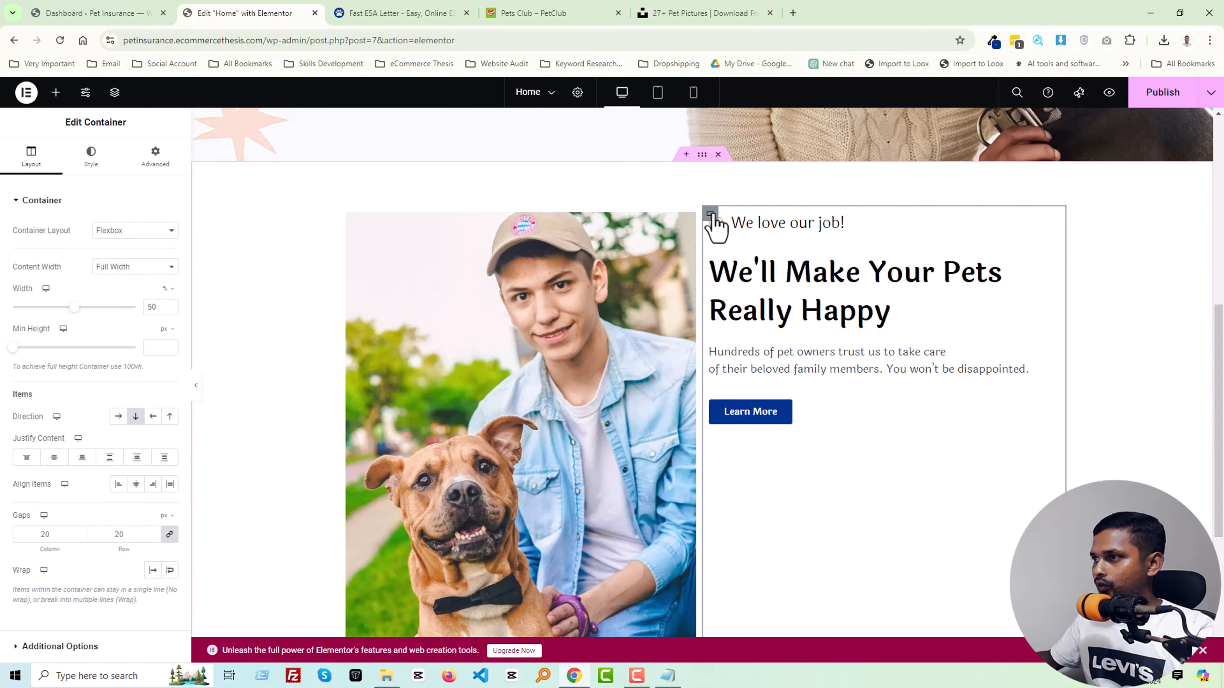
{"action": "left_click", "coordinate": [54, 458]}
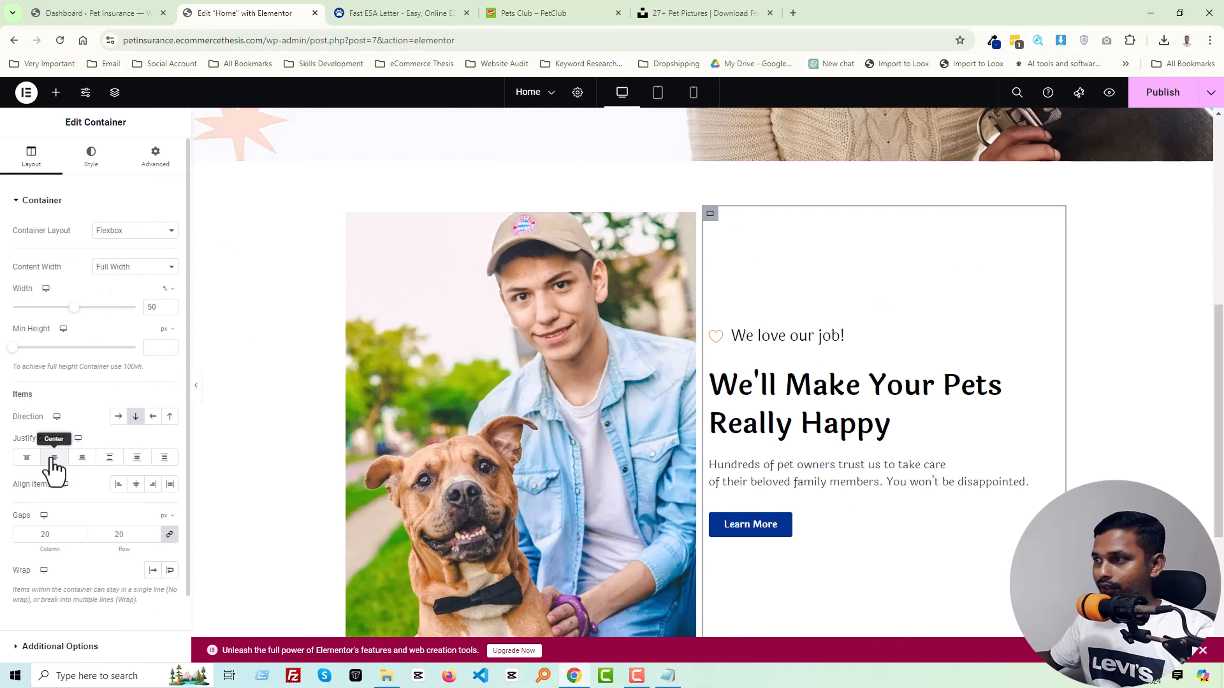
{"action": "scroll", "coordinate": [921, 257], "scroll_direction": "down", "scroll_amount": 3}
{"action": "scroll", "coordinate": [869, 282], "scroll_direction": "up", "scroll_amount": 1}
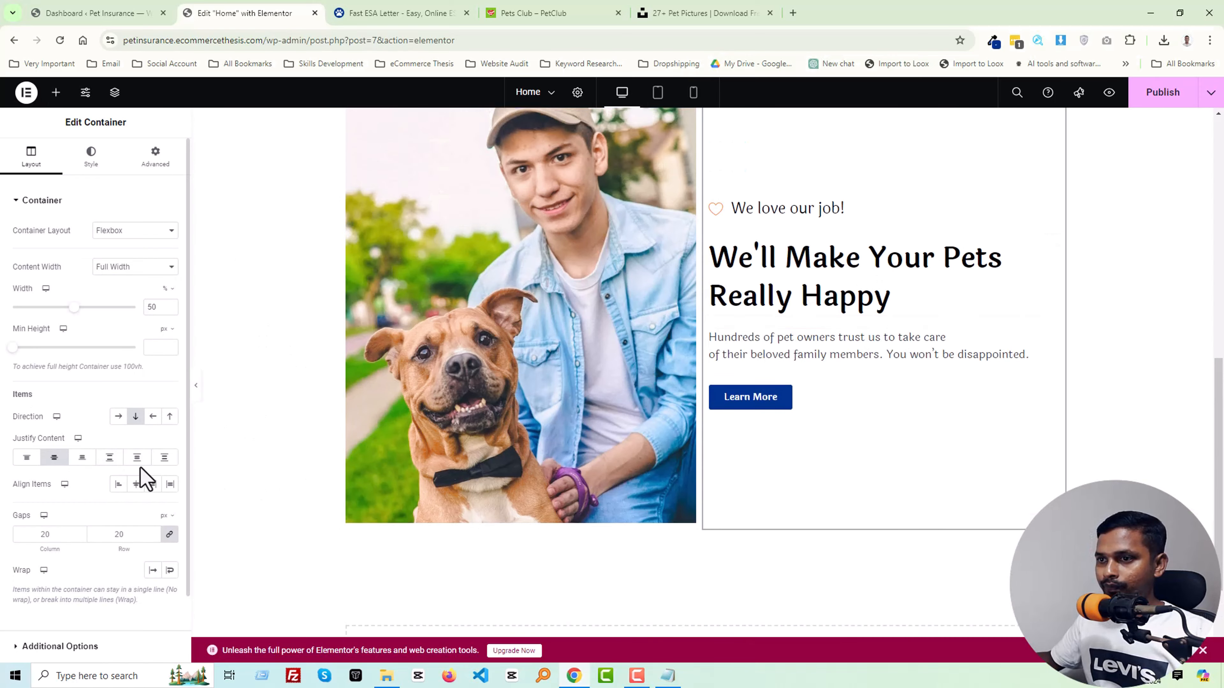
{"action": "left_click", "coordinate": [137, 458]}
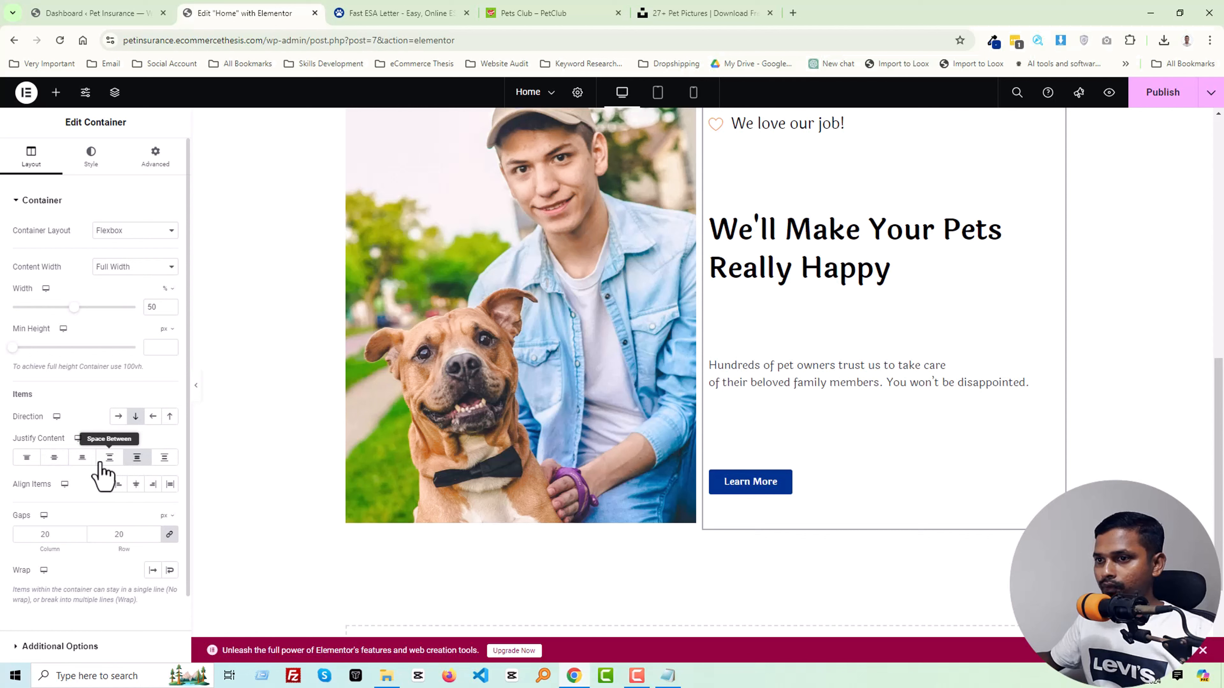
{"action": "left_click", "coordinate": [54, 458]}
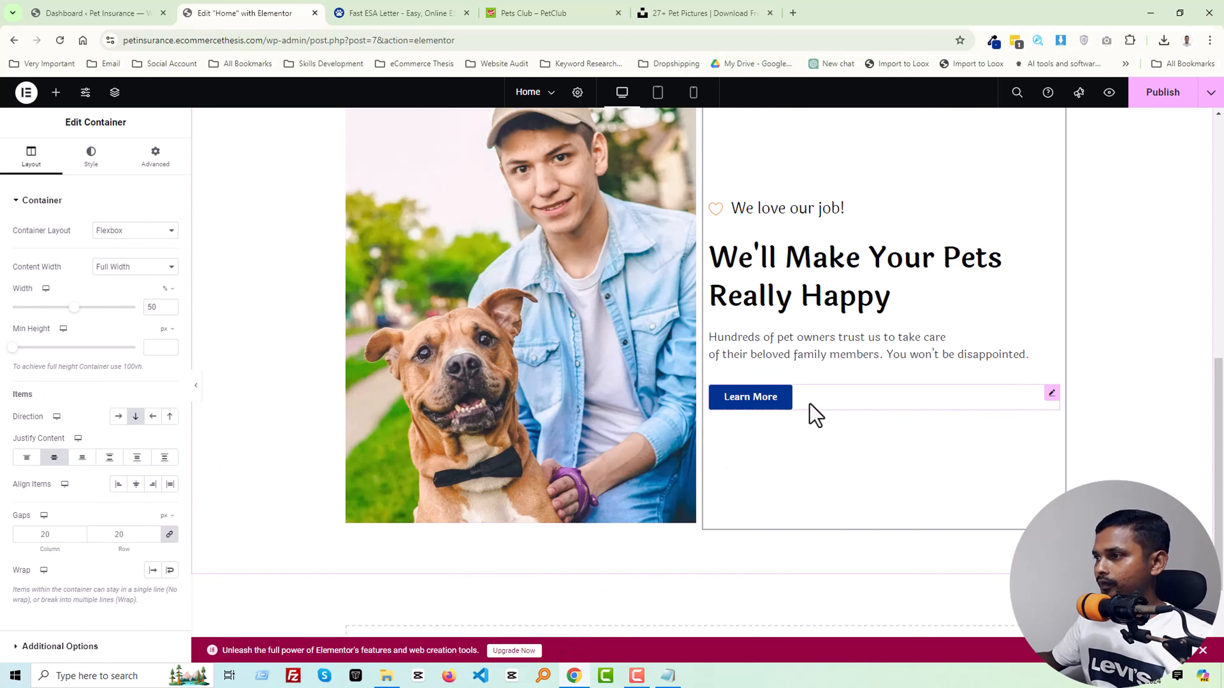
{"action": "scroll", "coordinate": [1205, 322], "scroll_direction": "up", "scroll_amount": 3}
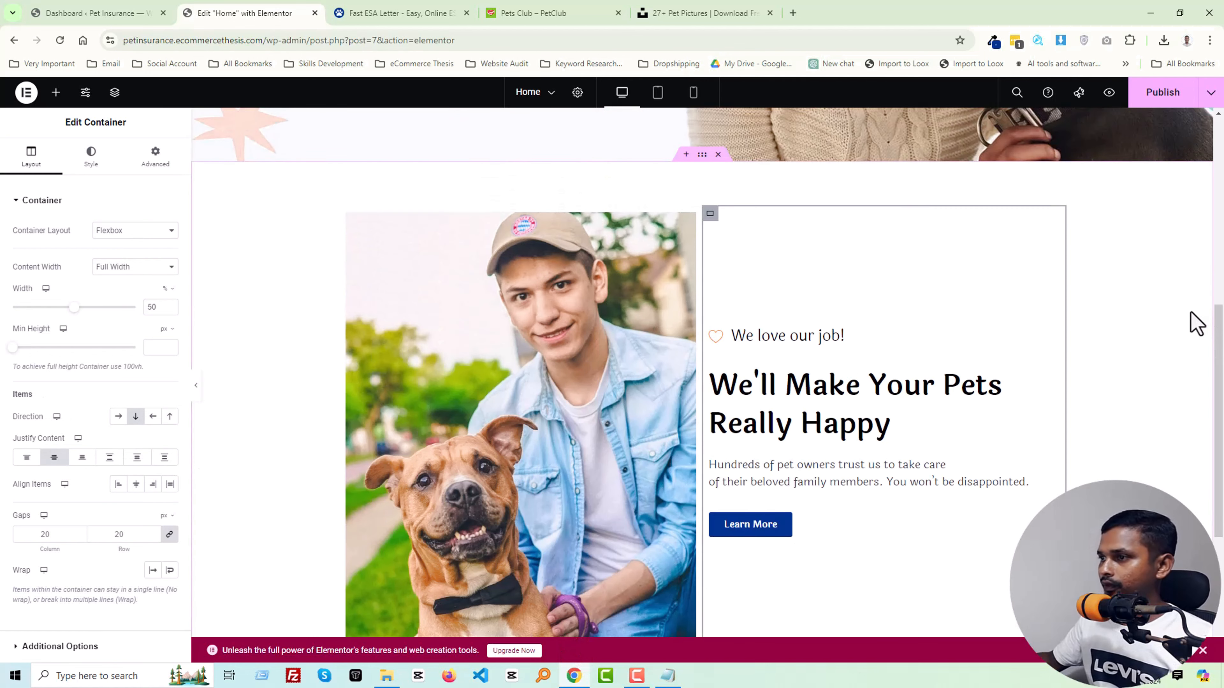
{"action": "scroll", "coordinate": [1104, 323], "scroll_direction": "down", "scroll_amount": 3}
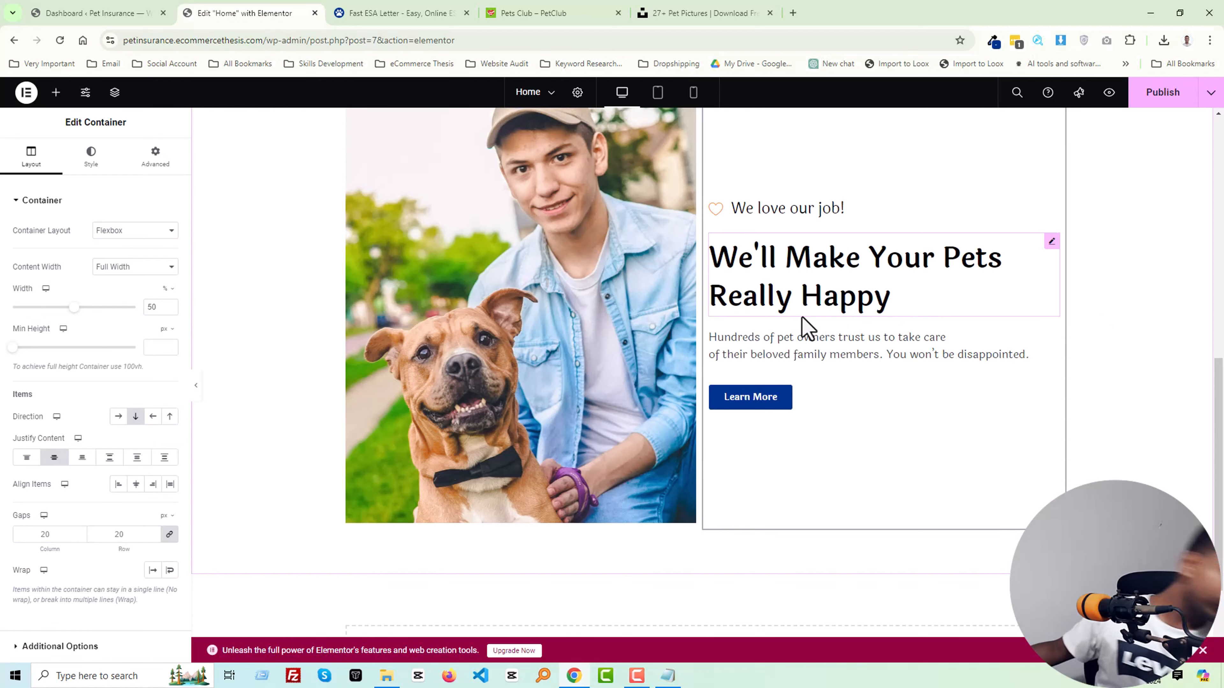
{"action": "scroll", "coordinate": [802, 320], "scroll_direction": "up", "scroll_amount": 3}
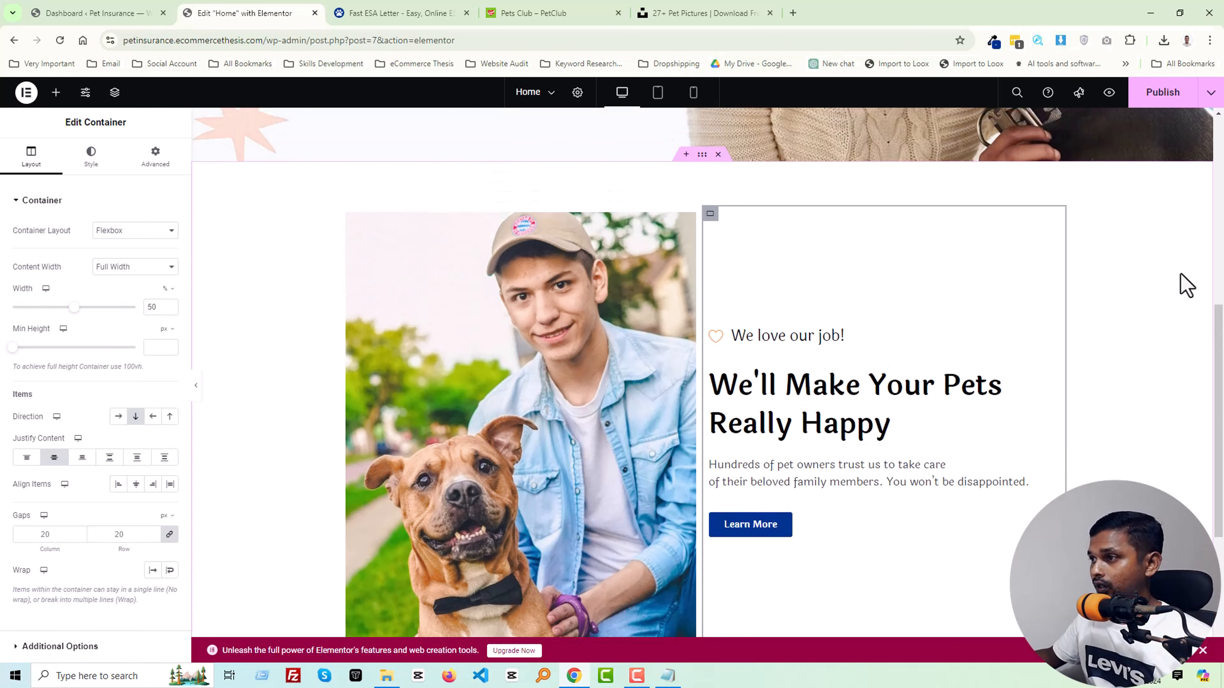
{"action": "scroll", "coordinate": [641, 337], "scroll_direction": "down", "scroll_amount": 2}
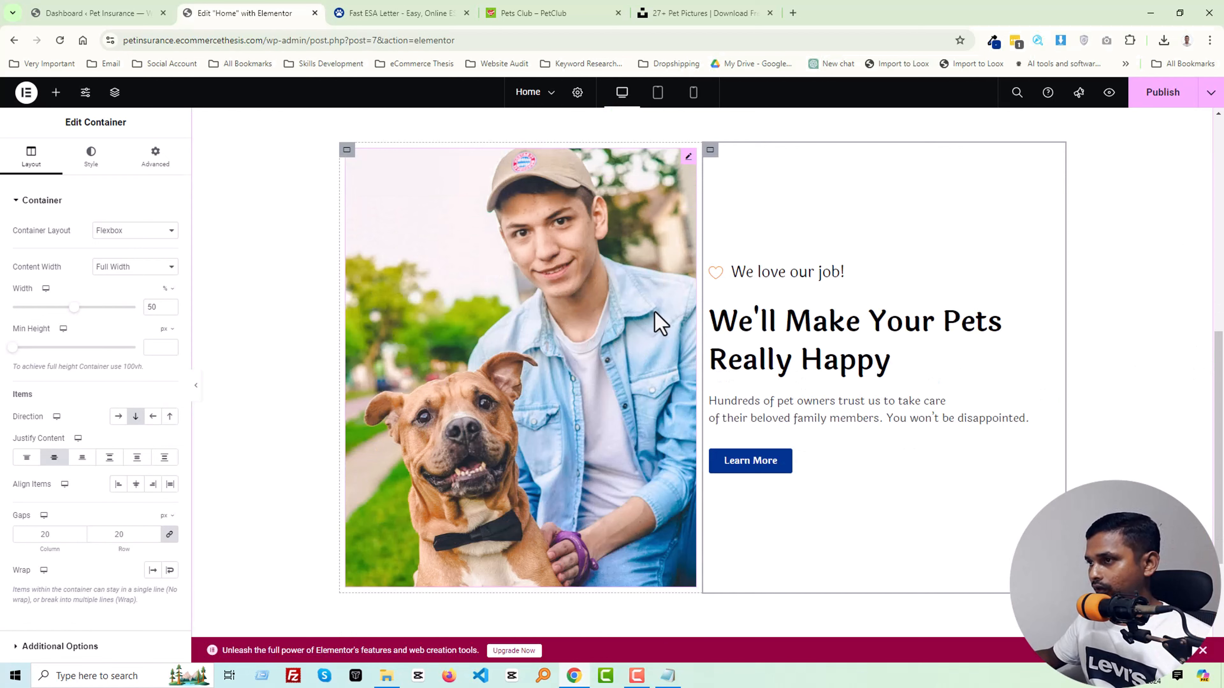
{"action": "scroll", "coordinate": [648, 311], "scroll_direction": "up", "scroll_amount": 2}
{"action": "scroll", "coordinate": [647, 294], "scroll_direction": "down", "scroll_amount": 2}
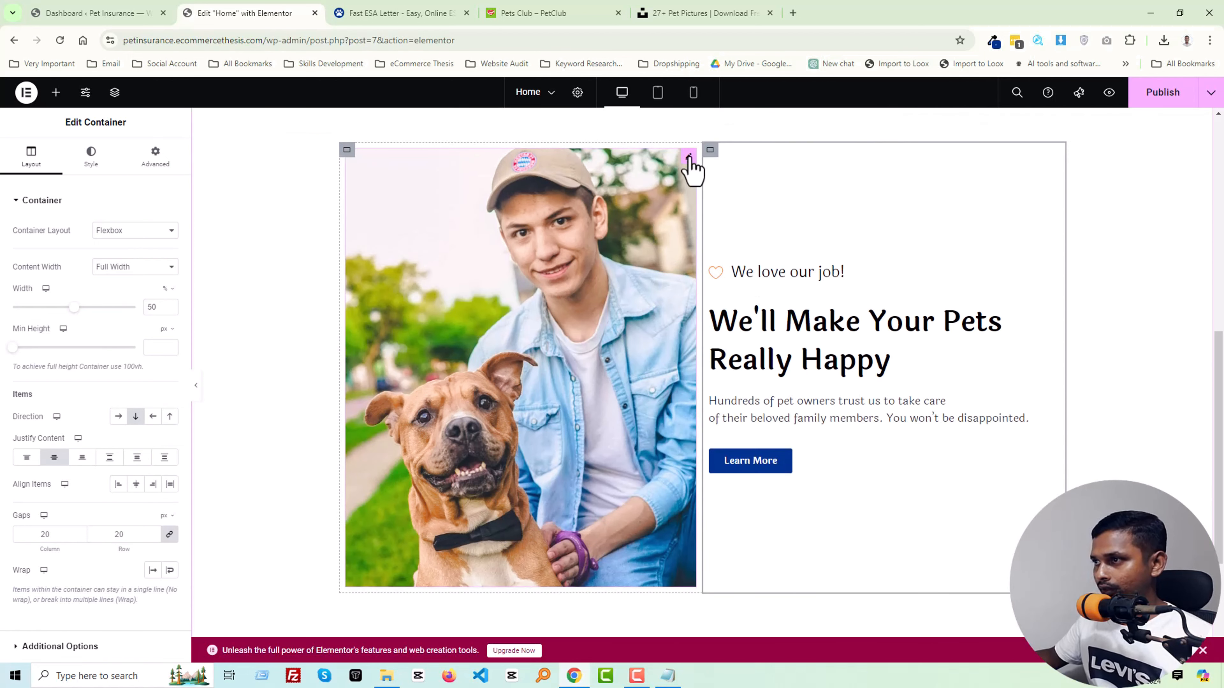
Step: Set the padding of the about section's text column to 30 px on all four sides
{"action": "left_click", "coordinate": [689, 158]}
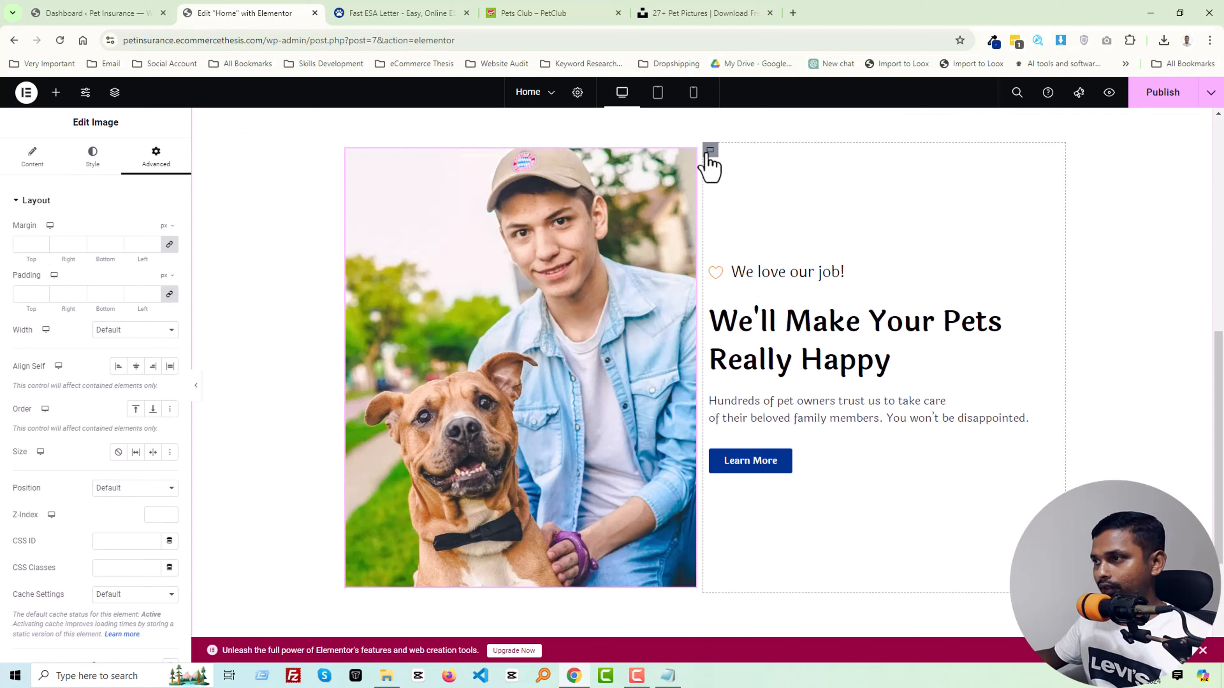
{"action": "left_click", "coordinate": [710, 150]}
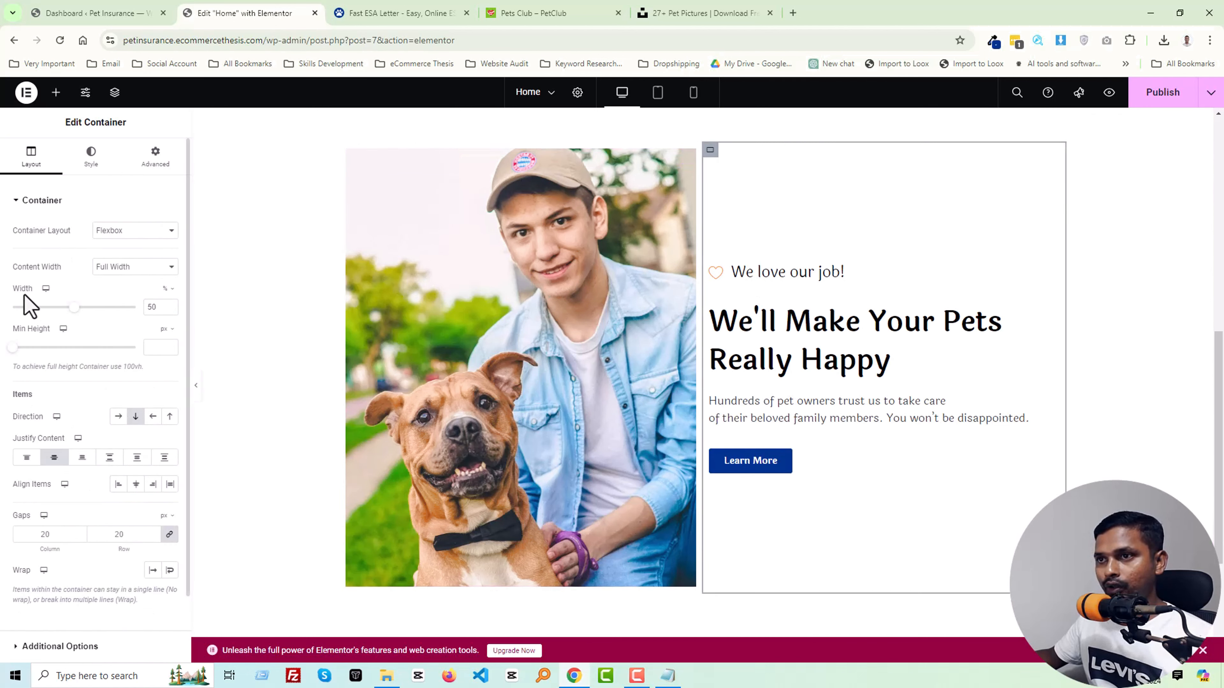
{"action": "left_click", "coordinate": [150, 166]}
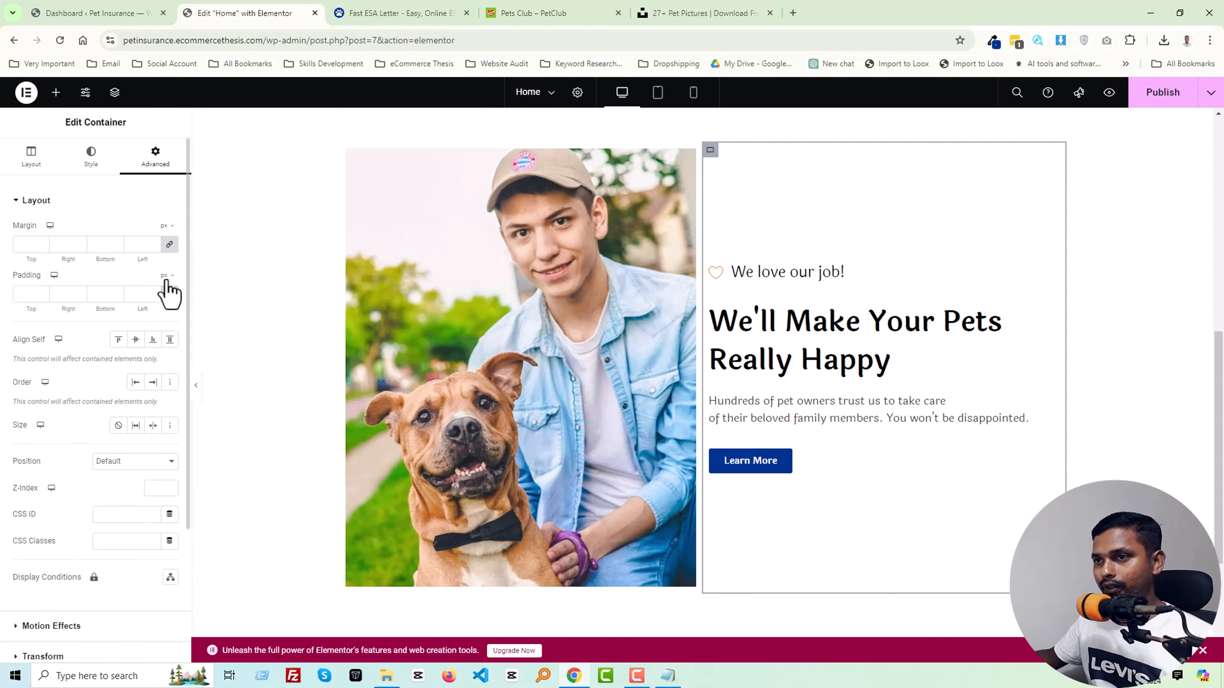
{"action": "left_click", "coordinate": [169, 294]}
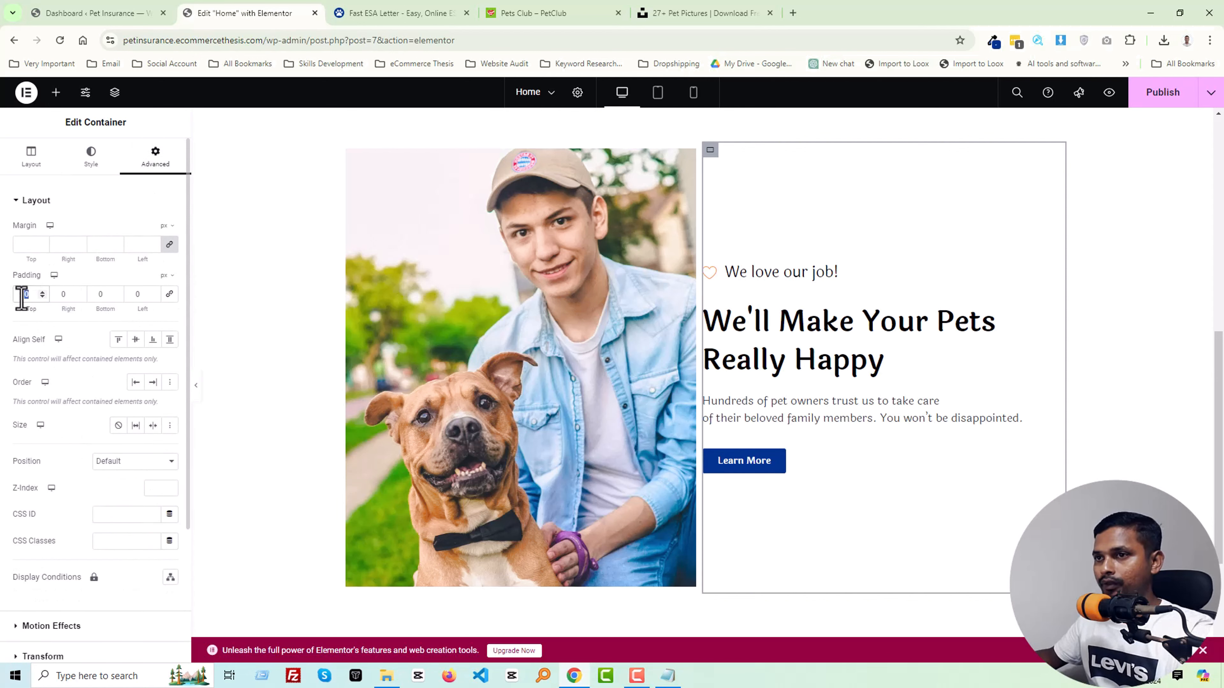
{"action": "key", "text": "Up"}
{"action": "key", "text": "Up"}
{"action": "key", "text": "Up"}
{"action": "key", "text": "Up"}
{"action": "key", "text": "Up"}
{"action": "key", "text": "Up"}
{"action": "key", "text": "Up"}
{"action": "key", "text": "Up"}
{"action": "key", "text": "Up"}
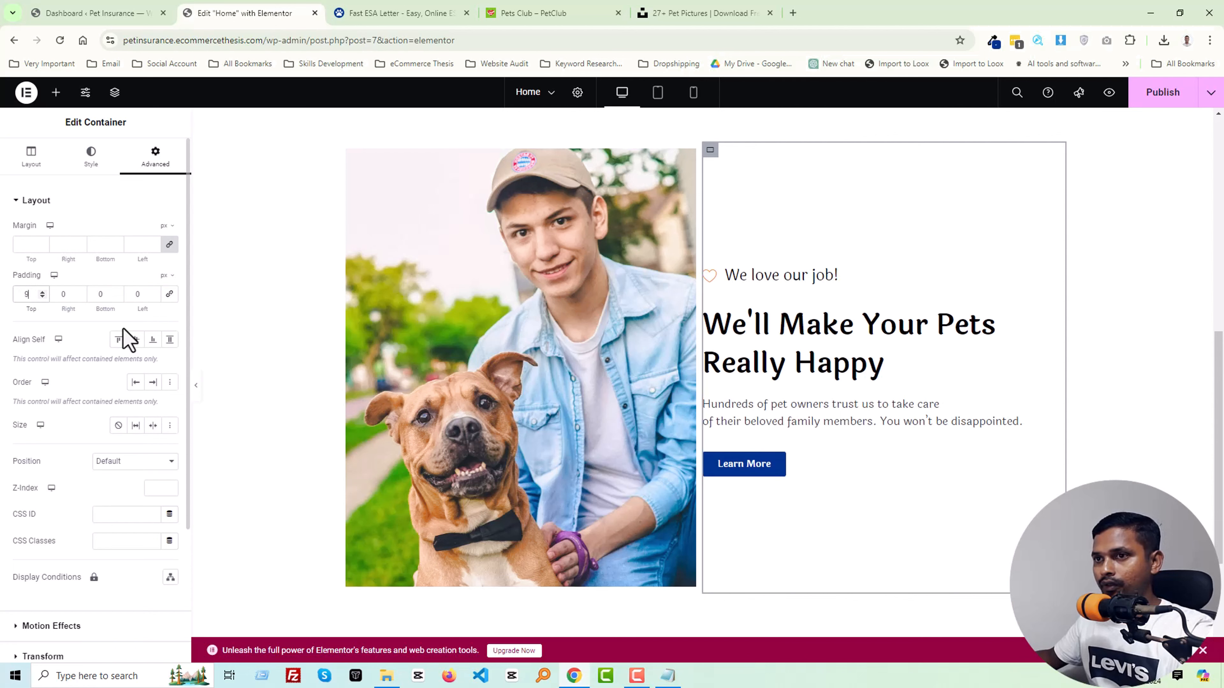
{"action": "left_click", "coordinate": [171, 296]}
{"action": "key", "text": "Up"}
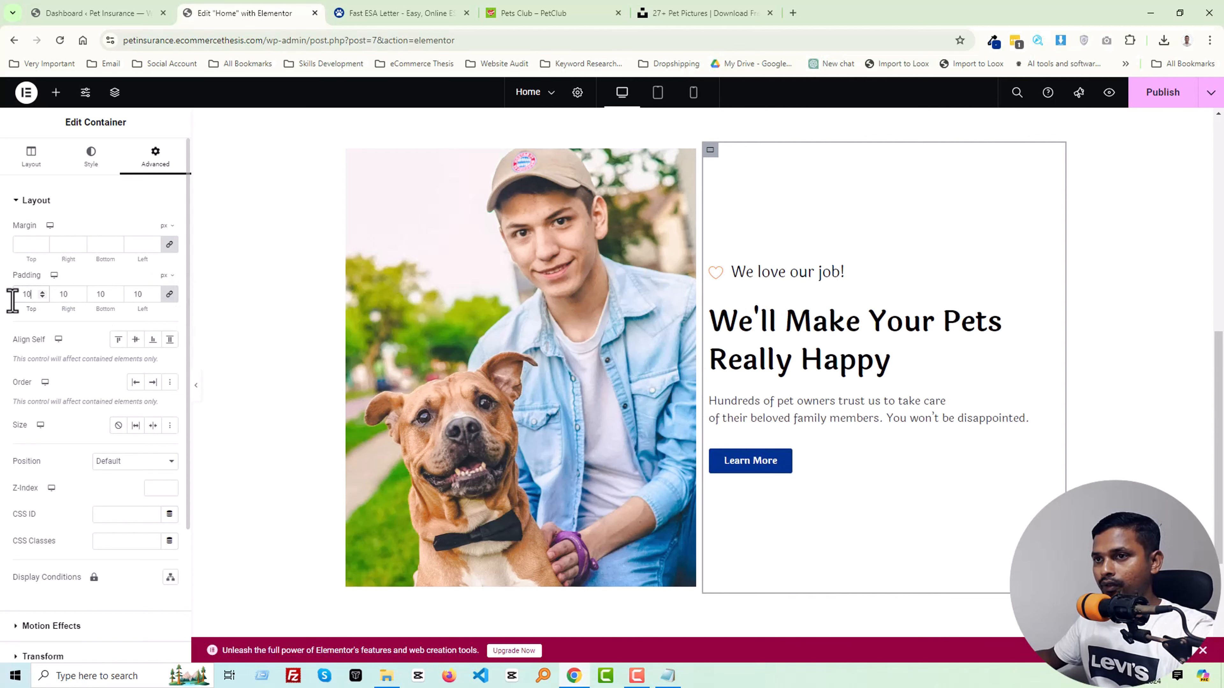
{"action": "key", "text": "Up"}
{"action": "key", "text": "Up"}
{"action": "key", "text": "Up"}
{"action": "key", "text": "Up"}
{"action": "key", "text": "Up"}
{"action": "key", "text": "Up"}
{"action": "key", "text": "Up"}
{"action": "key", "text": "Up"}
{"action": "key", "text": "Up"}
{"action": "key", "text": "Up"}
{"action": "key", "text": "Up"}
{"action": "key", "text": "Up"}
{"action": "key", "text": "Up"}
{"action": "key", "text": "Up"}
{"action": "key", "text": "Up"}
{"action": "key", "text": "Up"}
{"action": "key", "text": "Up"}
{"action": "key", "text": "Up"}
{"action": "key", "text": "Up"}
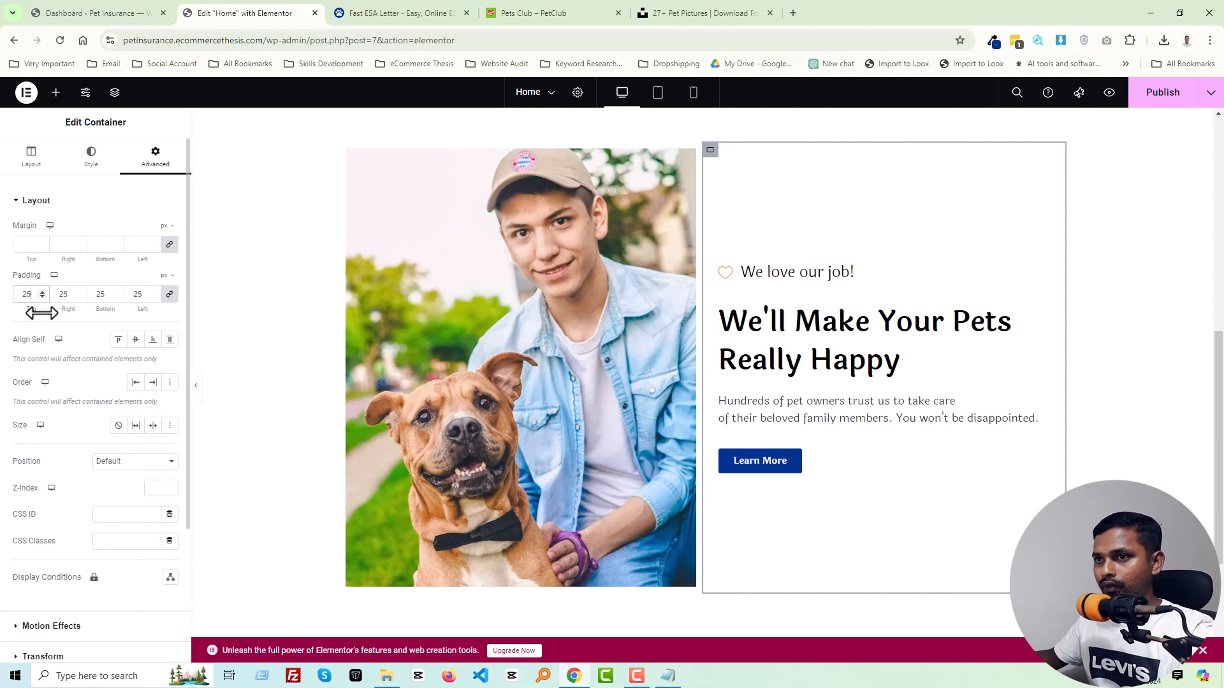
{"action": "key", "text": "Up"}
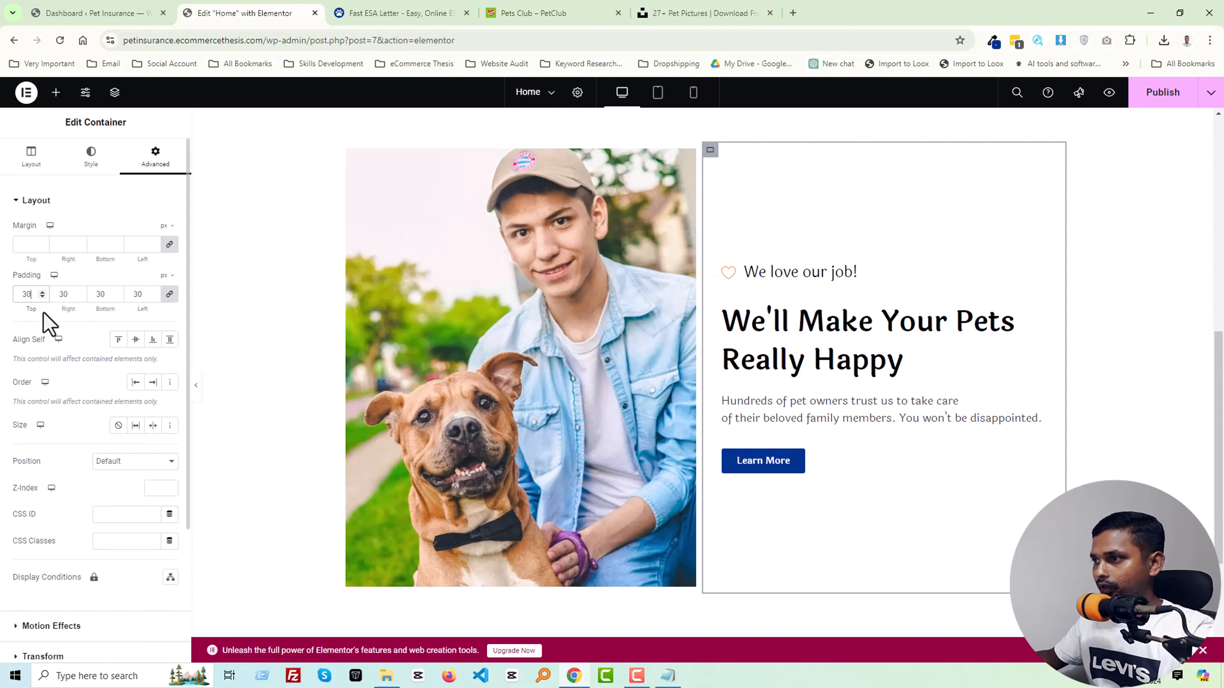
Step: Unlink the text column's padding values and set its top and bottom padding to 0 px
{"action": "left_click", "coordinate": [170, 296]}
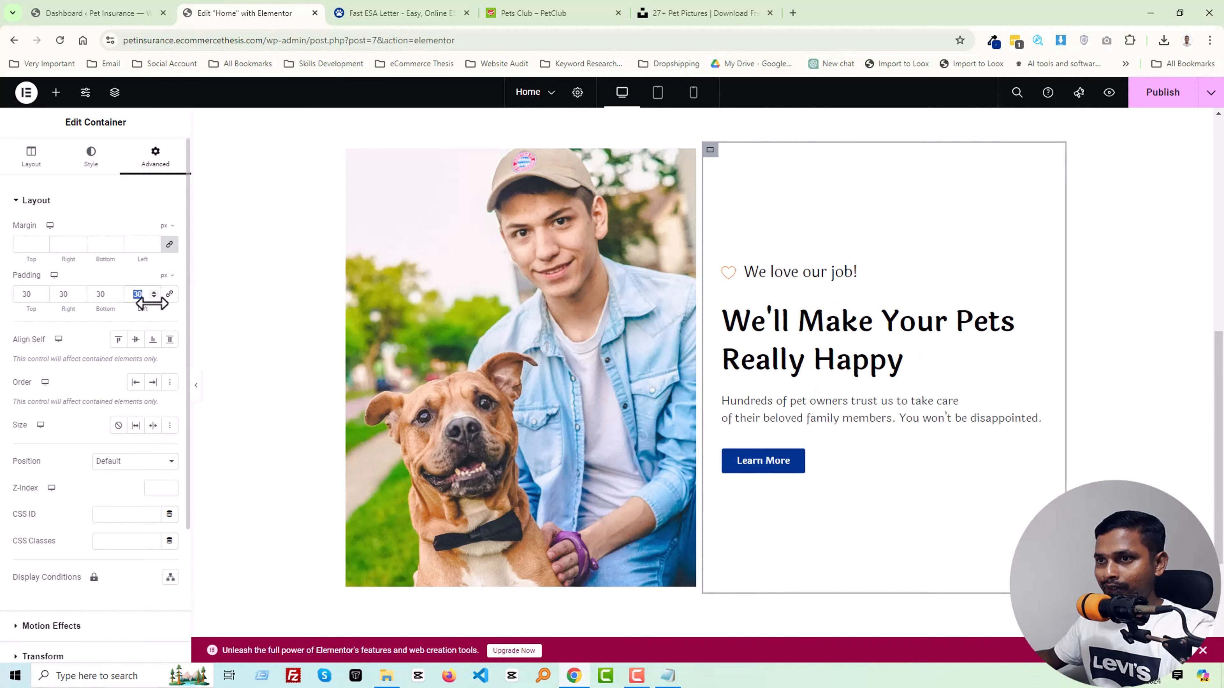
{"action": "double_click", "coordinate": [94, 296]}
{"action": "type", "text": "0"}
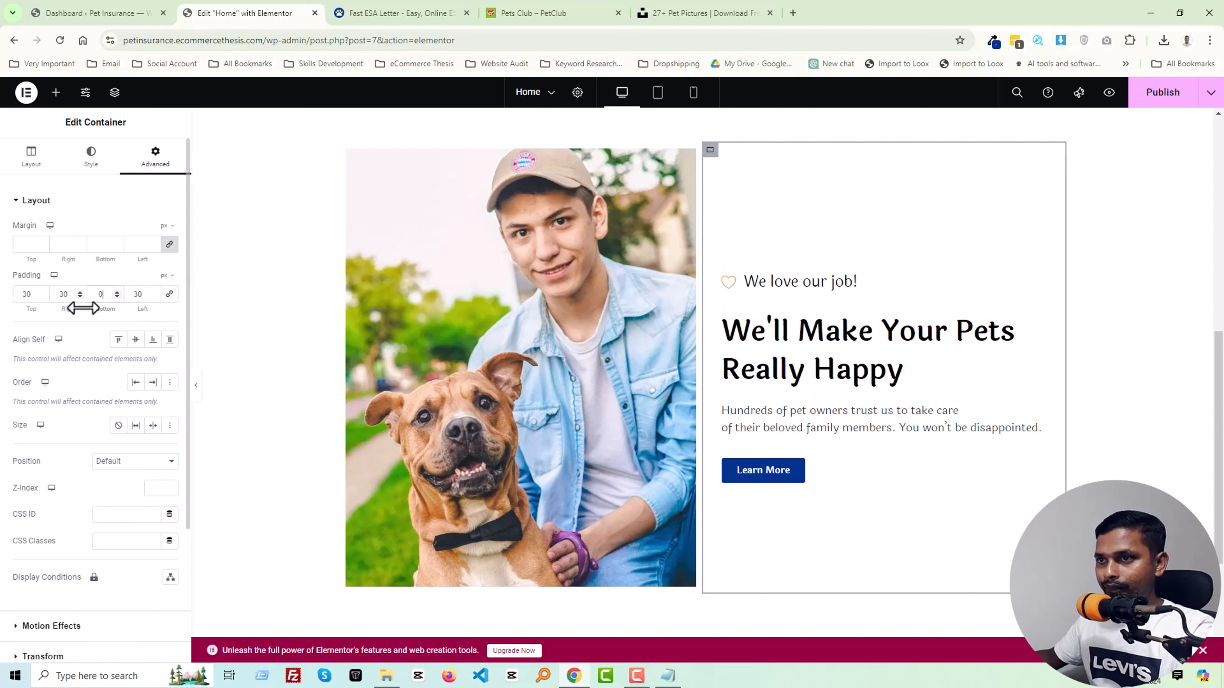
{"action": "double_click", "coordinate": [35, 295]}
{"action": "type", "text": "0"}
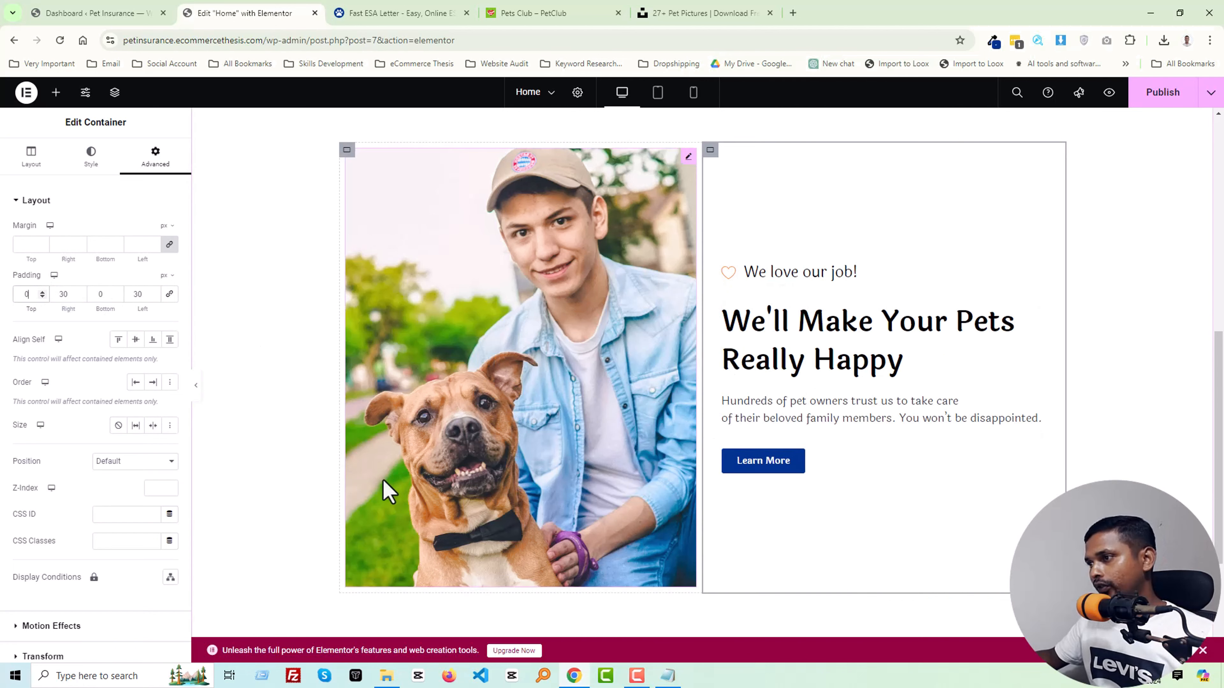
{"action": "scroll", "coordinate": [757, 386], "scroll_direction": "down", "scroll_amount": 3}
{"action": "scroll", "coordinate": [766, 389], "scroll_direction": "up", "scroll_amount": 4}
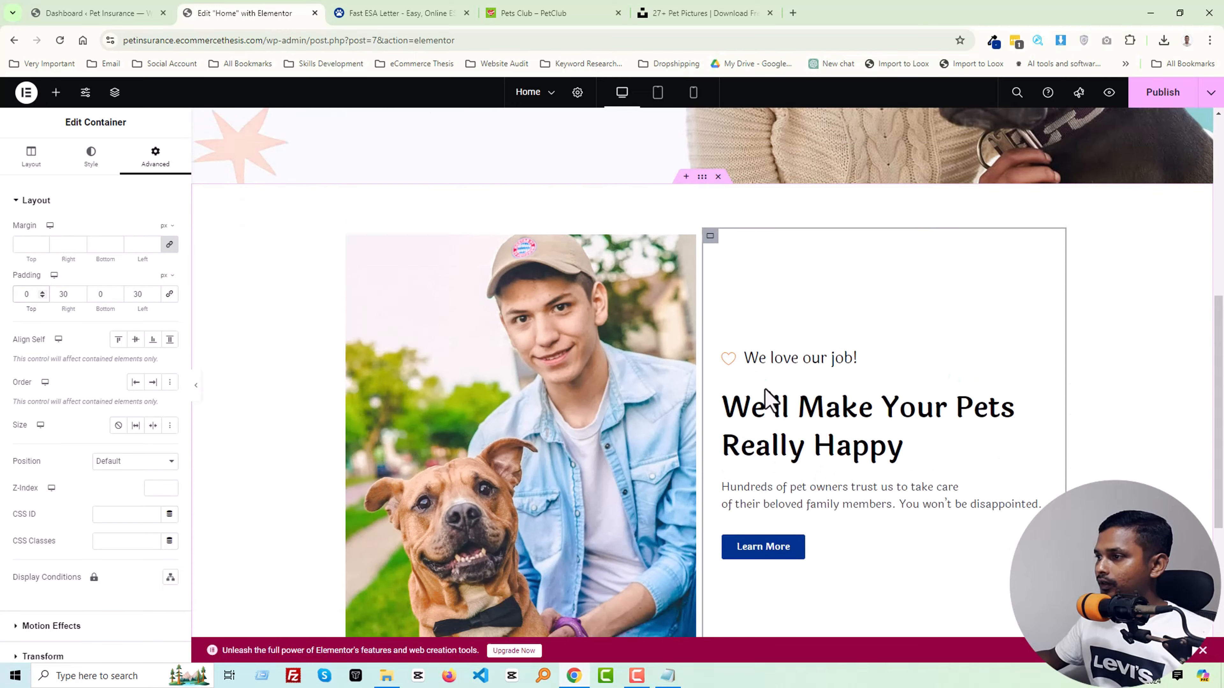
{"action": "scroll", "coordinate": [792, 405], "scroll_direction": "down", "scroll_amount": 2}
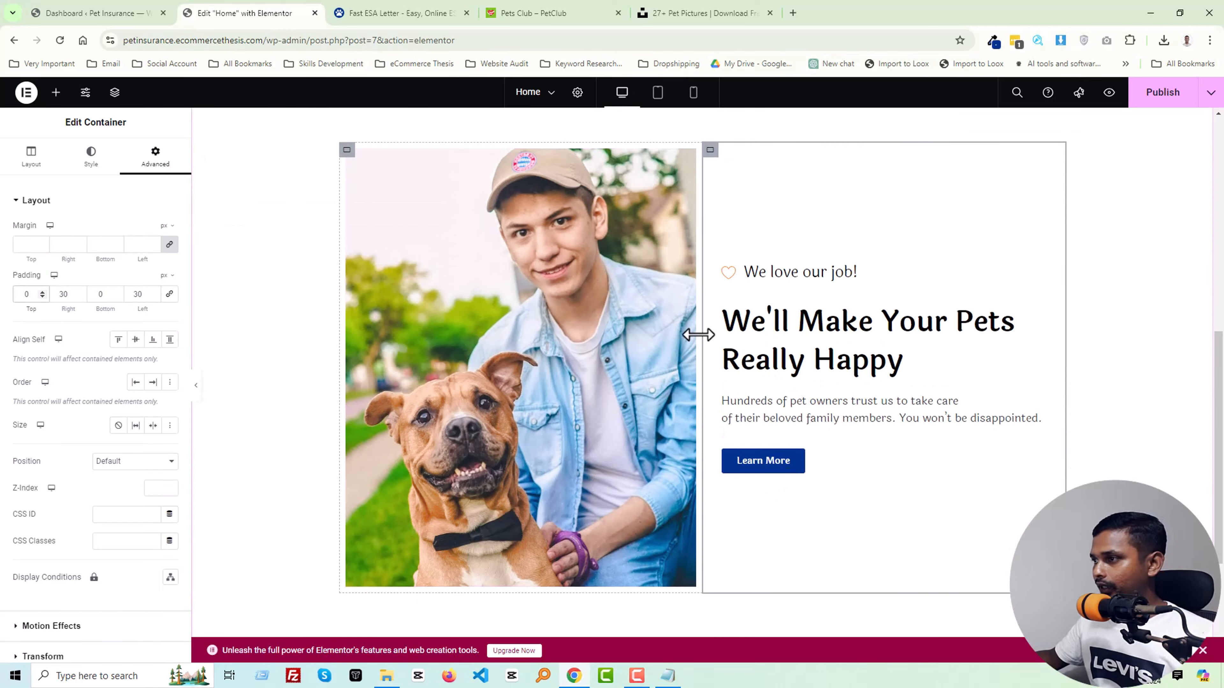
{"action": "left_click", "coordinate": [823, 346]}
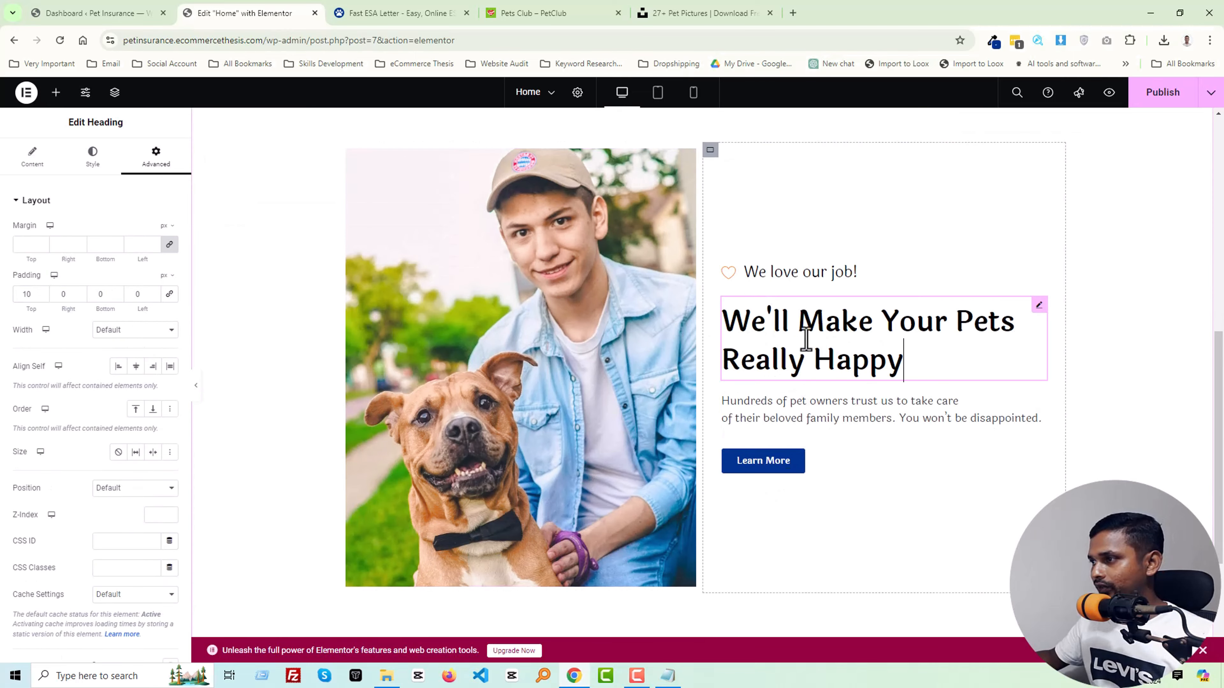
{"action": "left_click", "coordinate": [34, 162]}
{"action": "left_click", "coordinate": [113, 159]}
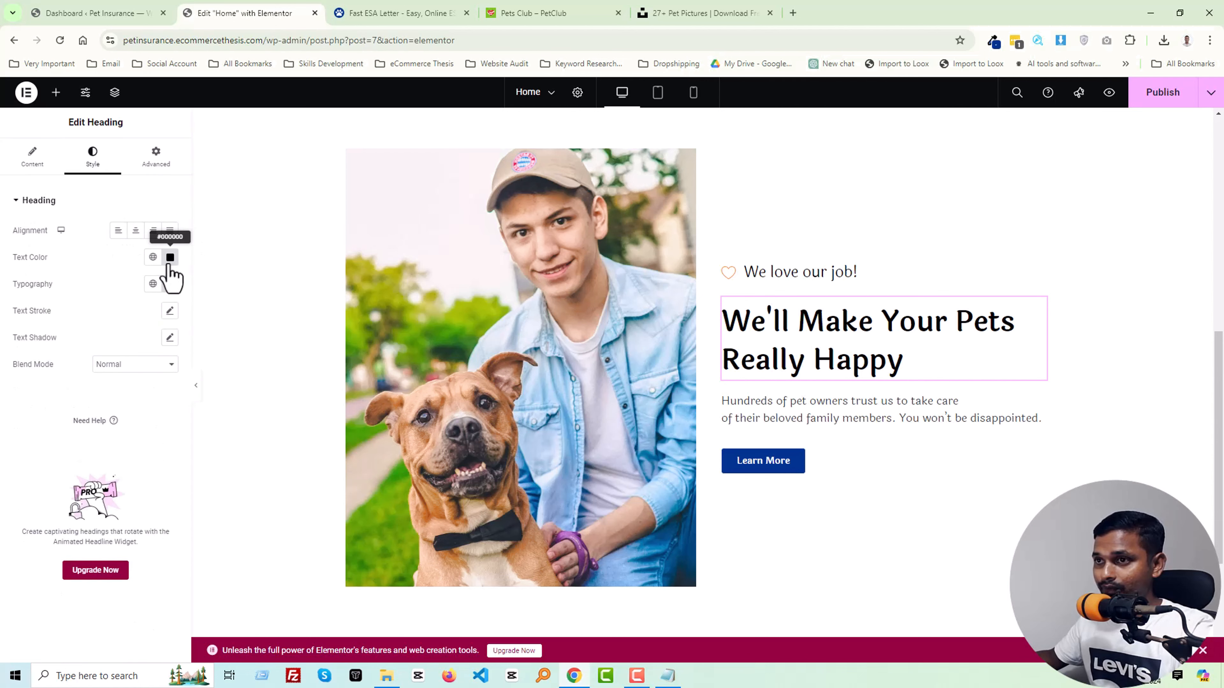
{"action": "left_click", "coordinate": [169, 285]}
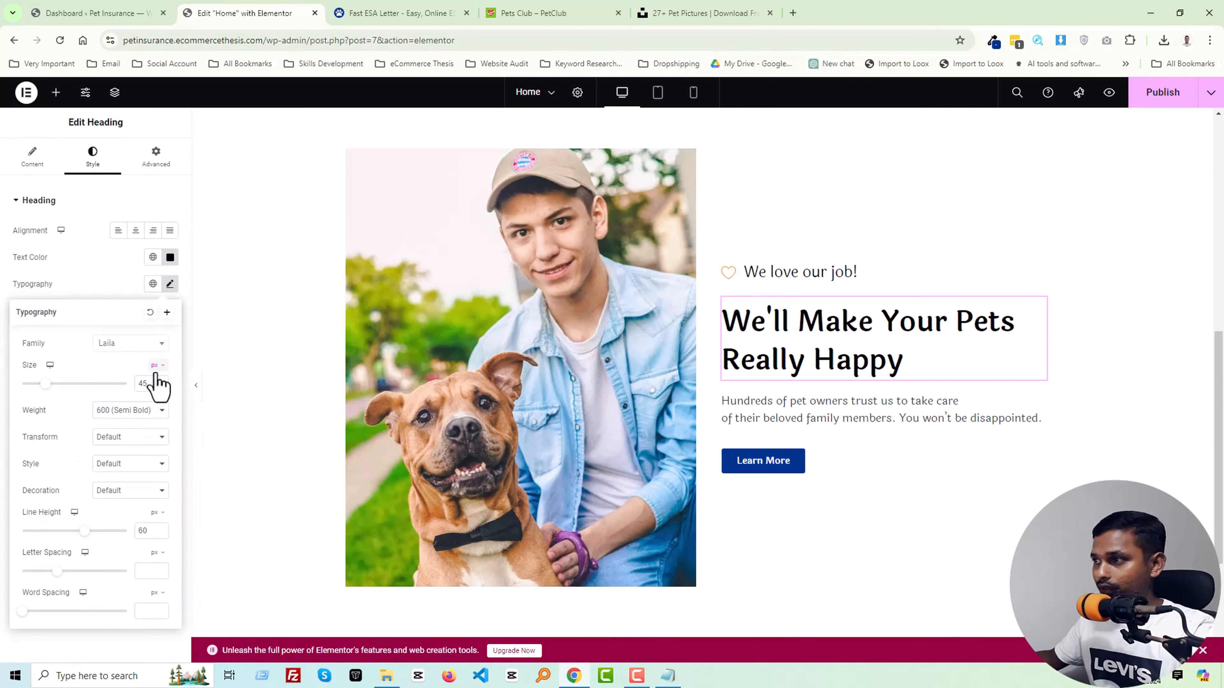
Step: Remove the line break after "take care" in the paragraph below the "We'll Make Your Pets Really Happy" heading
{"action": "left_click", "coordinate": [917, 420]}
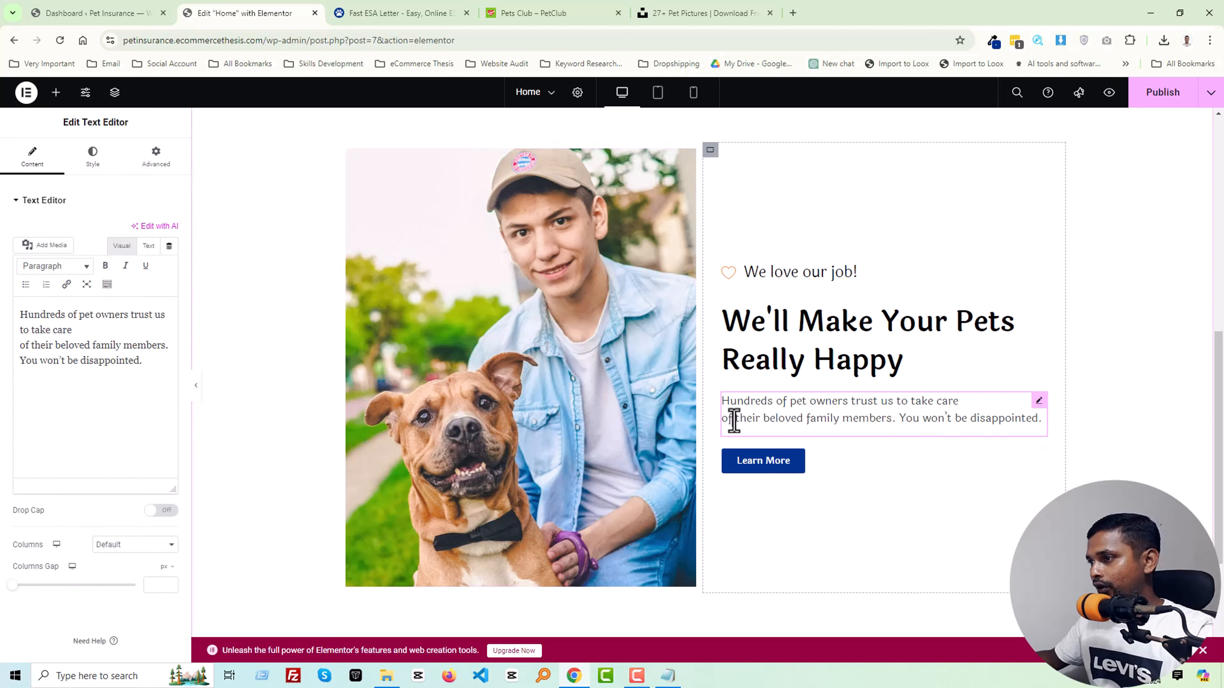
{"action": "key", "text": "BackSpace"}
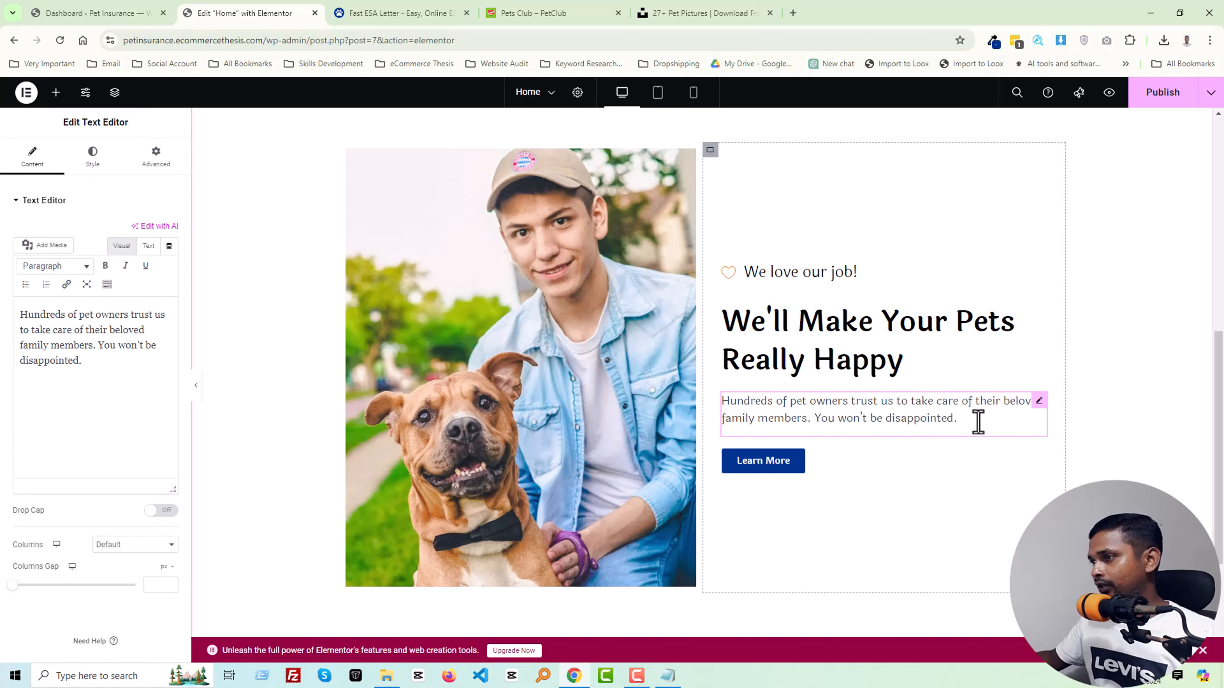
Step: Search Google for "lorem ipsum", copy lipsum.com's "What is Lorem Ipsum?" passage up to "type specimen book.", and return to the Elementor page
{"action": "left_click", "coordinate": [793, 14]}
{"action": "type", "text": "lore"}
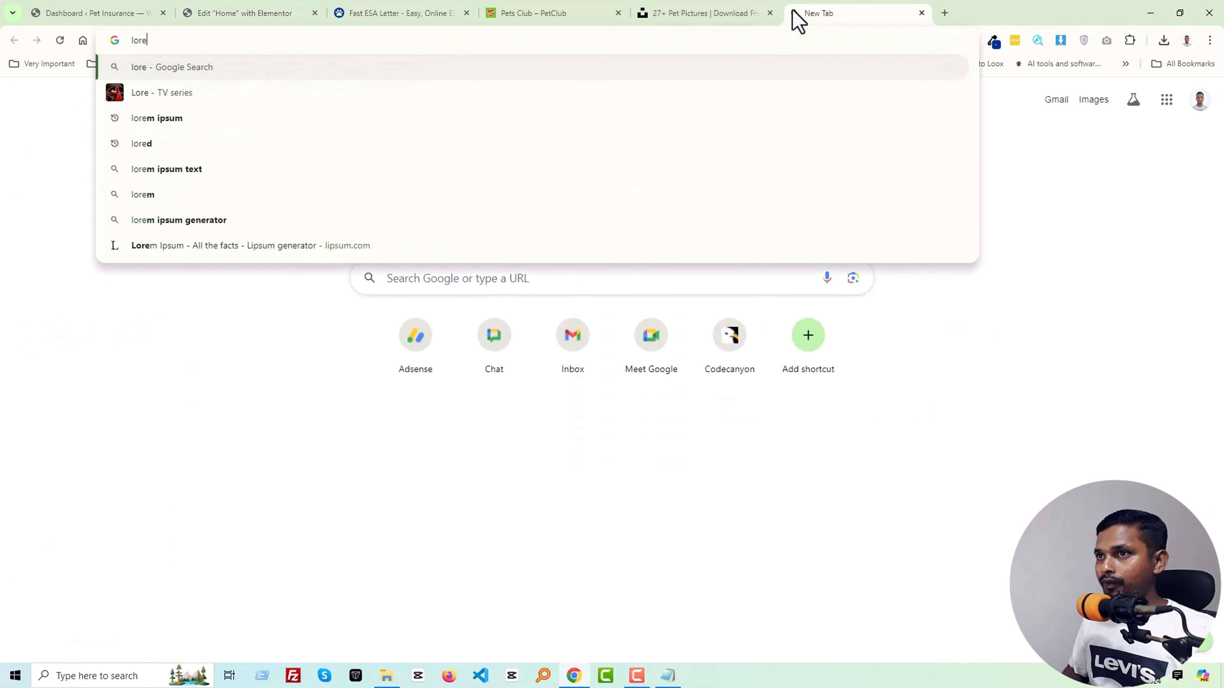
{"action": "key", "text": "Down"}
{"action": "key", "text": "Down"}
{"action": "key", "text": "Return"}
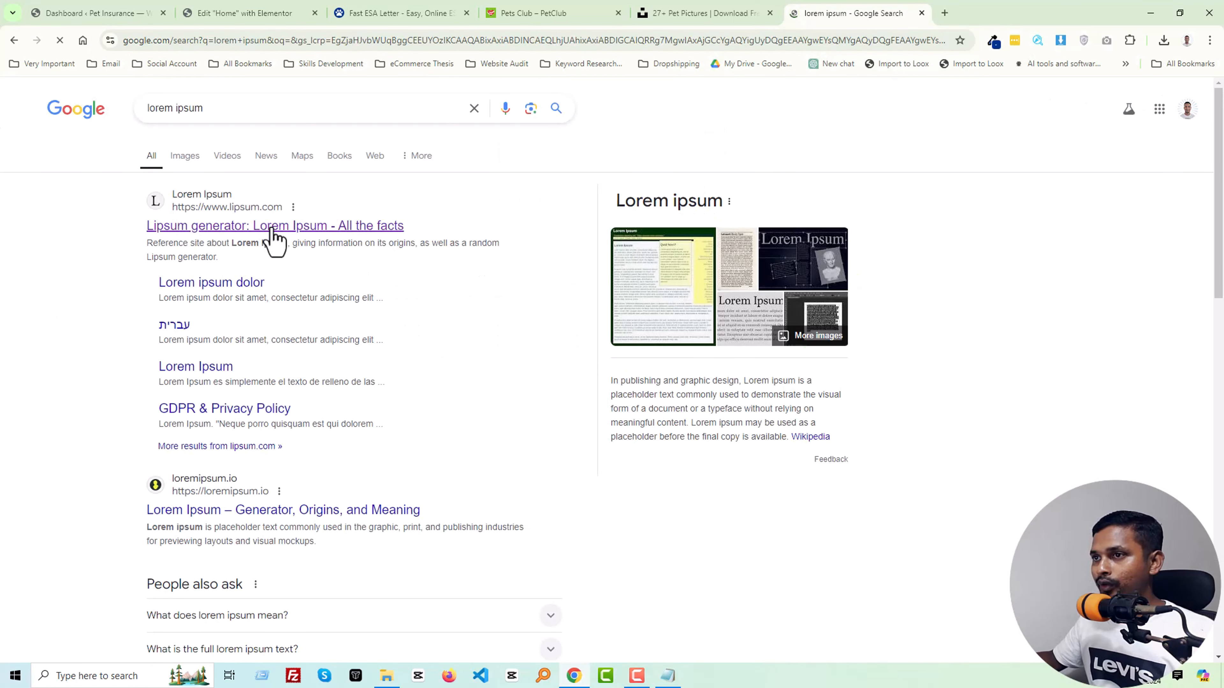
{"action": "left_click", "coordinate": [363, 231]}
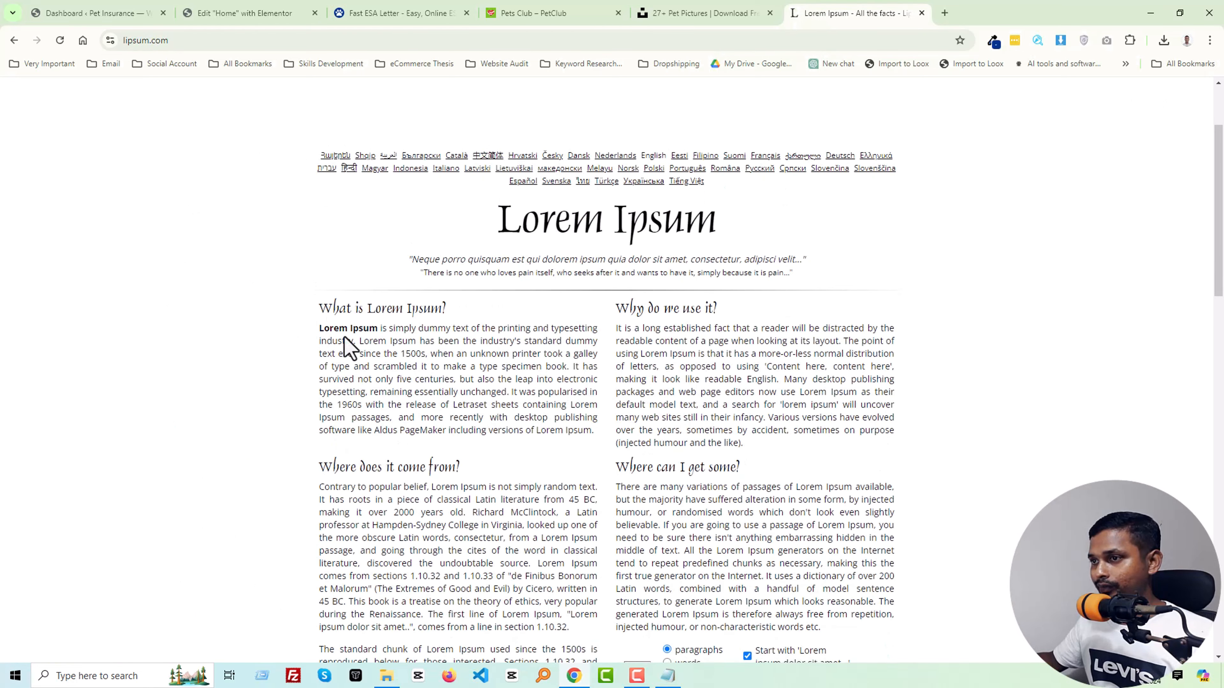
{"action": "left_click_drag", "start_coordinate": [319, 328], "coordinate": [570, 368]}
{"action": "key", "text": "ctrl+c"}
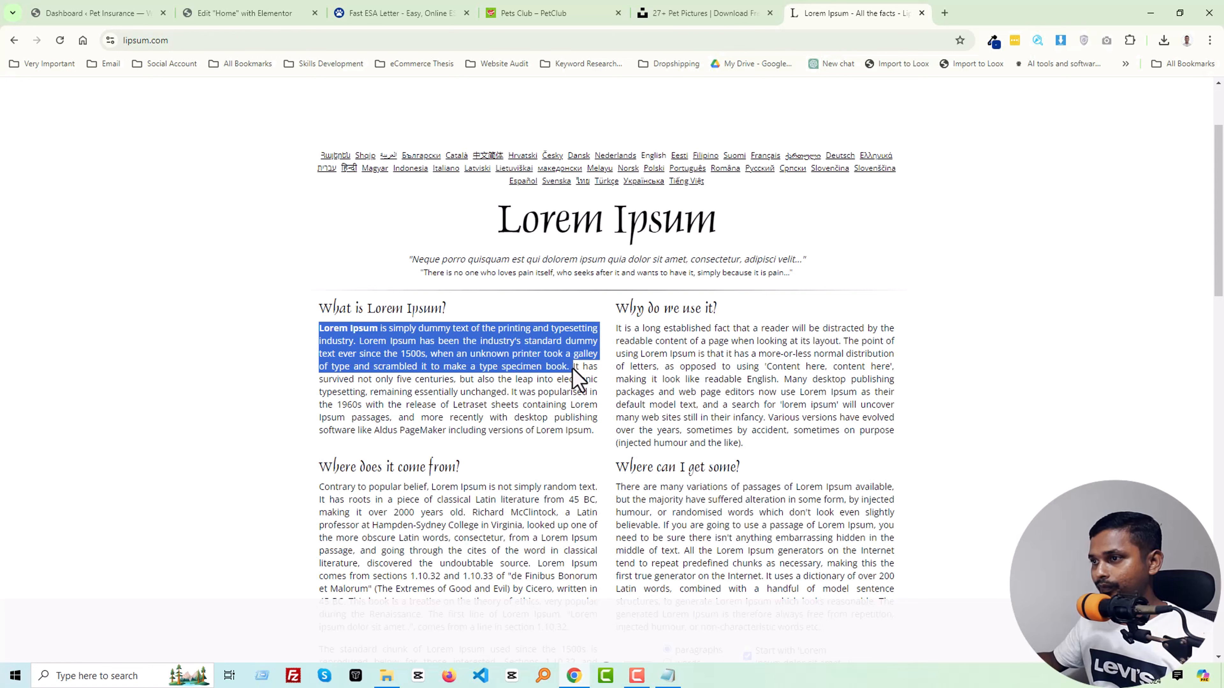
{"action": "left_click", "coordinate": [254, 14]}
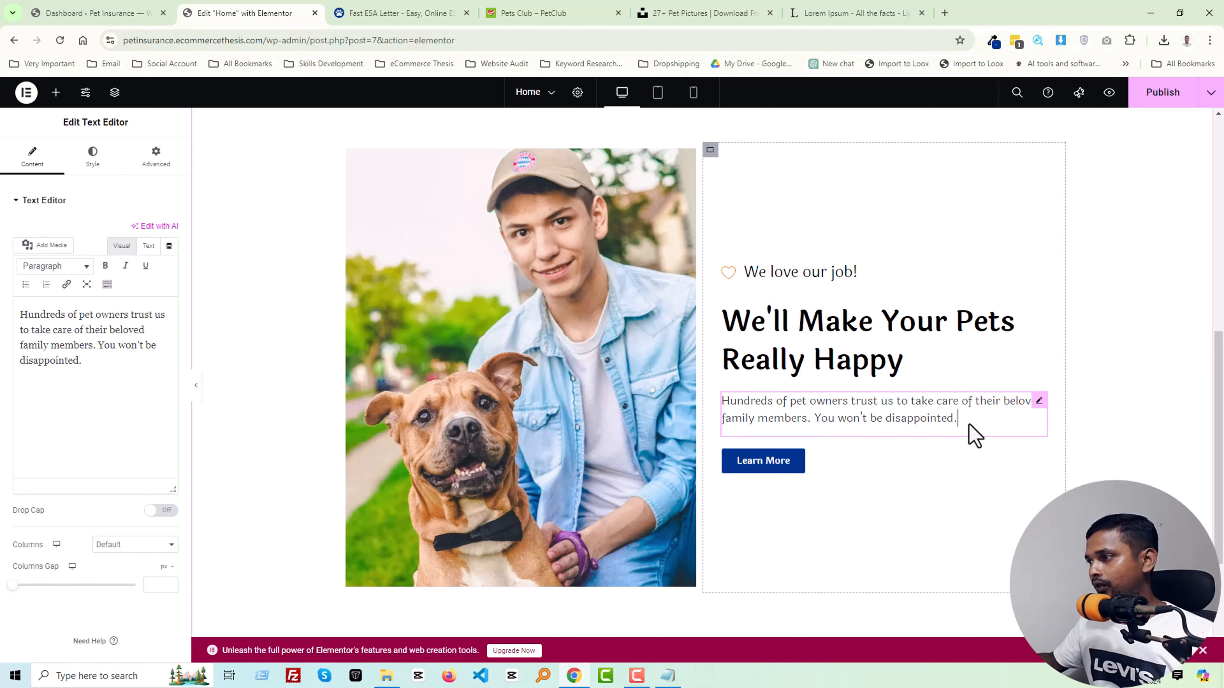
Step: Try to paste the copied Lorem Ipsum passage after the paragraph directly on the page canvas
{"action": "left_click", "coordinate": [973, 436]}
{"action": "key", "text": "ctrl+v"}
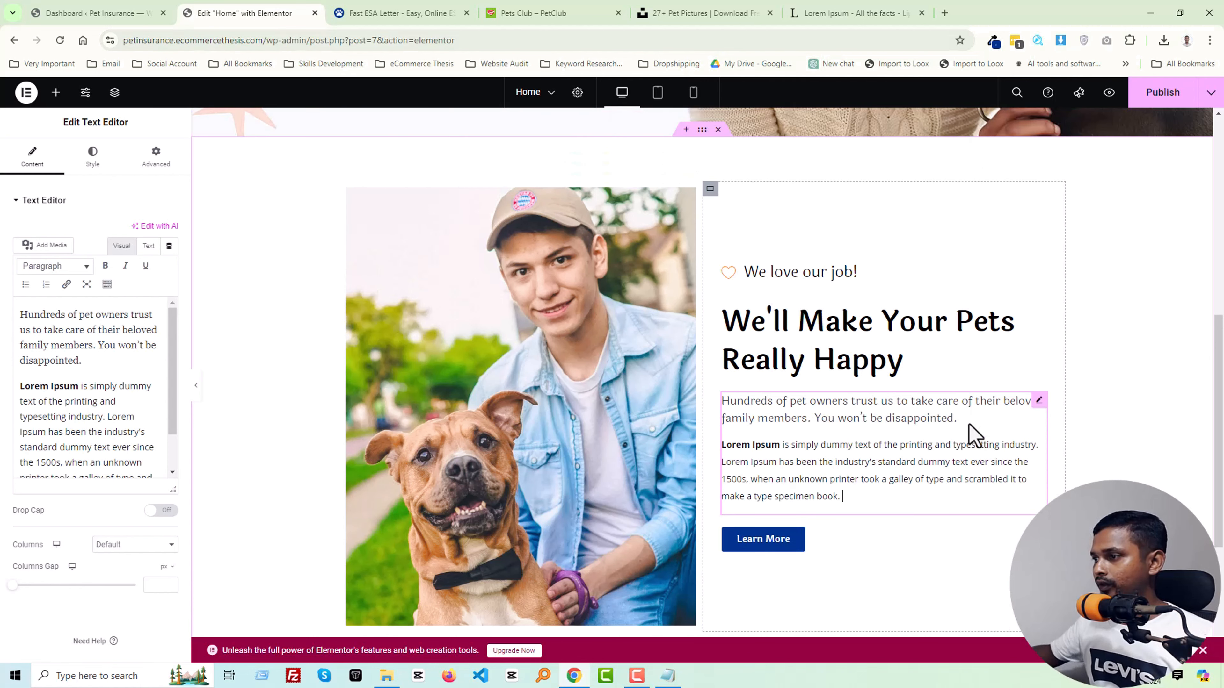
{"action": "key", "text": "ctrl+z"}
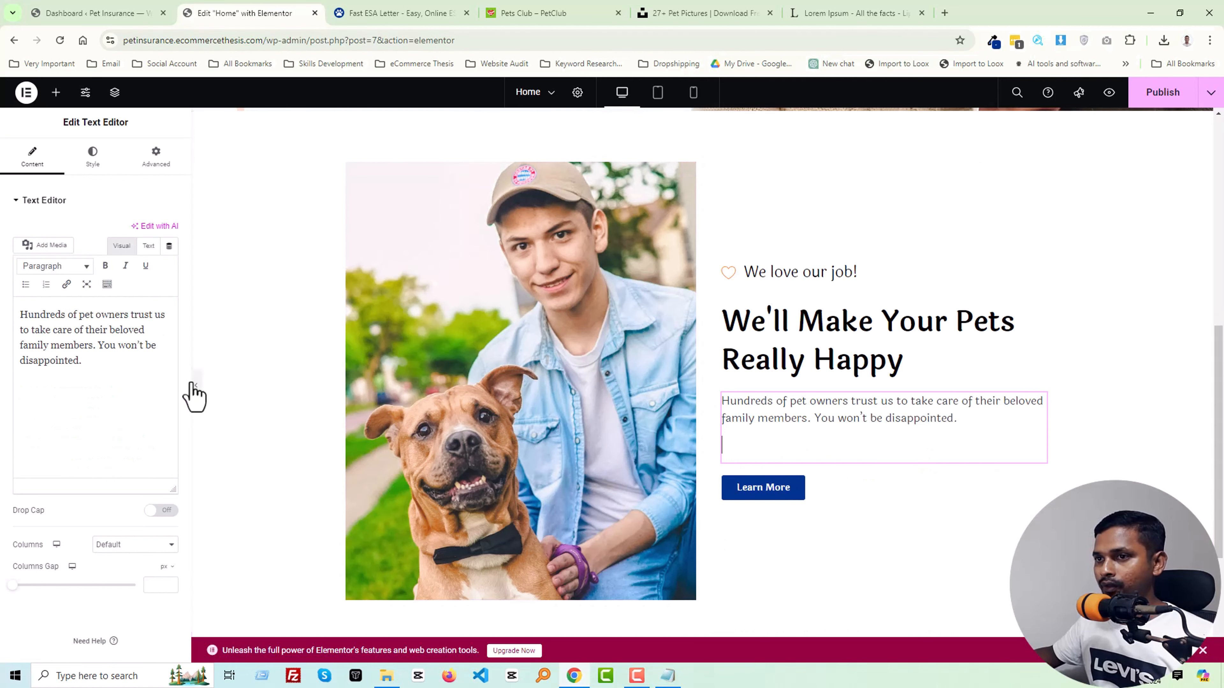
Step: Add the copied Lorem Ipsum passage as a second paragraph in the text widget's editor and remove the empty line after it
{"action": "left_click", "coordinate": [102, 370]}
{"action": "key", "text": "Return"}
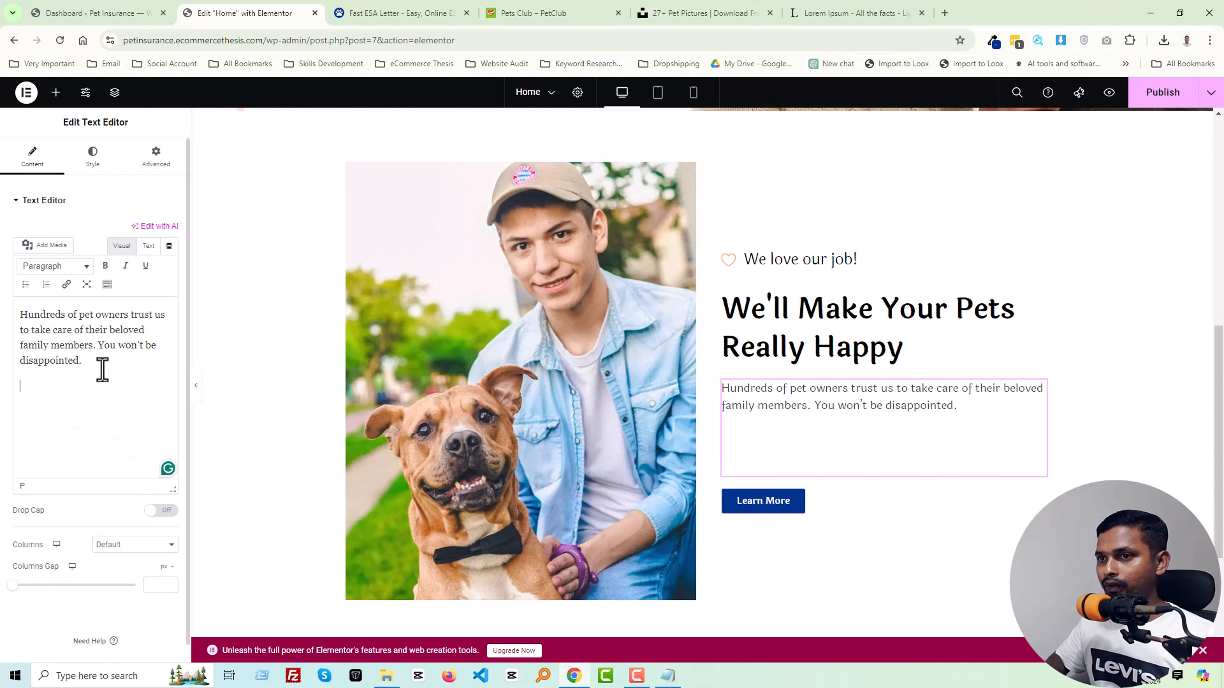
{"action": "key", "text": "ctrl+v"}
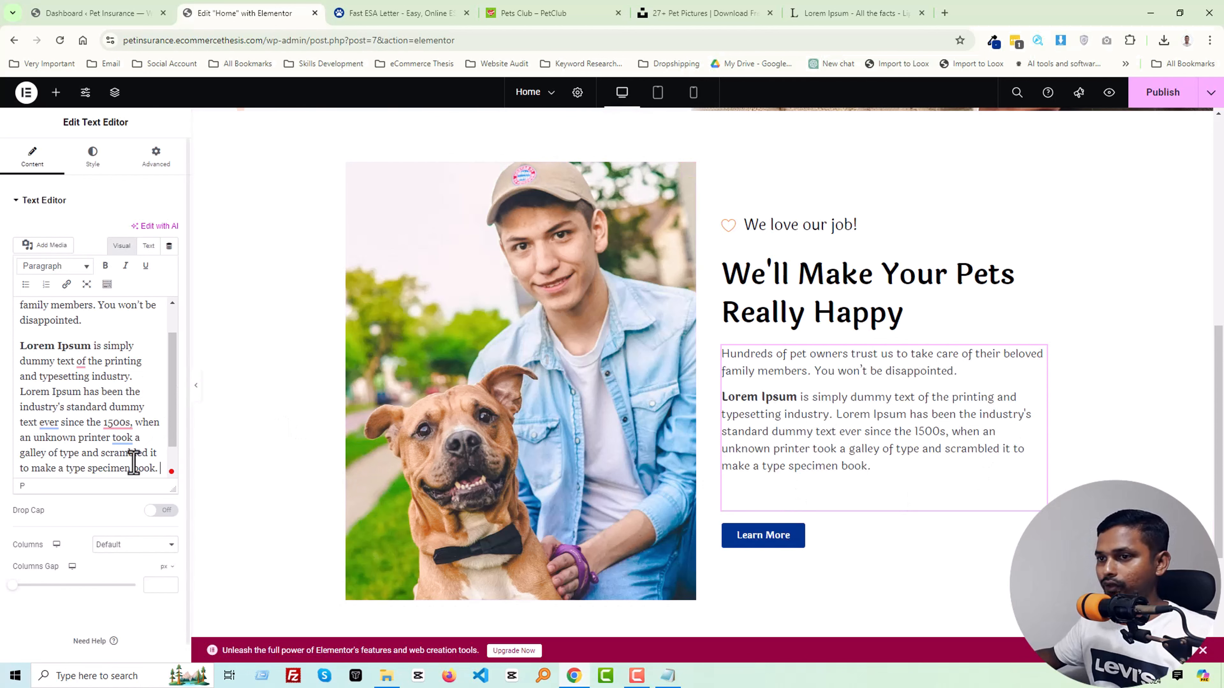
{"action": "scroll", "coordinate": [118, 432], "scroll_direction": "down", "scroll_amount": 1}
{"action": "scroll", "coordinate": [118, 432], "scroll_direction": "down", "scroll_amount": 1}
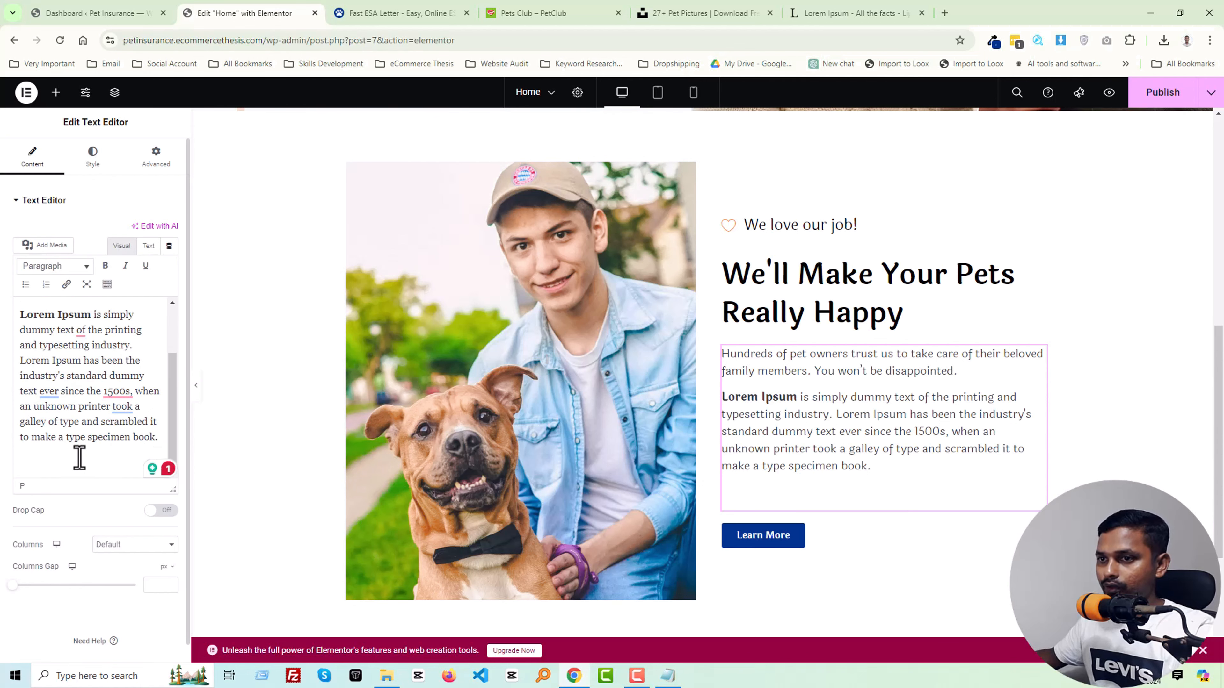
{"action": "key", "text": "BackSpace"}
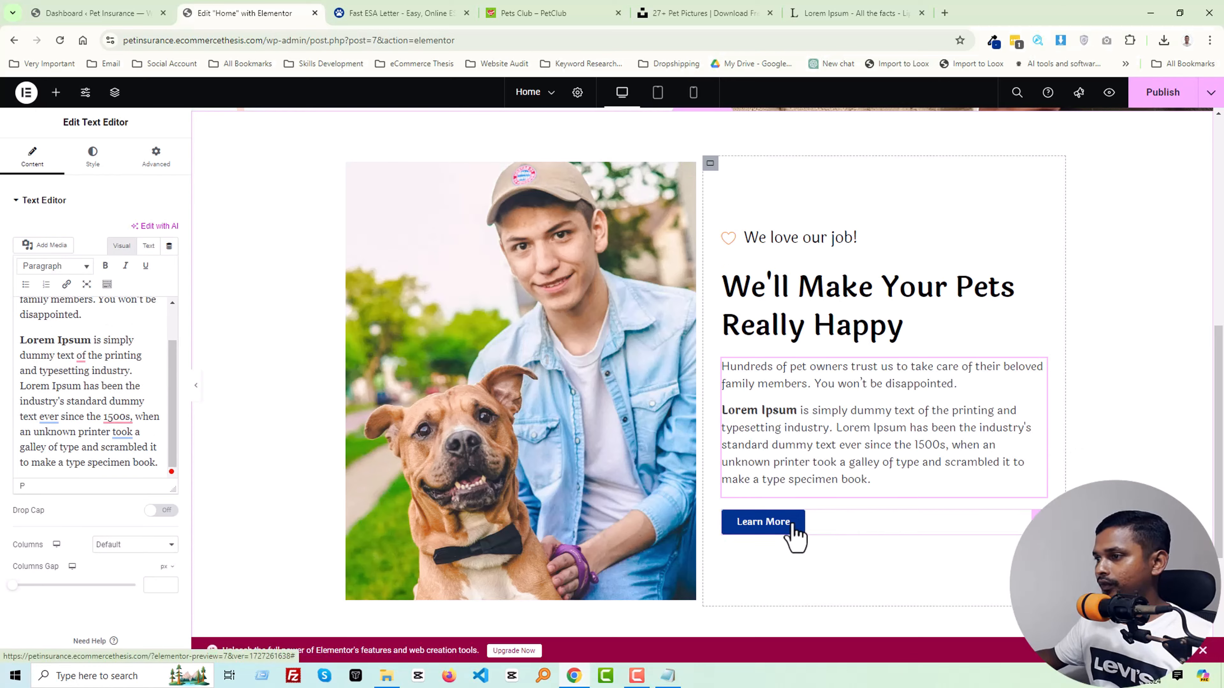
{"action": "scroll", "coordinate": [554, 443], "scroll_direction": "up", "scroll_amount": 8}
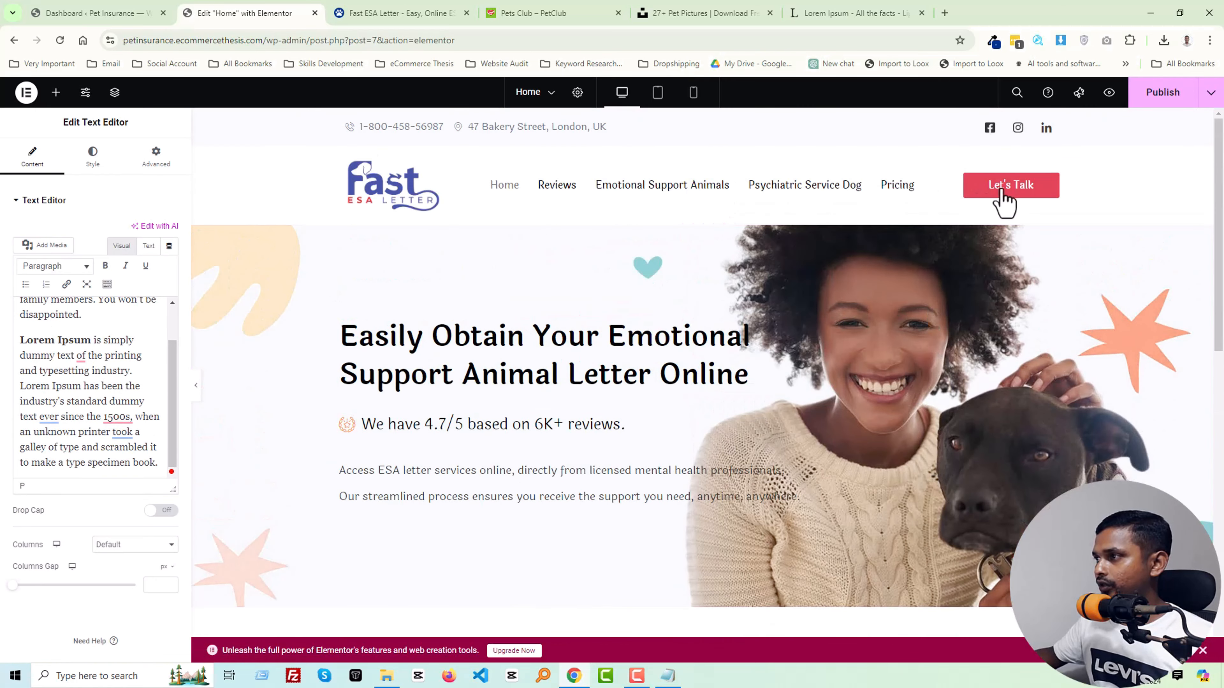
Step: Sample the "Let's Talk" button's red (#DF3F52) and apply it as the "Learn More" button's hover background color
{"action": "left_click", "coordinate": [994, 40]}
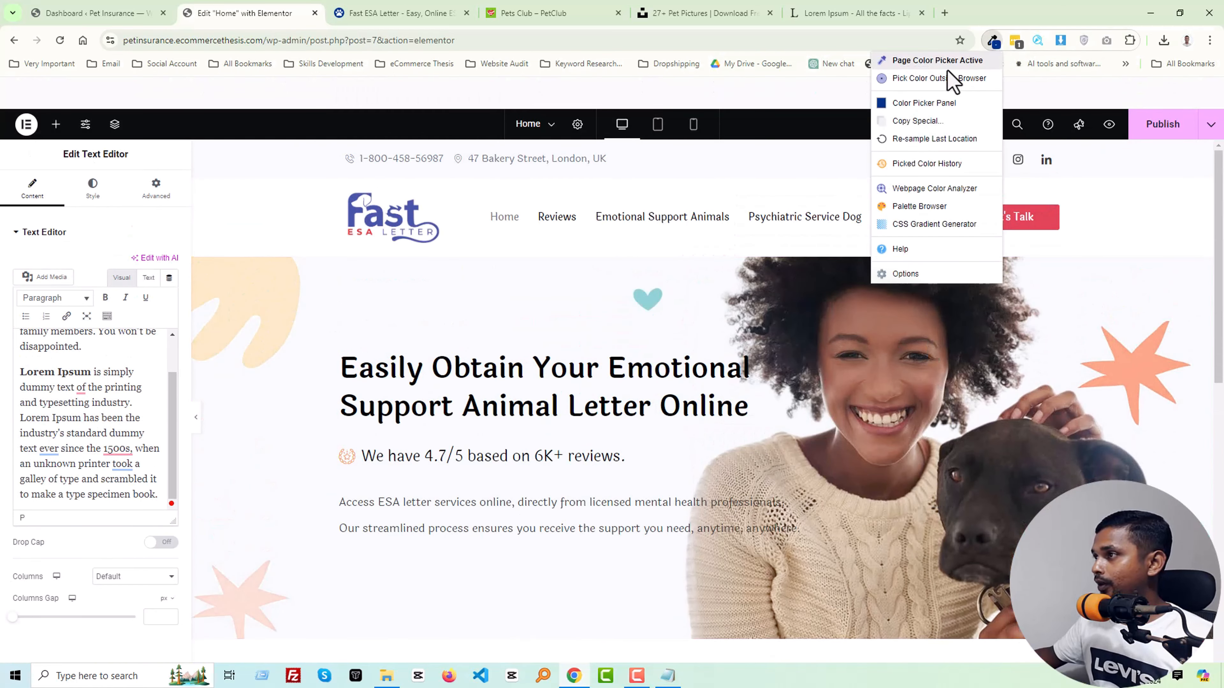
{"action": "left_click", "coordinate": [1039, 217]}
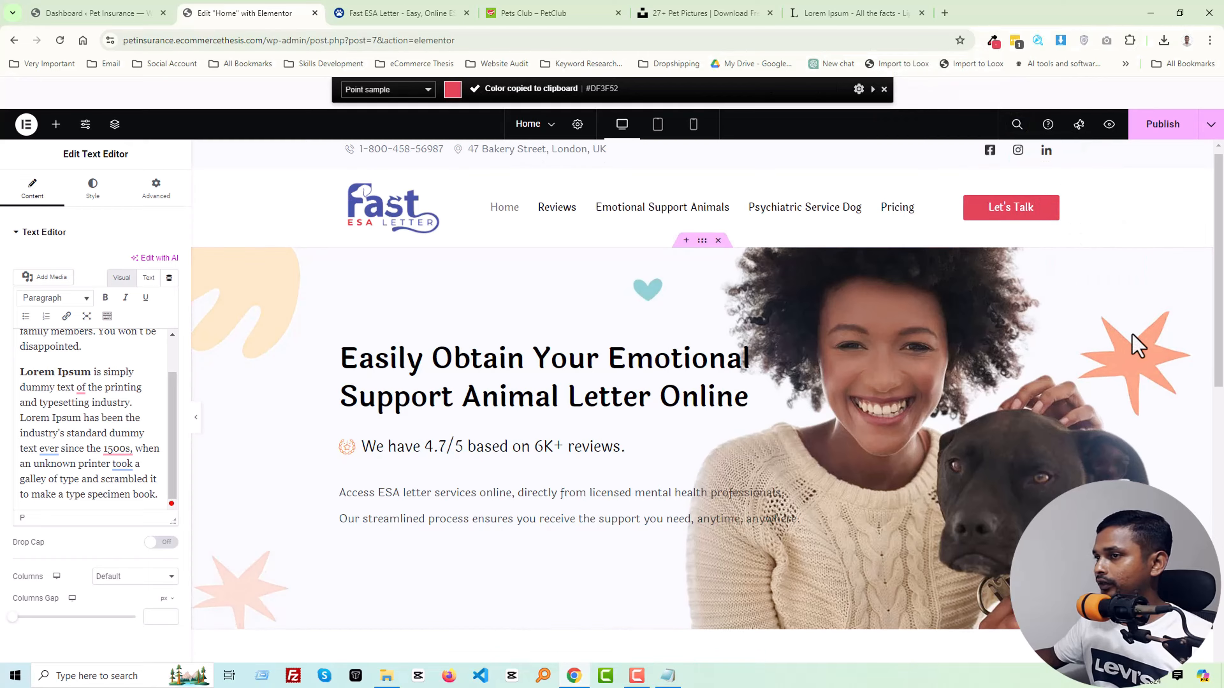
{"action": "scroll", "coordinate": [1139, 346], "scroll_direction": "down", "scroll_amount": 10}
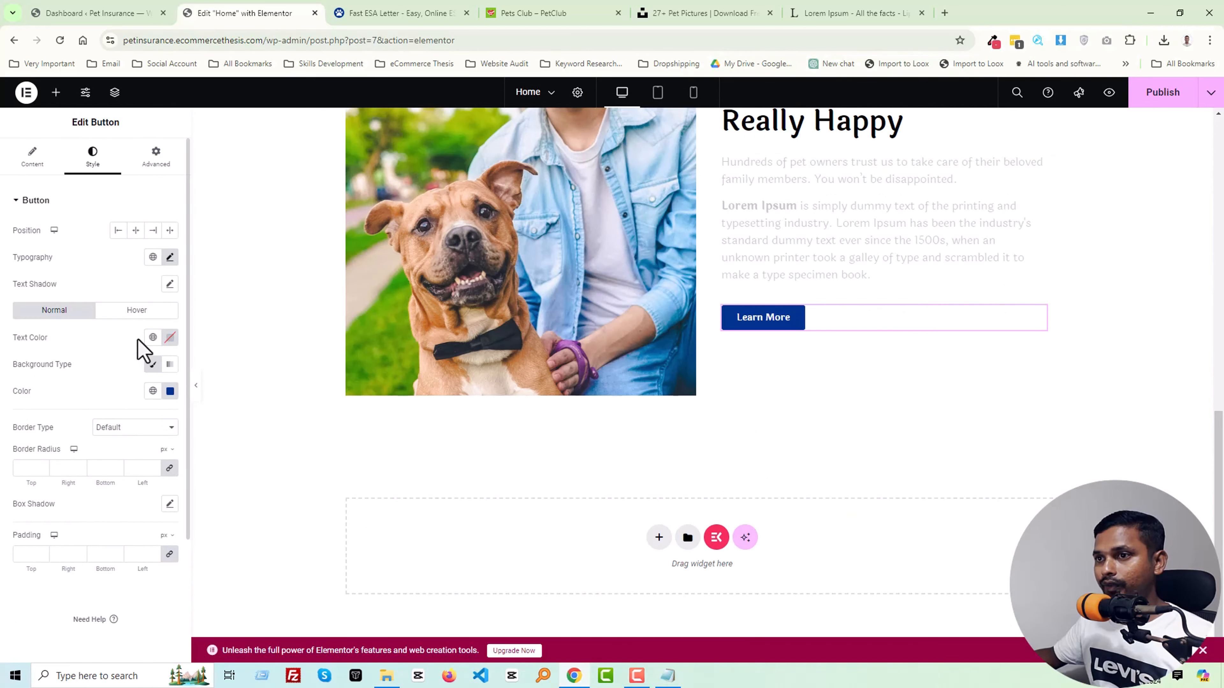
{"action": "left_click", "coordinate": [123, 312]}
{"action": "left_click", "coordinate": [170, 392]}
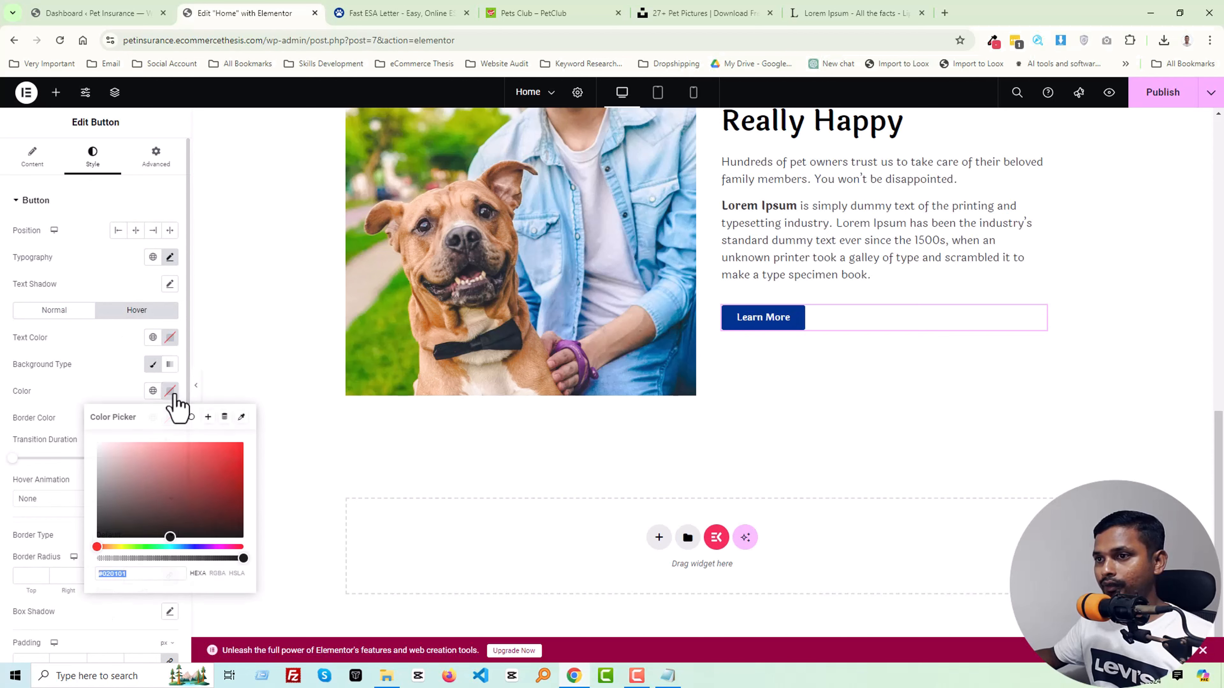
{"action": "key", "text": "ctrl+v"}
{"action": "left_click", "coordinate": [175, 395]}
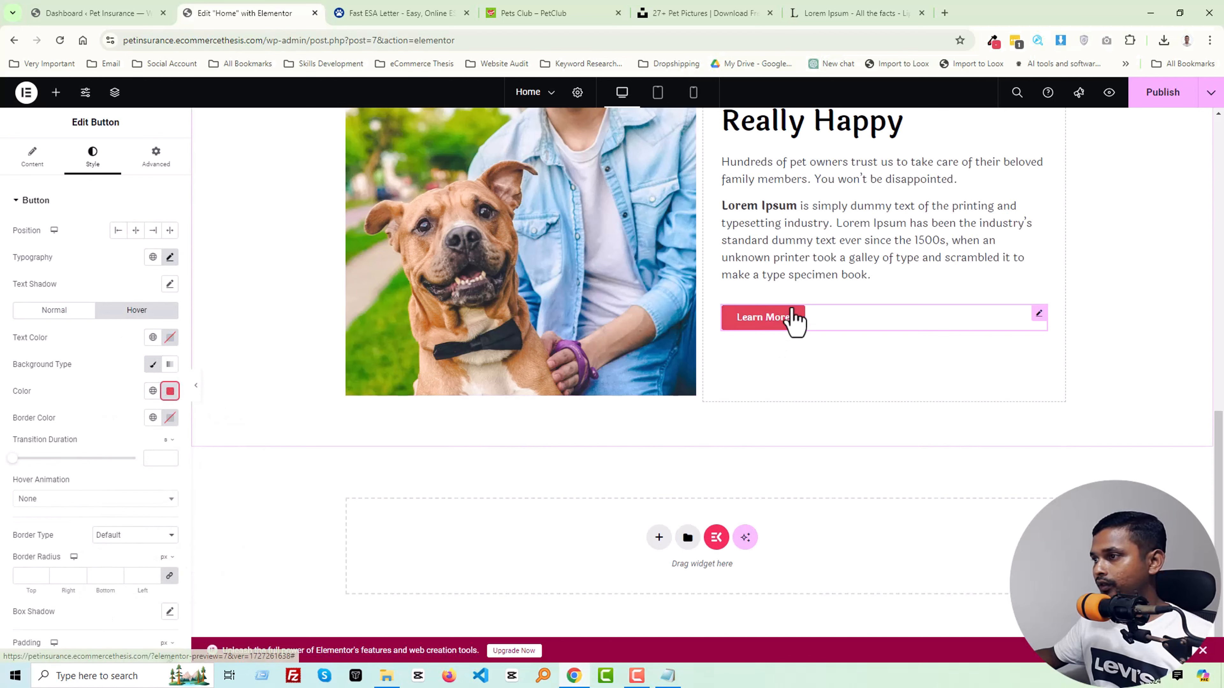
Step: Publish the home page, then open the live Pet Insurance site in a new browser tab placed just after the Elementor tab
{"action": "scroll", "coordinate": [1214, 454], "scroll_direction": "up", "scroll_amount": 5}
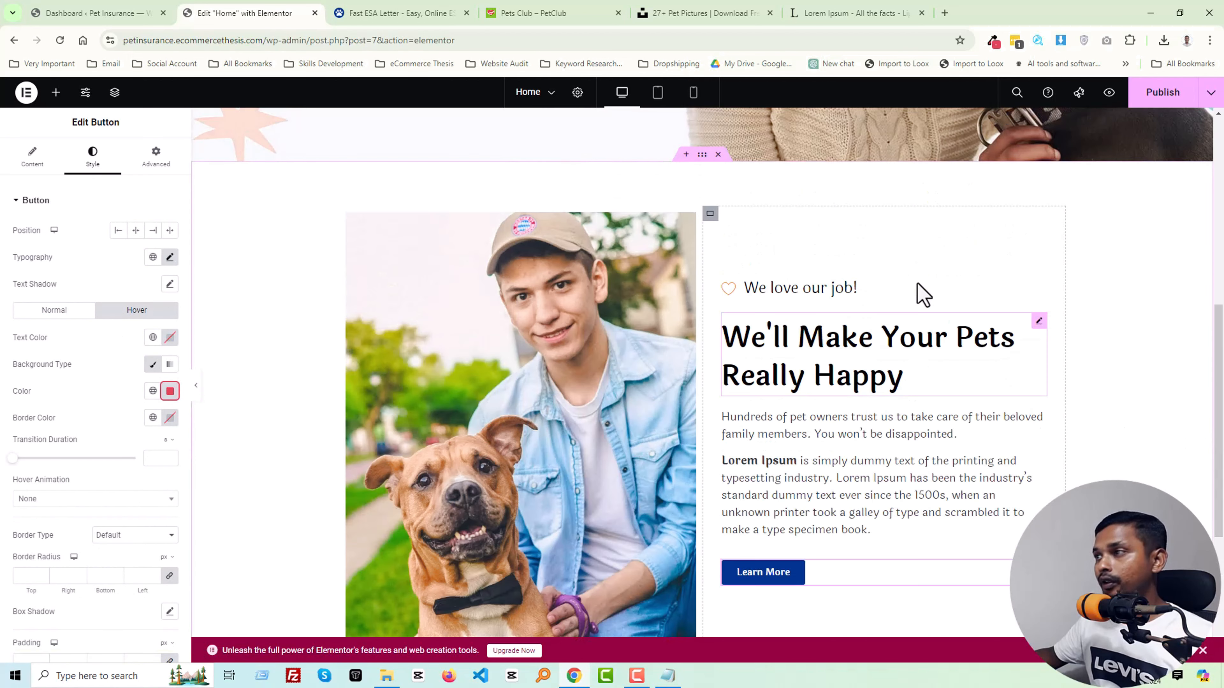
{"action": "left_click", "coordinate": [1164, 94]}
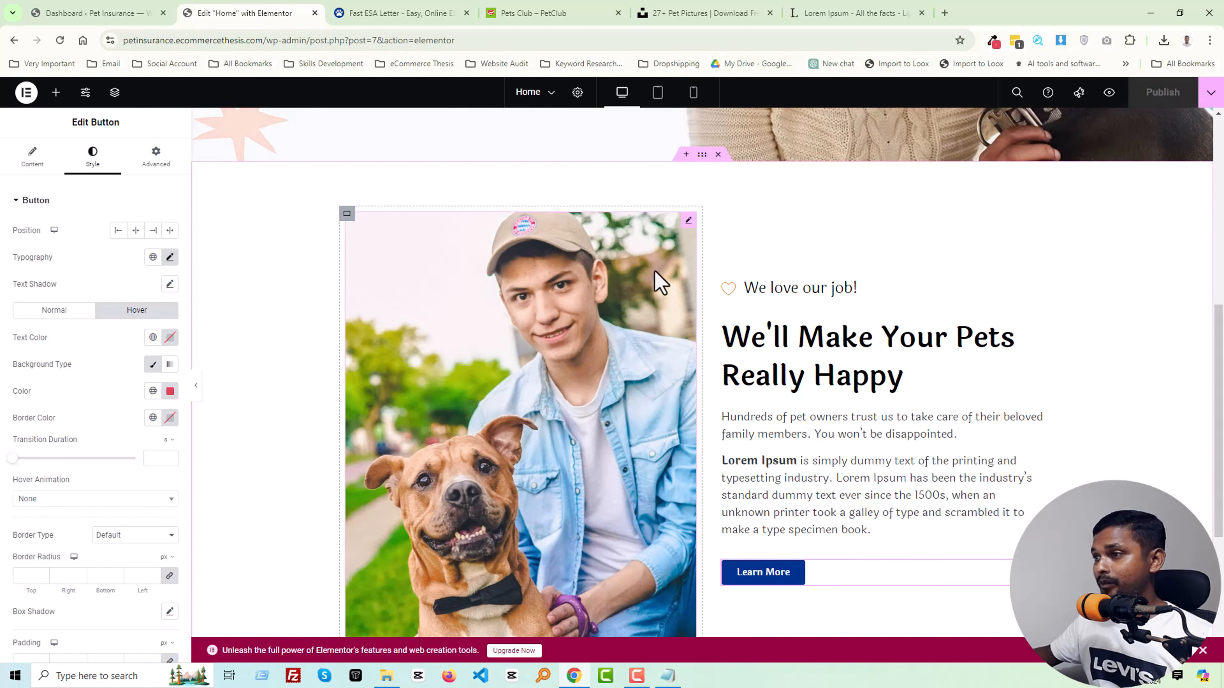
{"action": "left_click", "coordinate": [393, 14]}
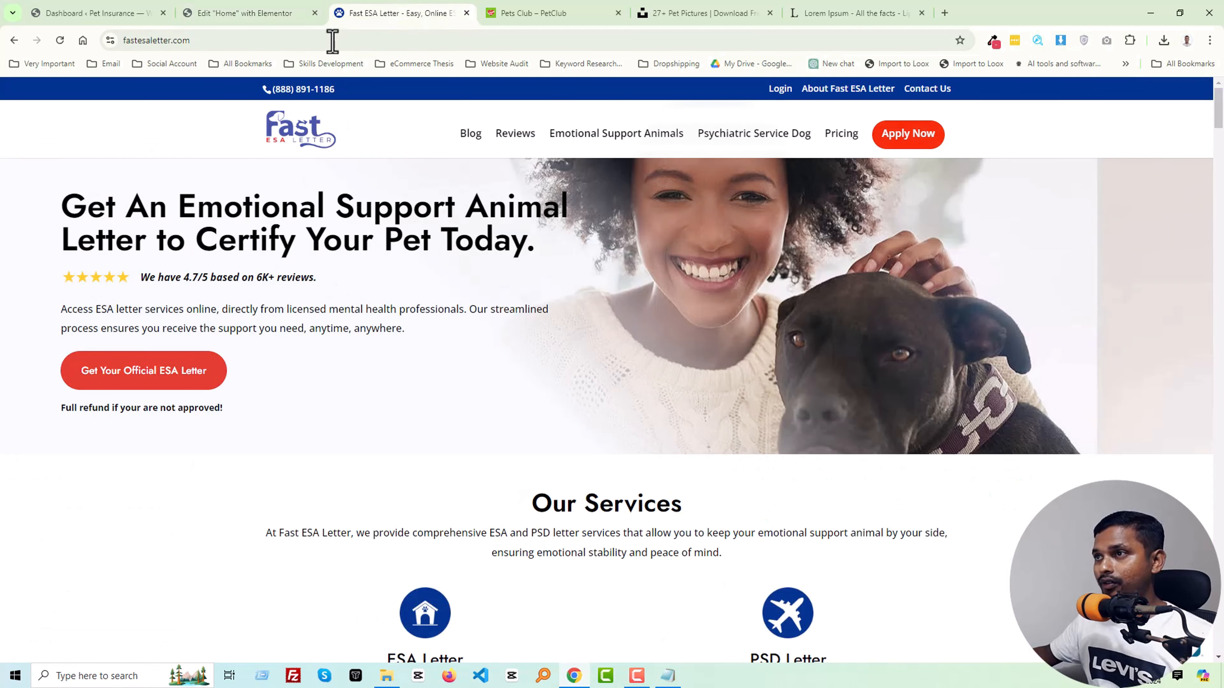
{"action": "left_click", "coordinate": [94, 15]}
{"action": "mouse_move", "coordinate": [67, 92]}
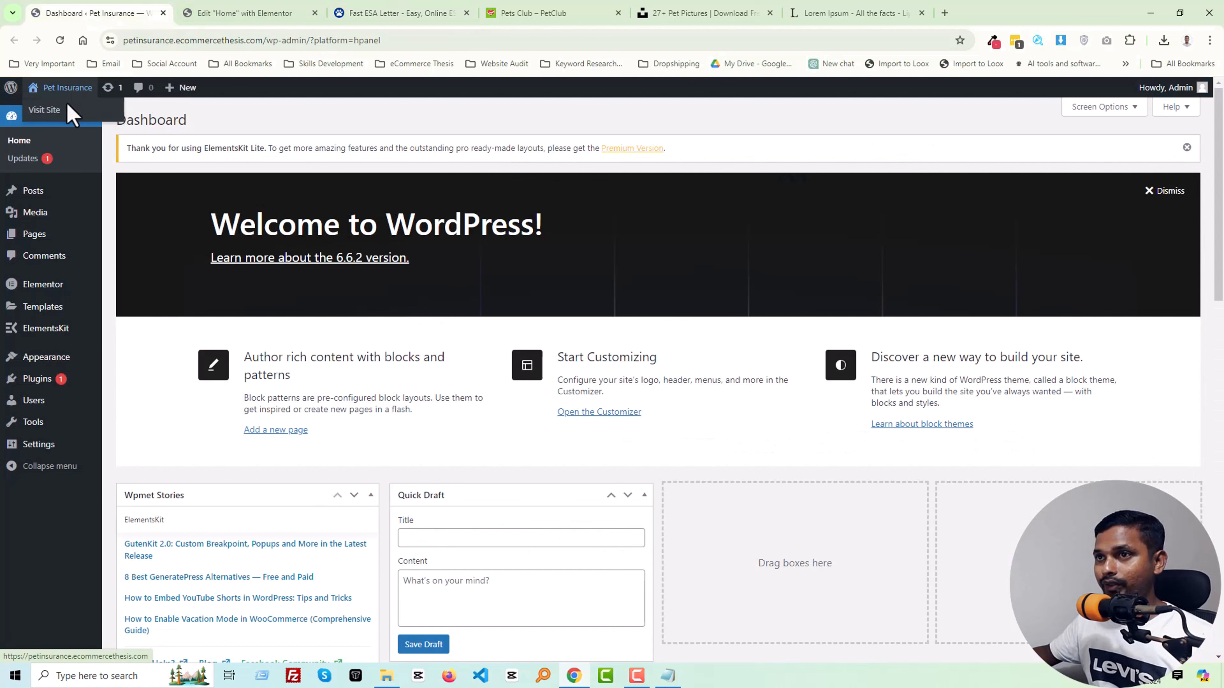
{"action": "left_click", "coordinate": [61, 113], "text": "ctrl"}
{"action": "left_click_drag", "start_coordinate": [291, 15], "coordinate": [386, 20]}
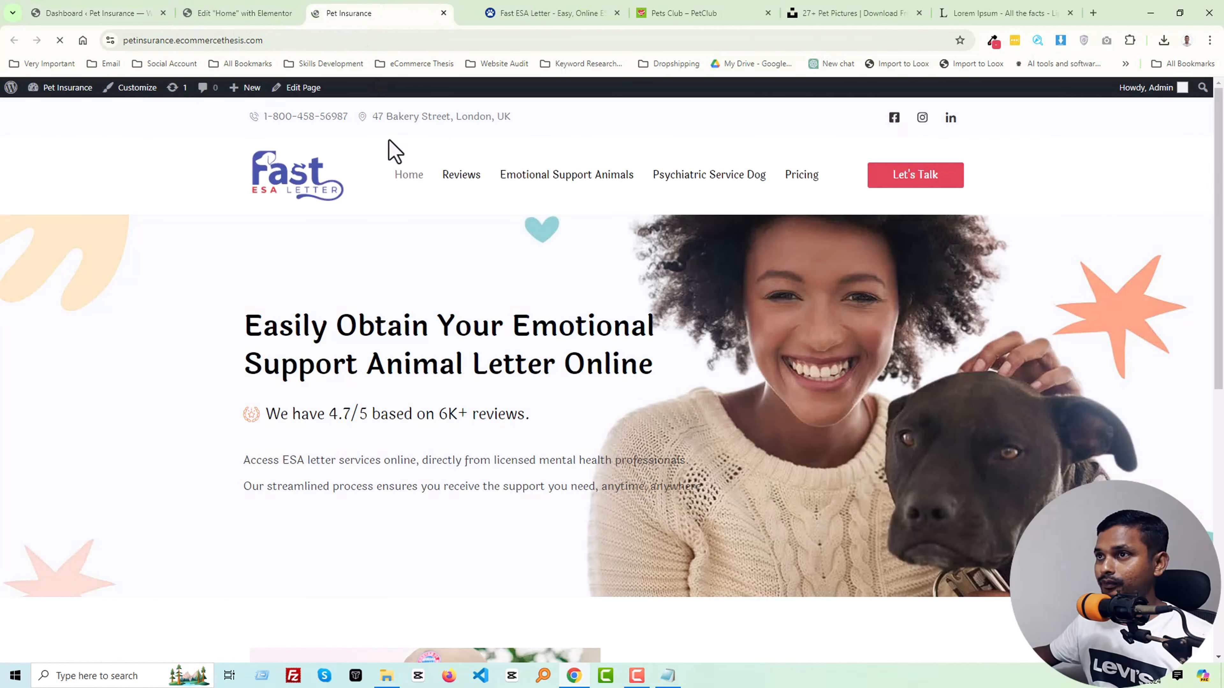
Step: Reload the live Pet Insurance home page and review its hero banner and the two-column about section
{"action": "scroll", "coordinate": [626, 308], "scroll_direction": "down", "scroll_amount": 6}
{"action": "scroll", "coordinate": [1016, 410], "scroll_direction": "down", "scroll_amount": 2}
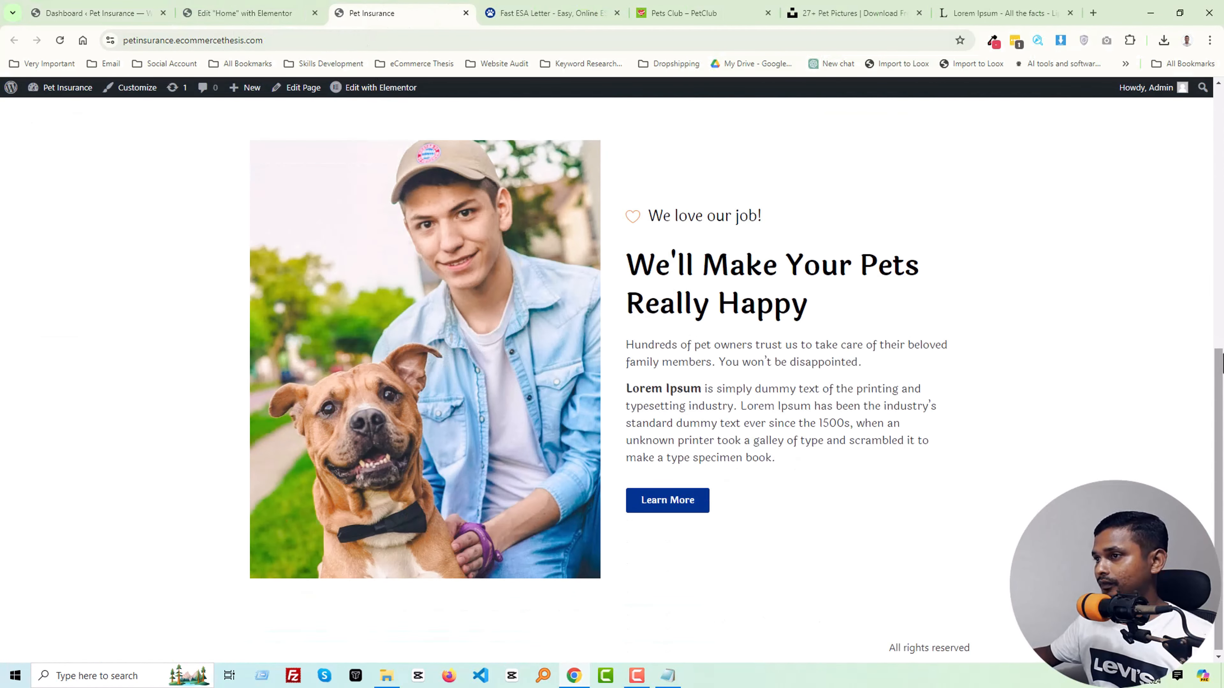
{"action": "scroll", "coordinate": [1016, 410], "scroll_direction": "up", "scroll_amount": 2}
{"action": "right_click", "coordinate": [956, 355]}
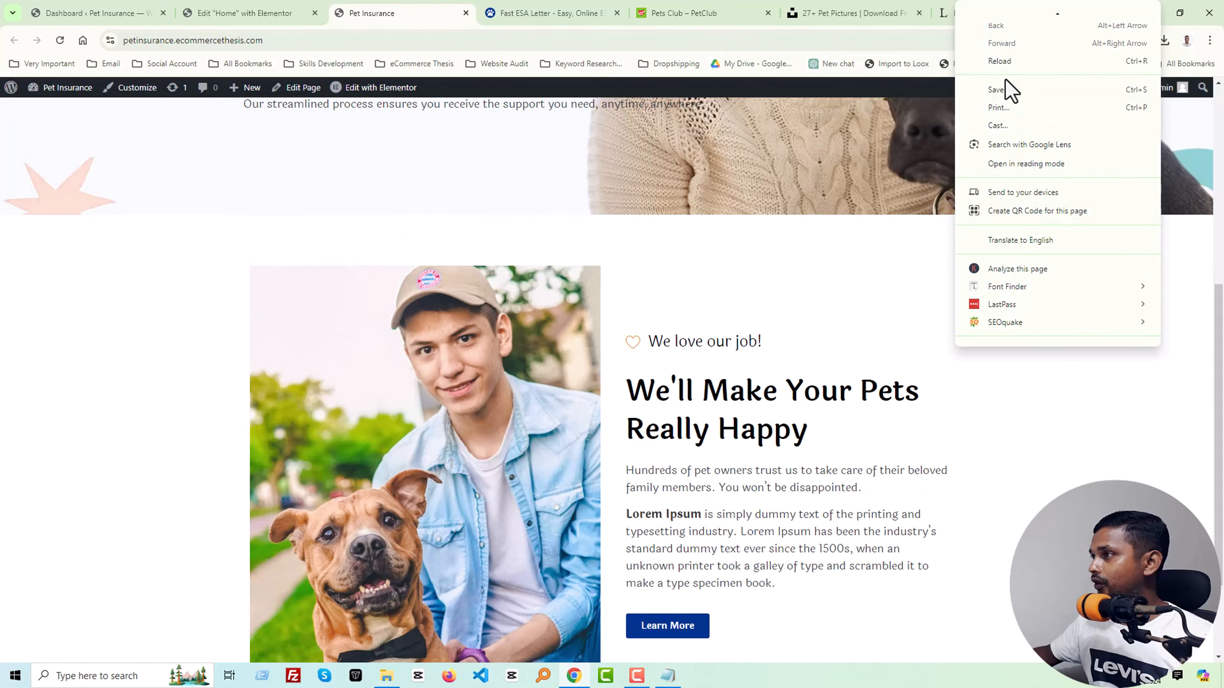
{"action": "left_click", "coordinate": [1006, 62]}
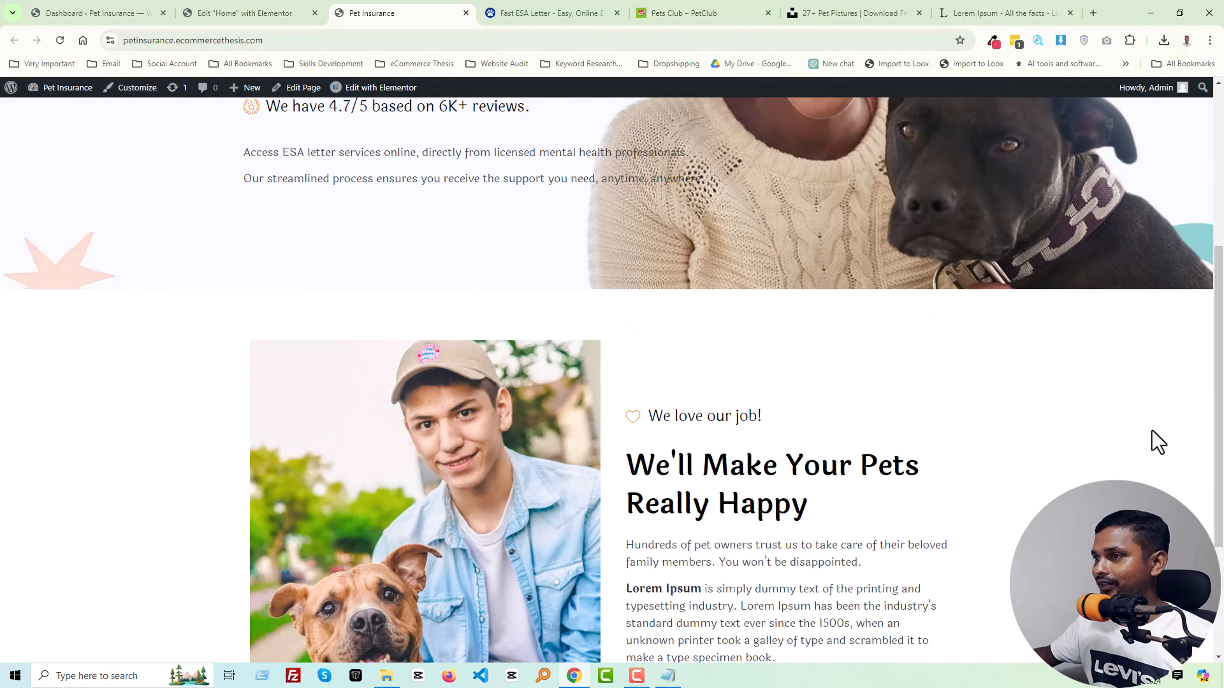
{"action": "scroll", "coordinate": [800, 381], "scroll_direction": "up", "scroll_amount": 5}
{"action": "scroll", "coordinate": [750, 365], "scroll_direction": "down", "scroll_amount": 1}
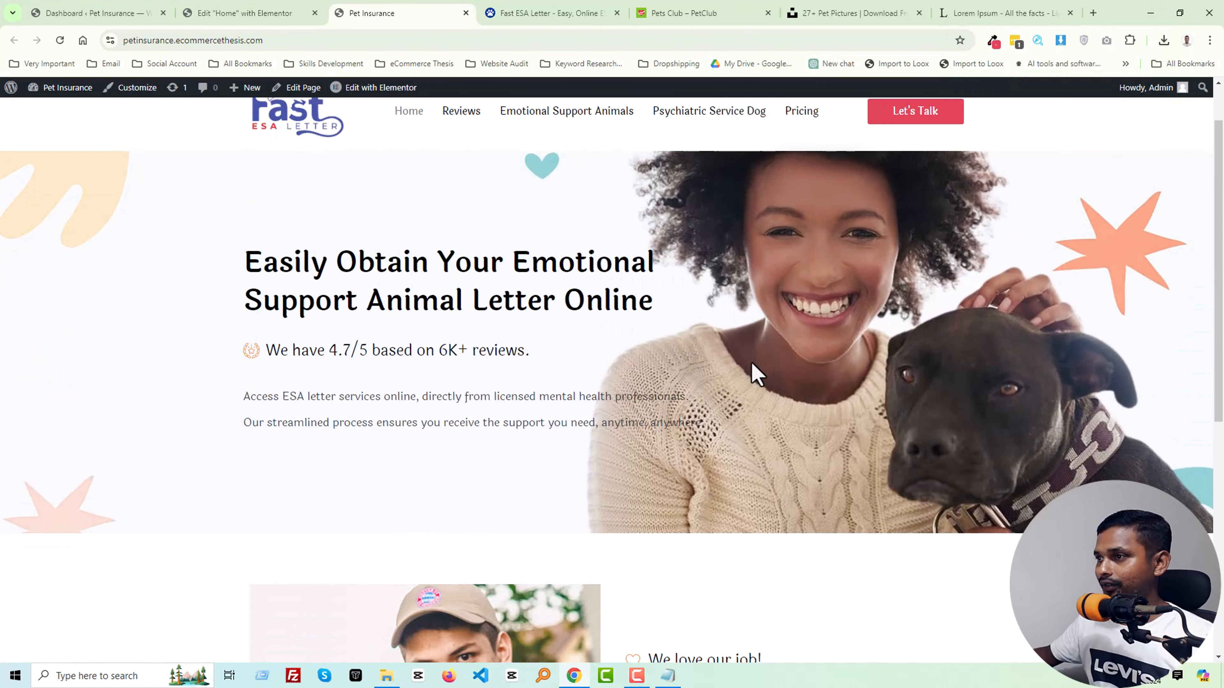
{"action": "scroll", "coordinate": [751, 364], "scroll_direction": "up", "scroll_amount": 1}
{"action": "scroll", "coordinate": [751, 364], "scroll_direction": "down", "scroll_amount": 3}
{"action": "scroll", "coordinate": [752, 364], "scroll_direction": "down", "scroll_amount": 4}
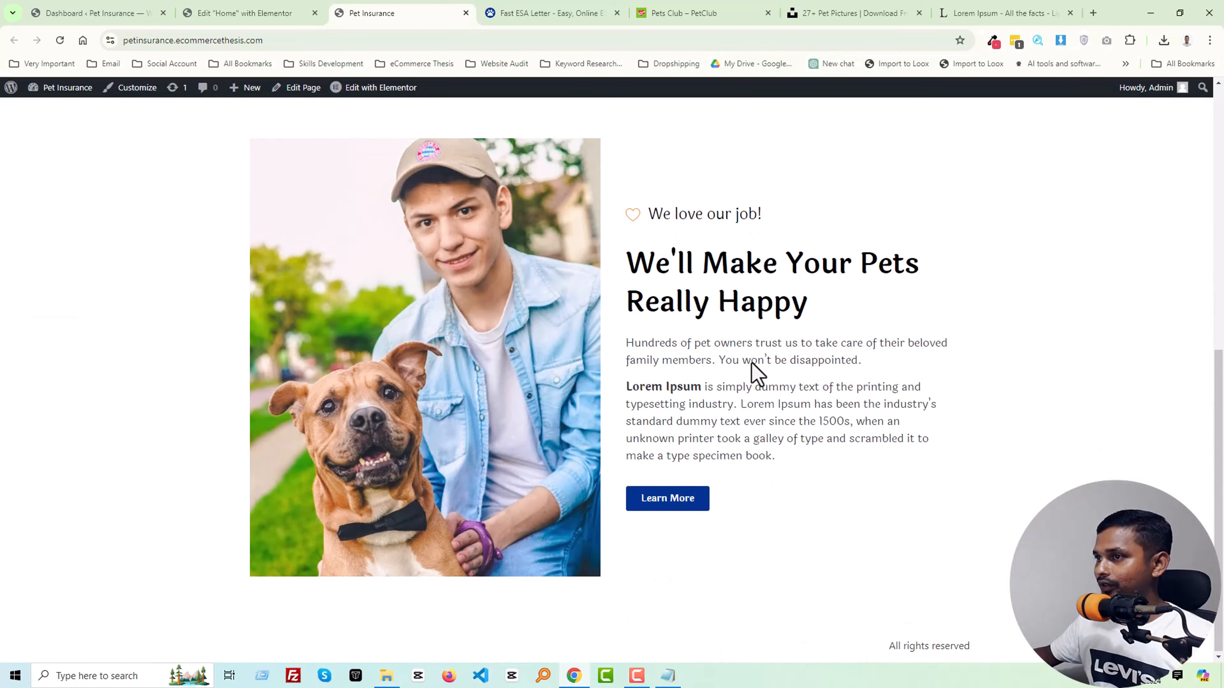
{"action": "scroll", "coordinate": [751, 363], "scroll_direction": "up", "scroll_amount": 1}
{"action": "scroll", "coordinate": [751, 362], "scroll_direction": "down", "scroll_amount": 1}
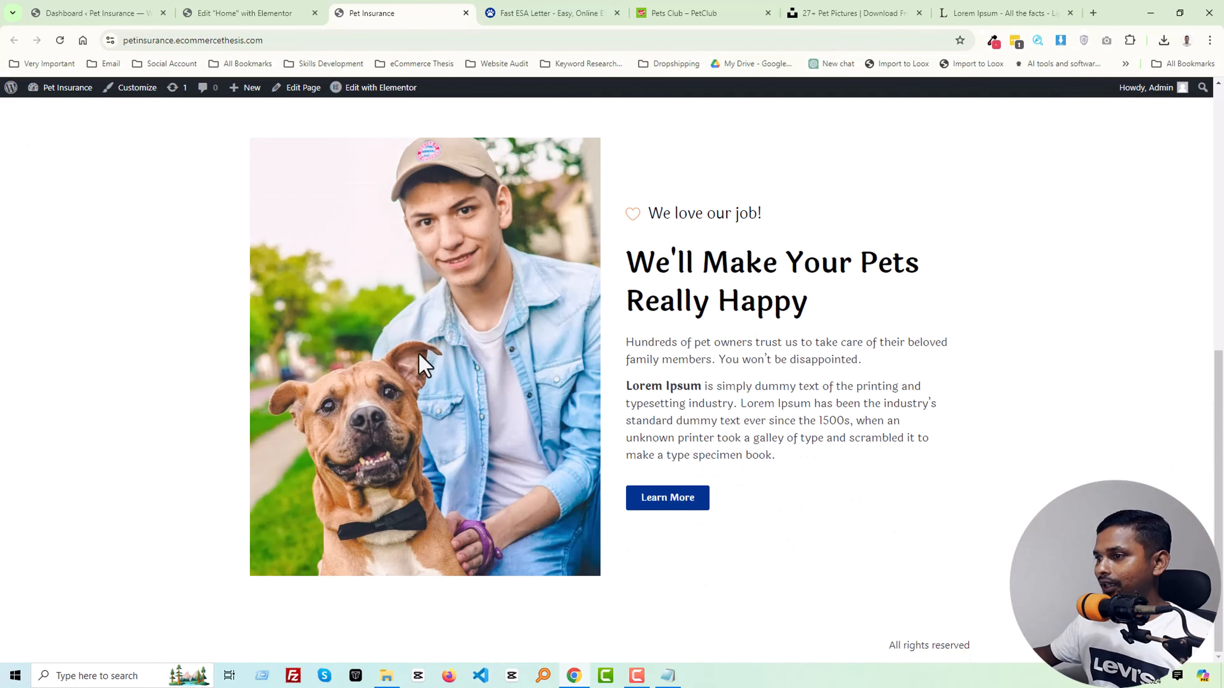
{"action": "scroll", "coordinate": [621, 412], "scroll_direction": "up", "scroll_amount": 8}
{"action": "scroll", "coordinate": [625, 410], "scroll_direction": "down", "scroll_amount": 7}
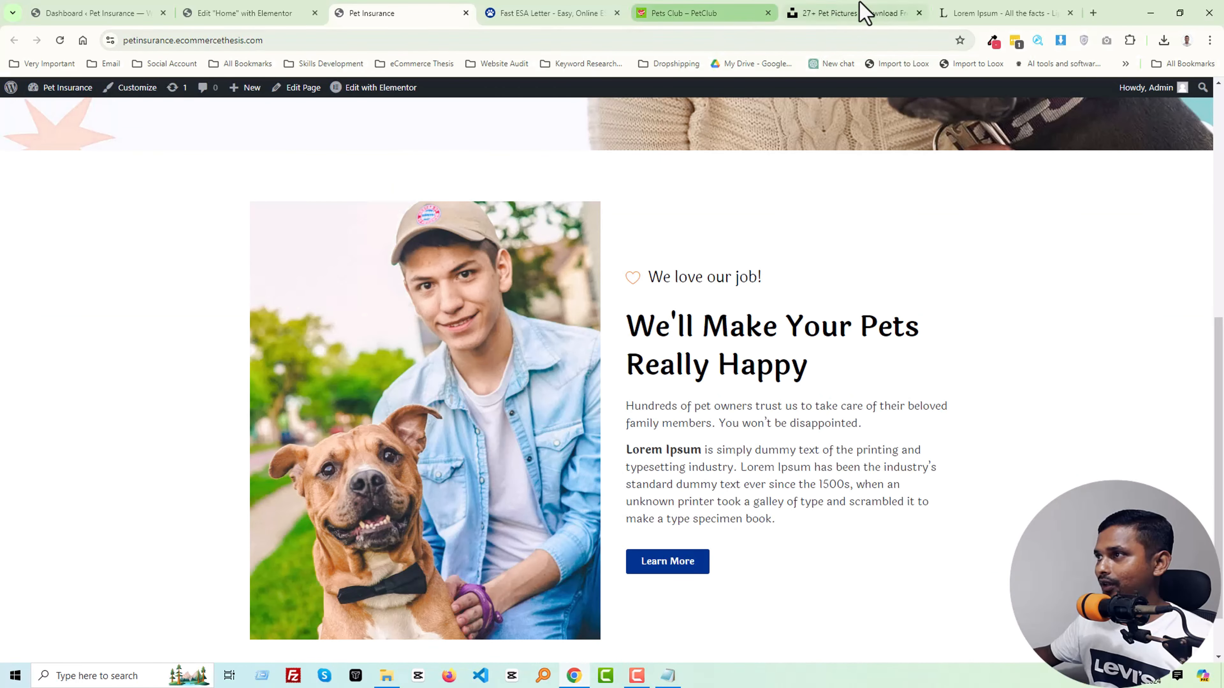
Step: Examine Fast ESA Letter's services section and PetClub's hero and about section as references, closing the developer tools on PetClub
{"action": "left_click", "coordinate": [665, 13]}
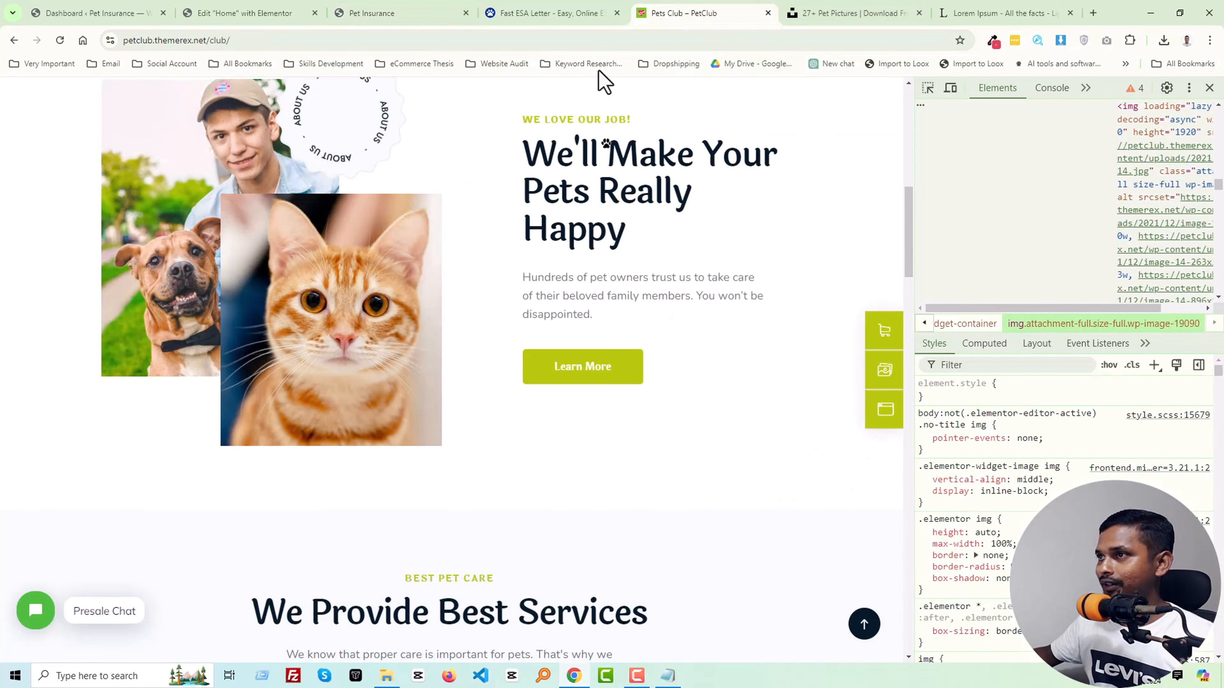
{"action": "left_click", "coordinate": [555, 13]}
{"action": "scroll", "coordinate": [538, 405], "scroll_direction": "down", "scroll_amount": 5}
{"action": "scroll", "coordinate": [562, 418], "scroll_direction": "down", "scroll_amount": 1}
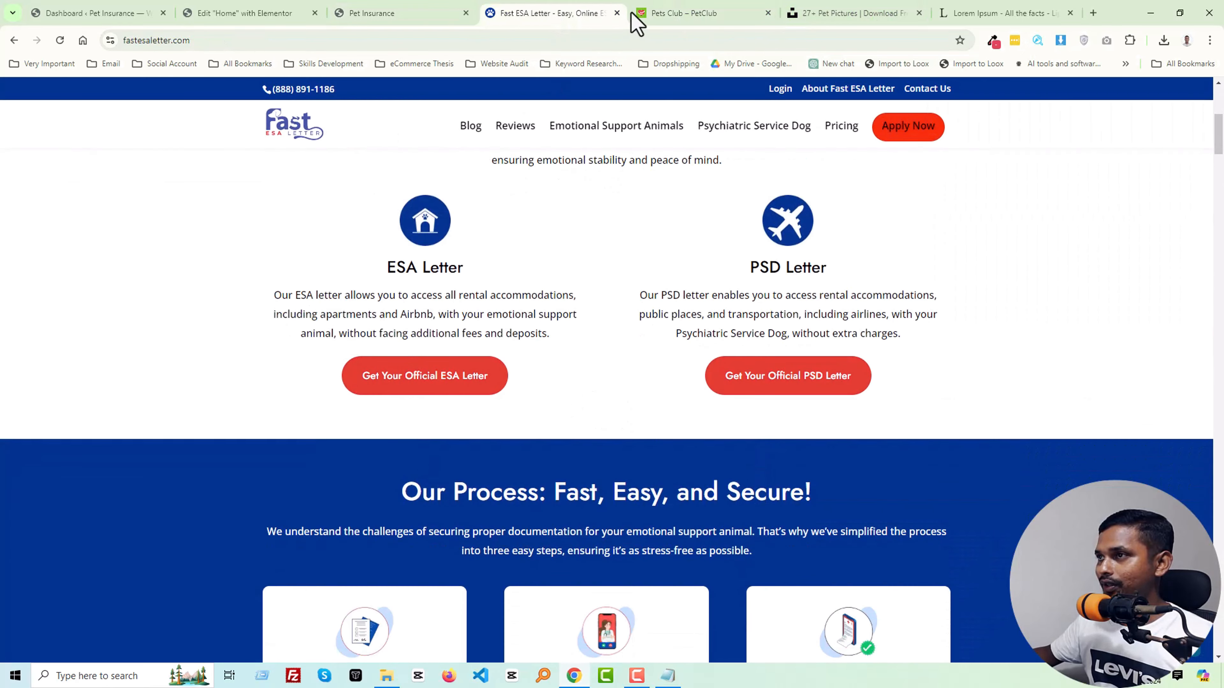
{"action": "left_click", "coordinate": [675, 15]}
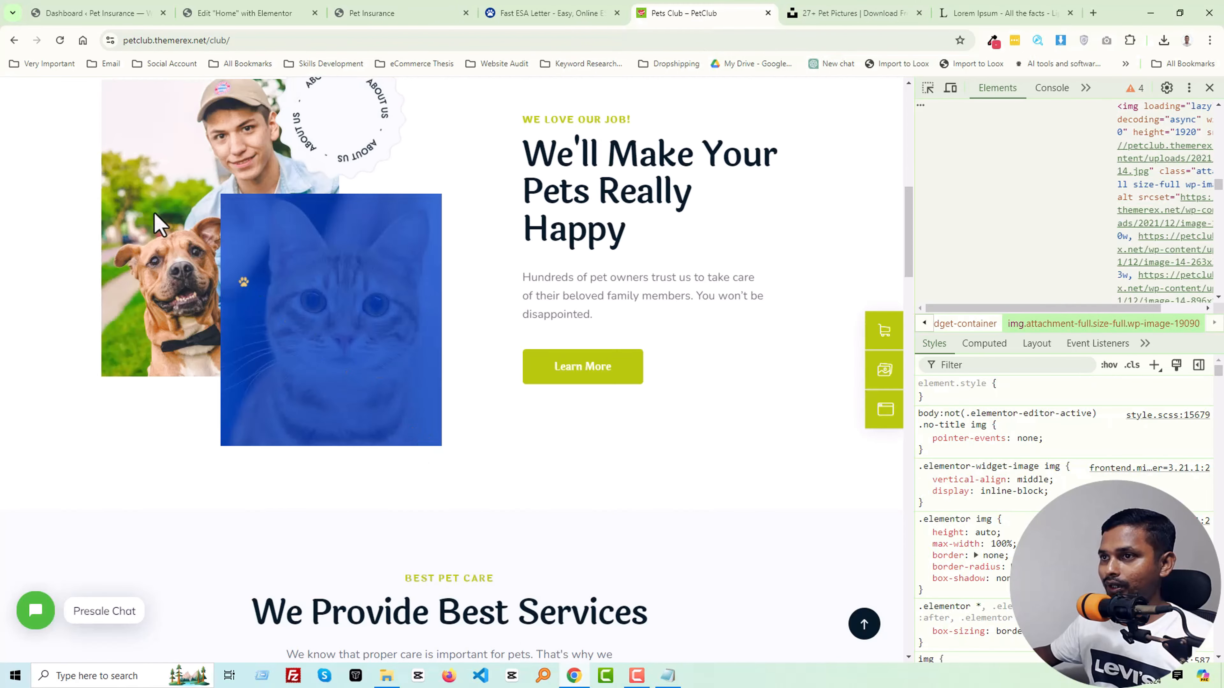
{"action": "scroll", "coordinate": [328, 347], "scroll_direction": "up", "scroll_amount": 4}
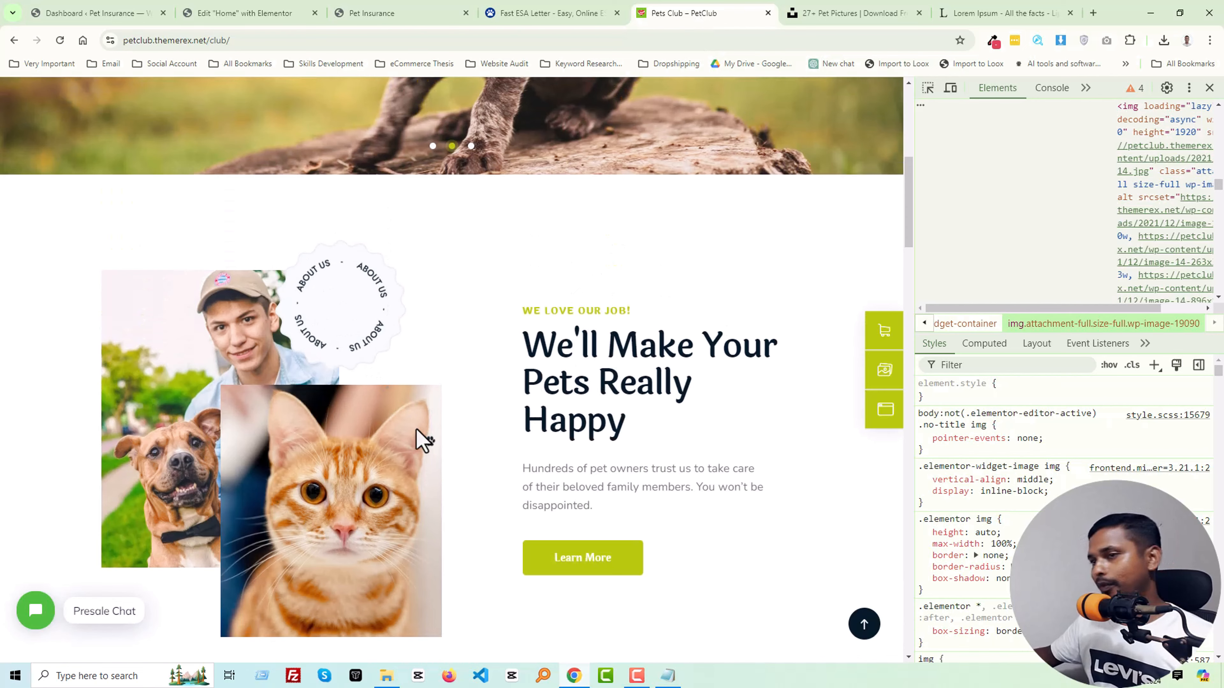
{"action": "scroll", "coordinate": [380, 414], "scroll_direction": "down", "scroll_amount": 3}
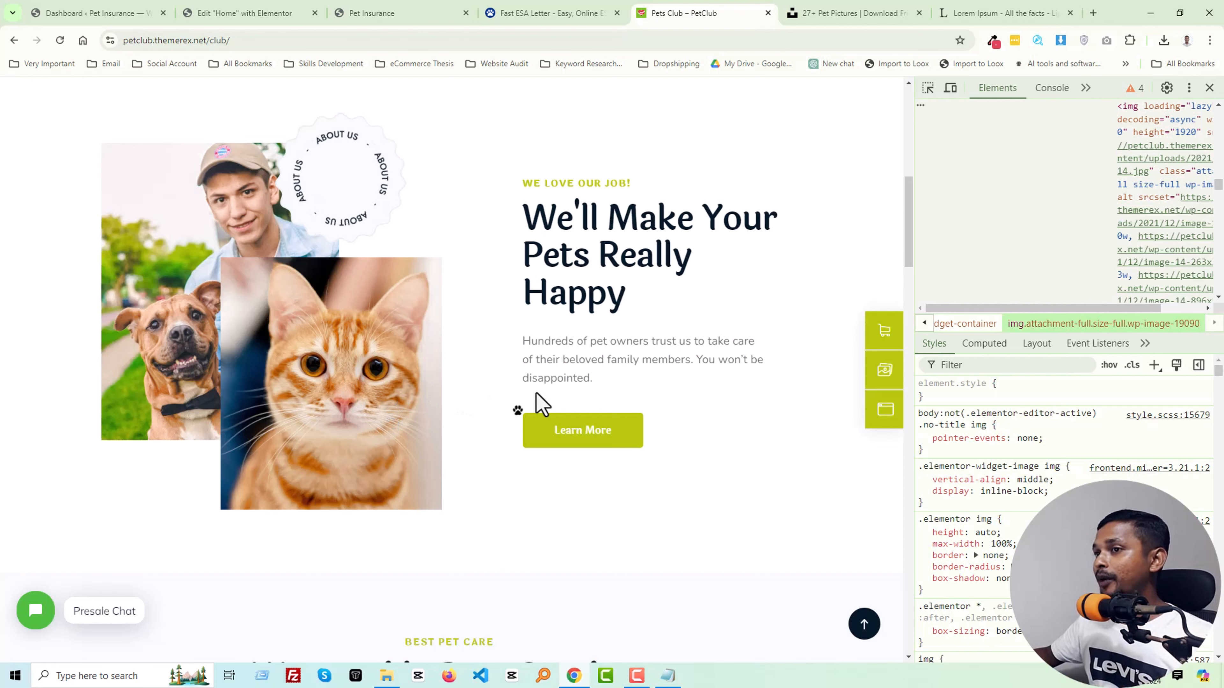
{"action": "key", "text": "F12"}
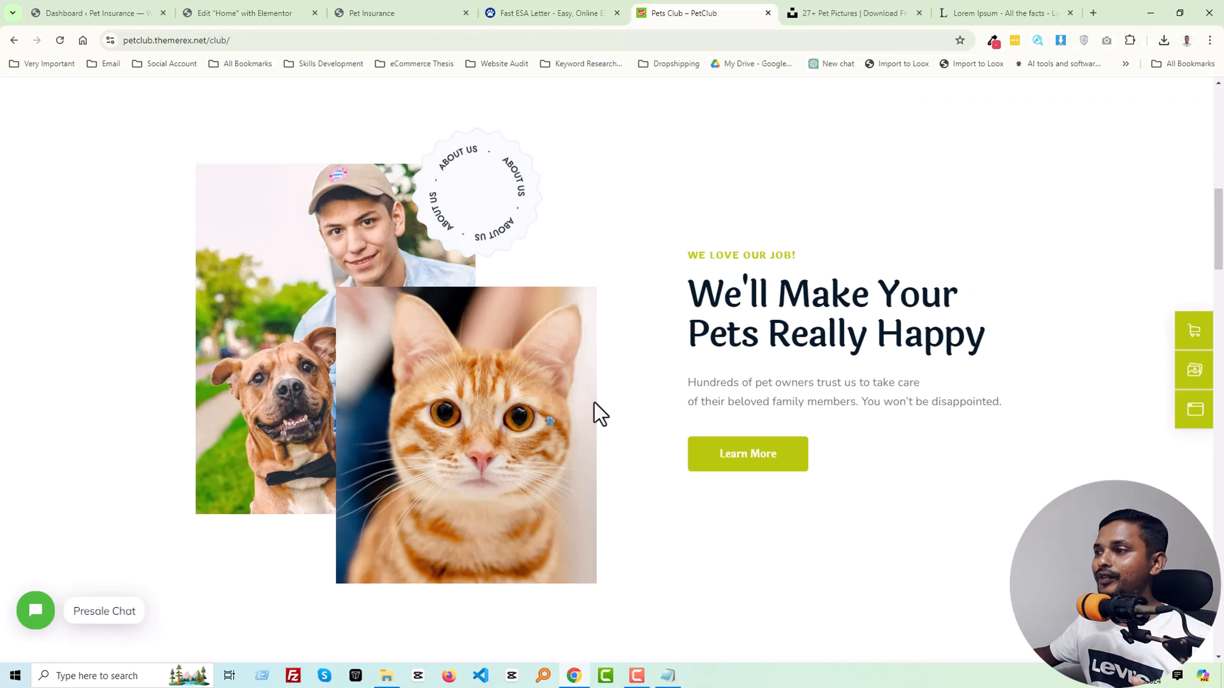
{"action": "scroll", "coordinate": [596, 413], "scroll_direction": "up", "scroll_amount": 10}
{"action": "scroll", "coordinate": [595, 413], "scroll_direction": "down", "scroll_amount": 10}
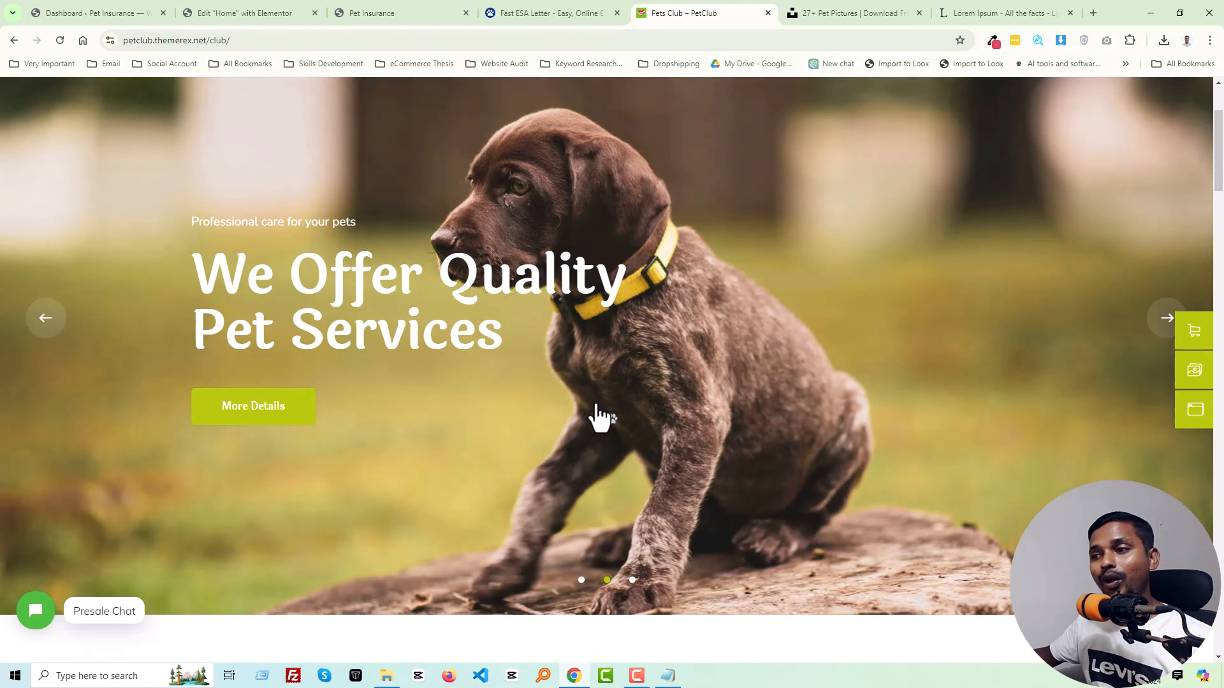
{"action": "scroll", "coordinate": [596, 413], "scroll_direction": "down", "scroll_amount": 2}
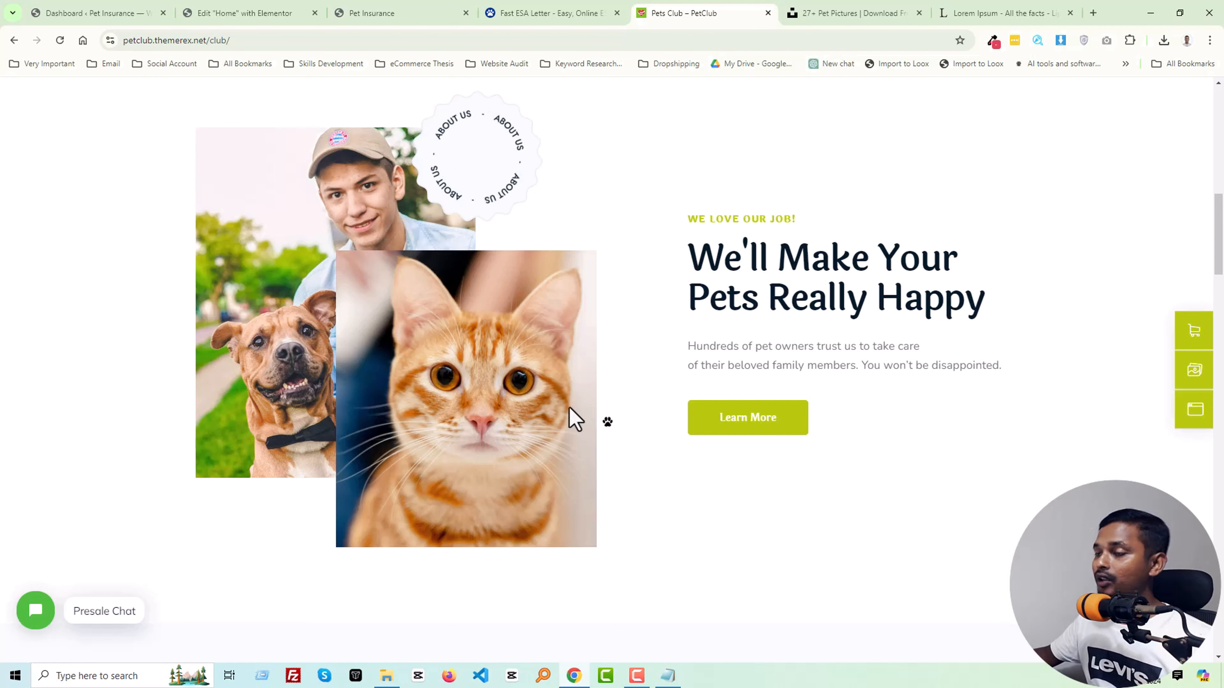
Step: Return to the live Pet Insurance page and check the finished about section together with the hero above it
{"action": "left_click", "coordinate": [409, 15]}
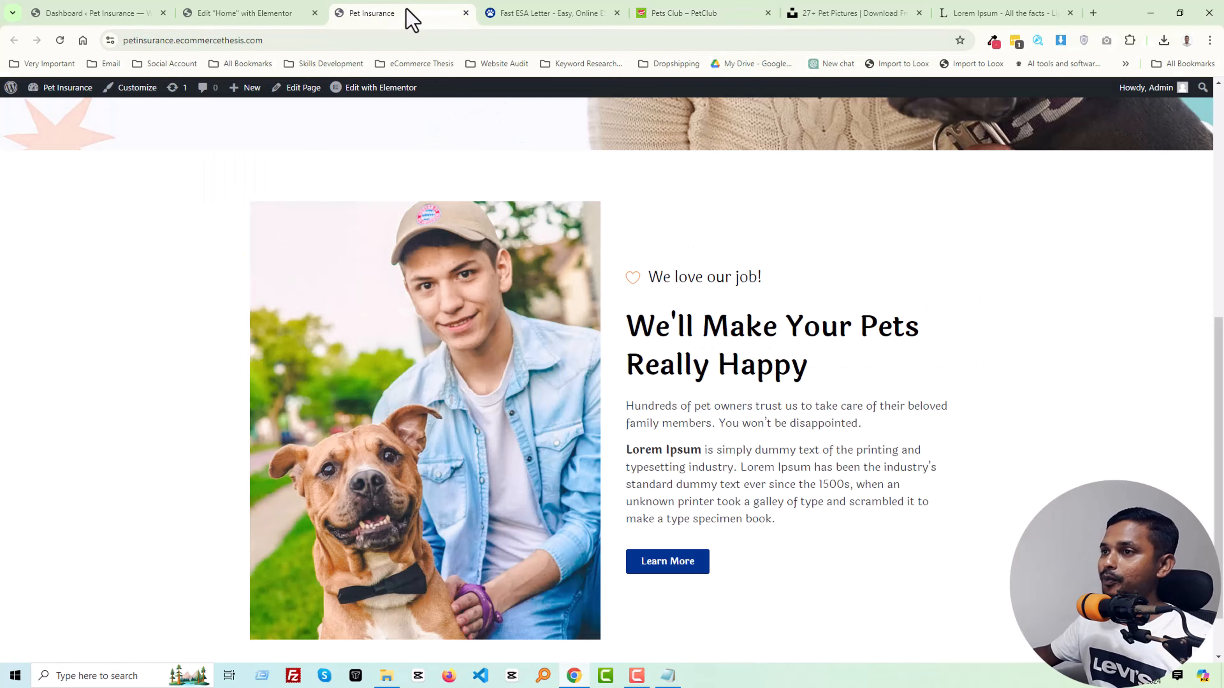
{"action": "scroll", "coordinate": [664, 333], "scroll_direction": "down", "scroll_amount": 1}
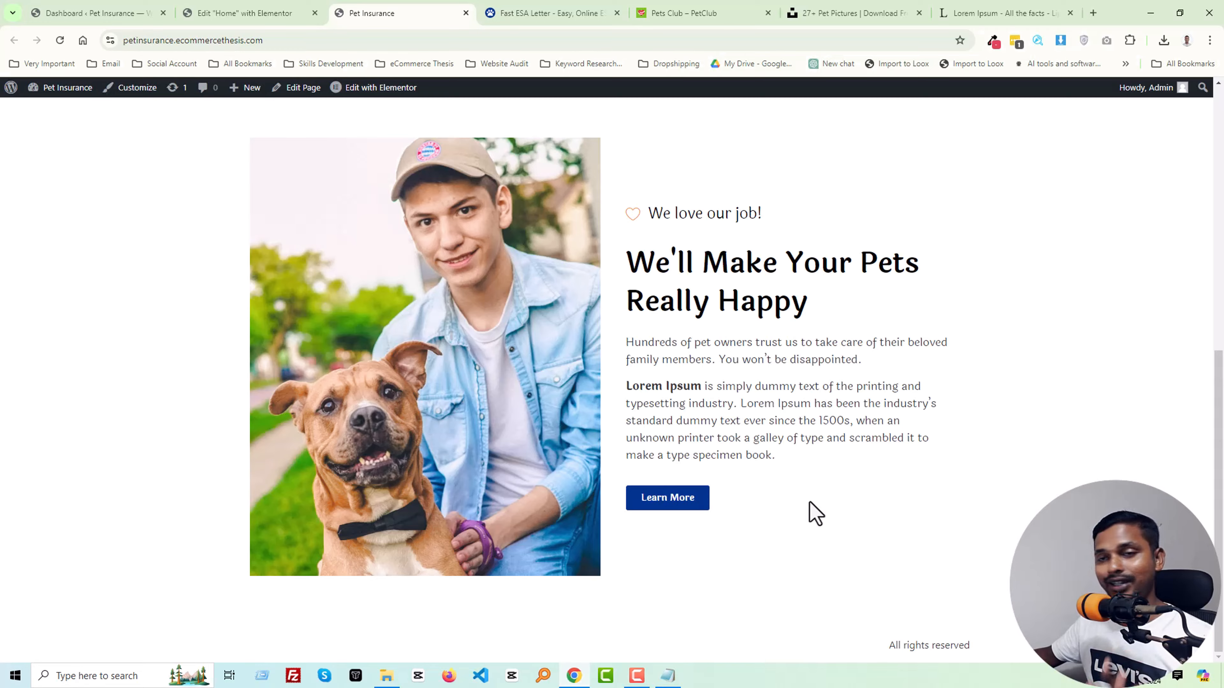
{"action": "scroll", "coordinate": [814, 513], "scroll_direction": "up", "scroll_amount": 4}
{"action": "scroll", "coordinate": [809, 511], "scroll_direction": "down", "scroll_amount": 4}
{"action": "scroll", "coordinate": [812, 506], "scroll_direction": "up", "scroll_amount": 6}
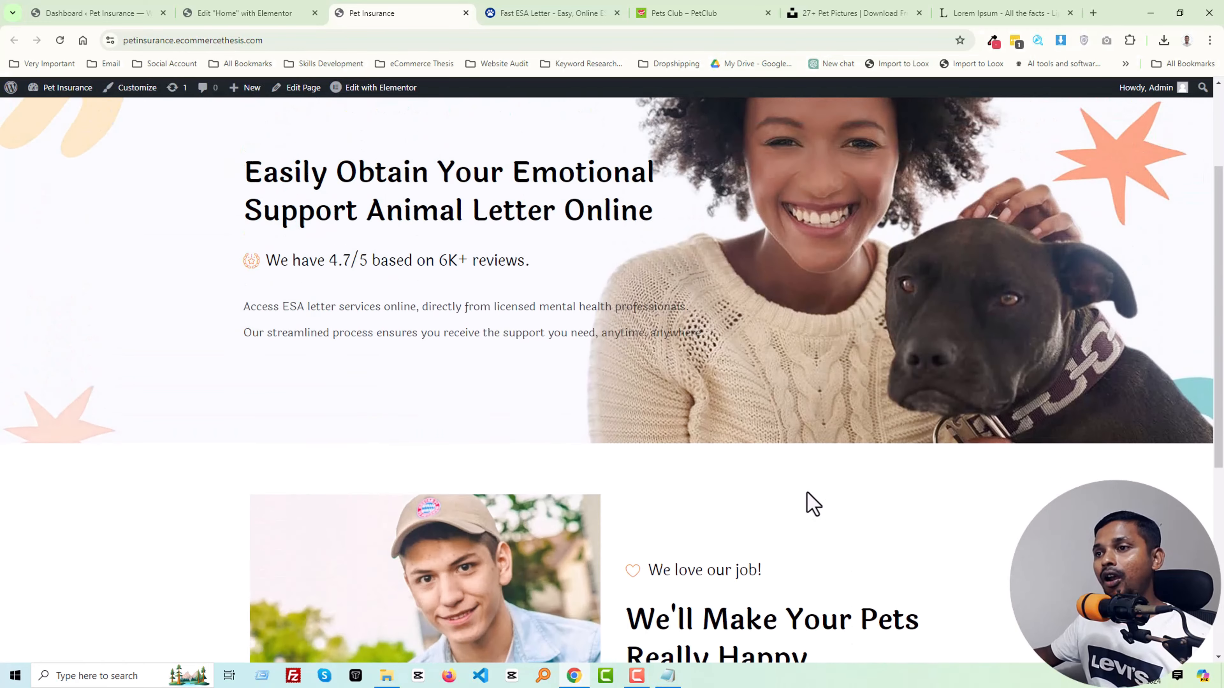
{"action": "scroll", "coordinate": [813, 504], "scroll_direction": "down", "scroll_amount": 6}
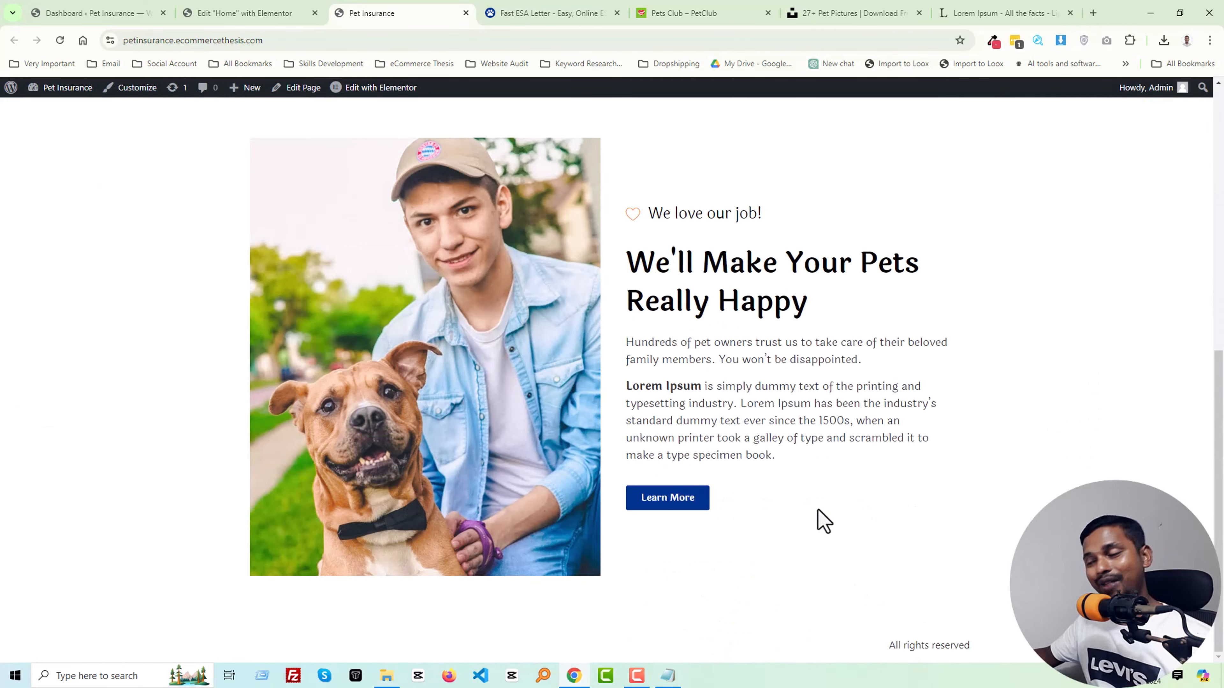